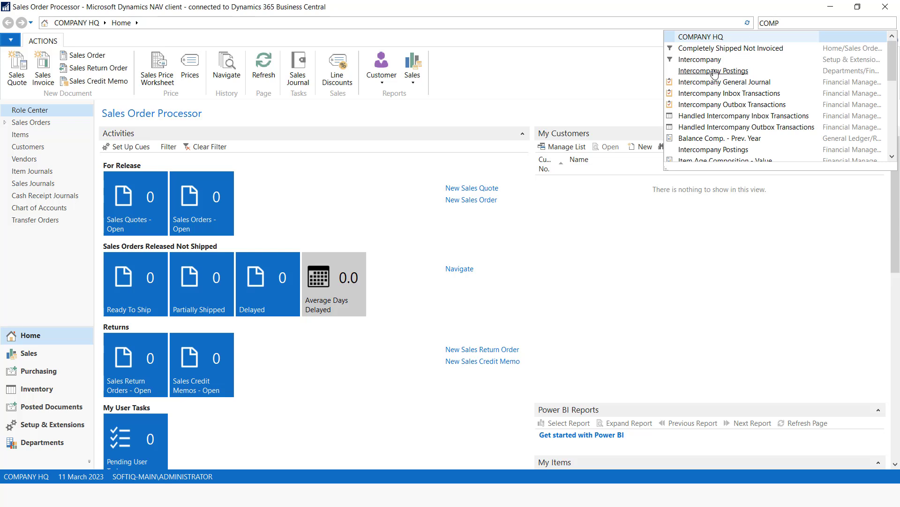
# - Find the Companies list and copy COMPANY HQ to a new company named COMPANY A
pyautogui.write('NI')
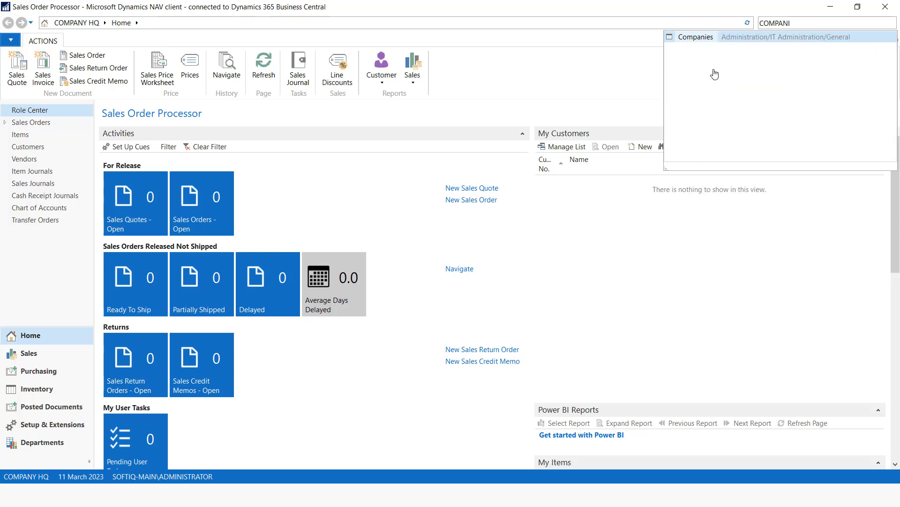
pyautogui.click(698, 38)
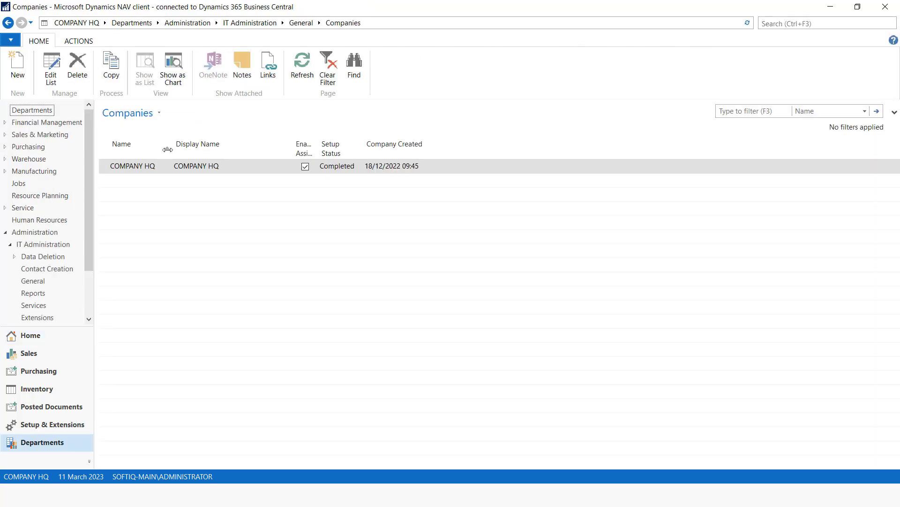
pyautogui.click(148, 167)
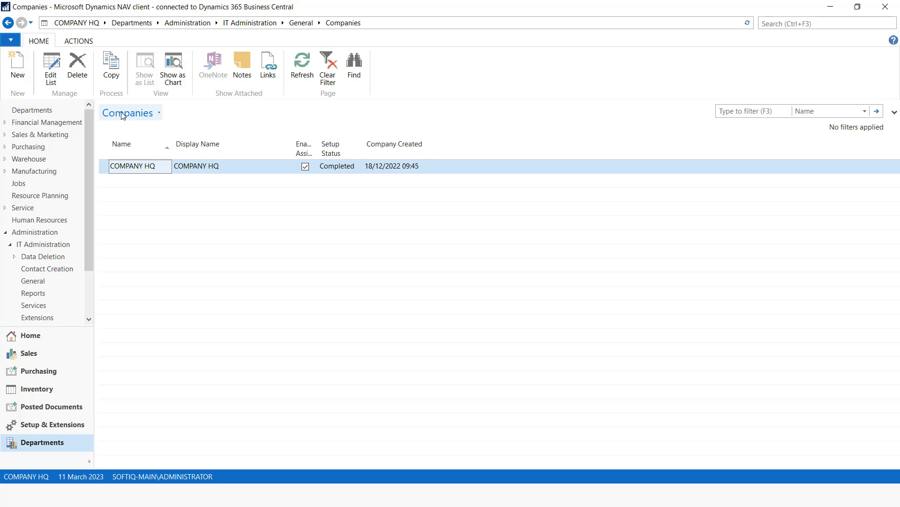
pyautogui.click(112, 70)
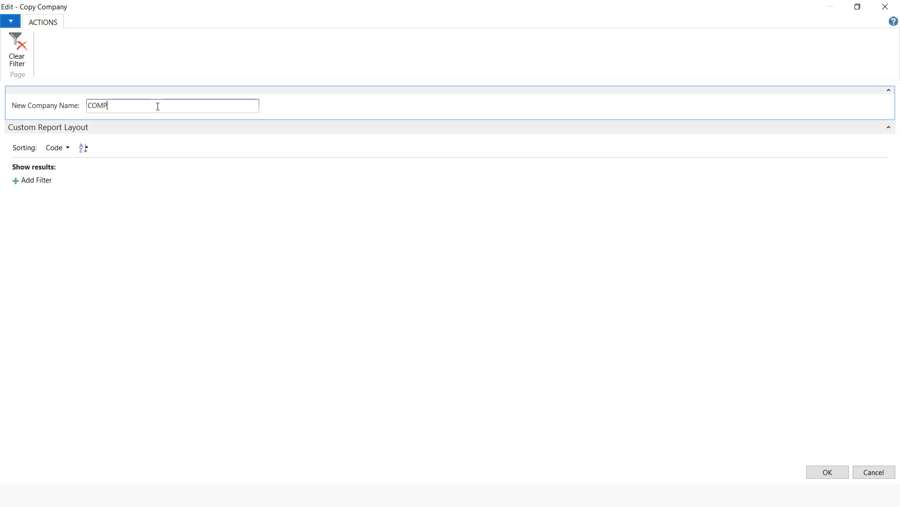
pyautogui.press('Return')
pyautogui.click(828, 472)
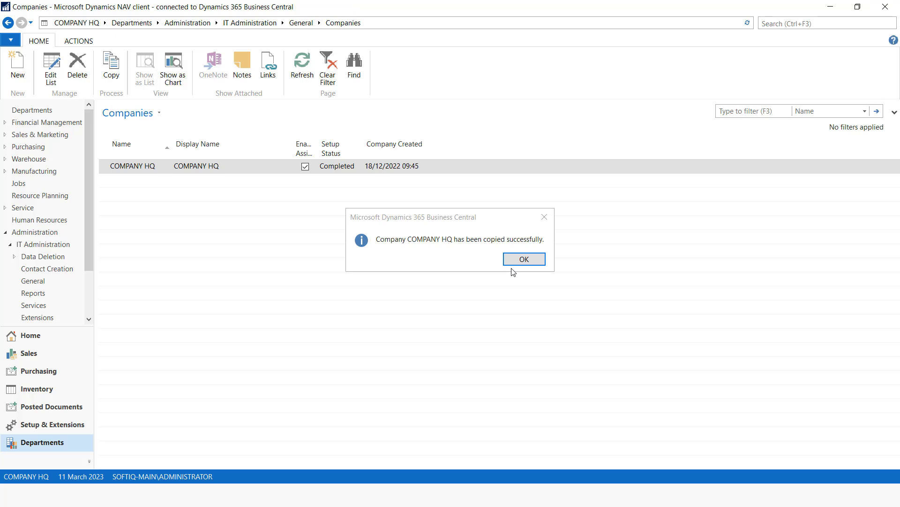
pyautogui.click(523, 260)
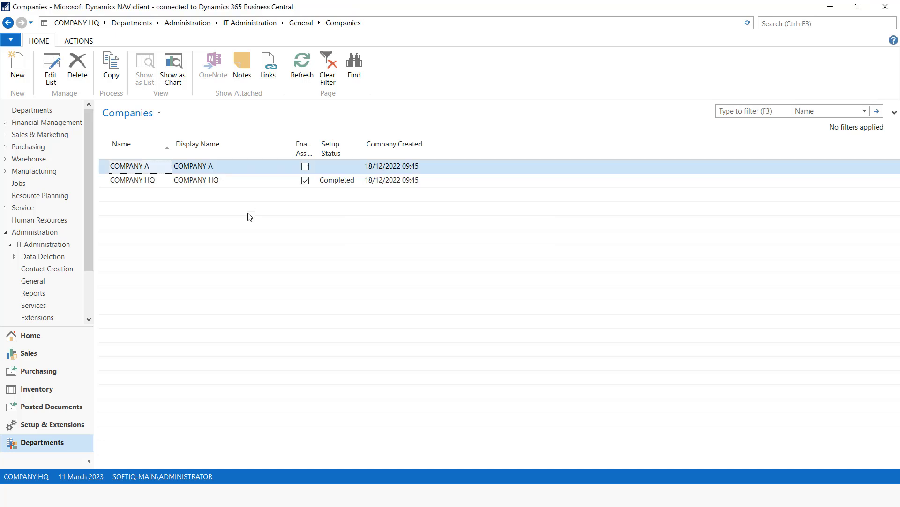
# - Copy COMPANY HQ to a new company named COMPANY B
pyautogui.click(159, 180)
pyautogui.click(125, 75)
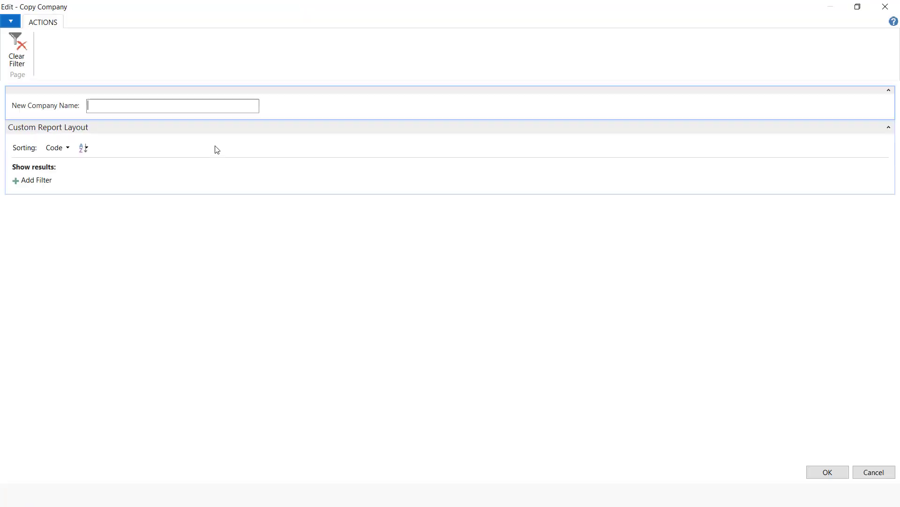
pyautogui.click(156, 102)
pyautogui.write('COMPANY A')
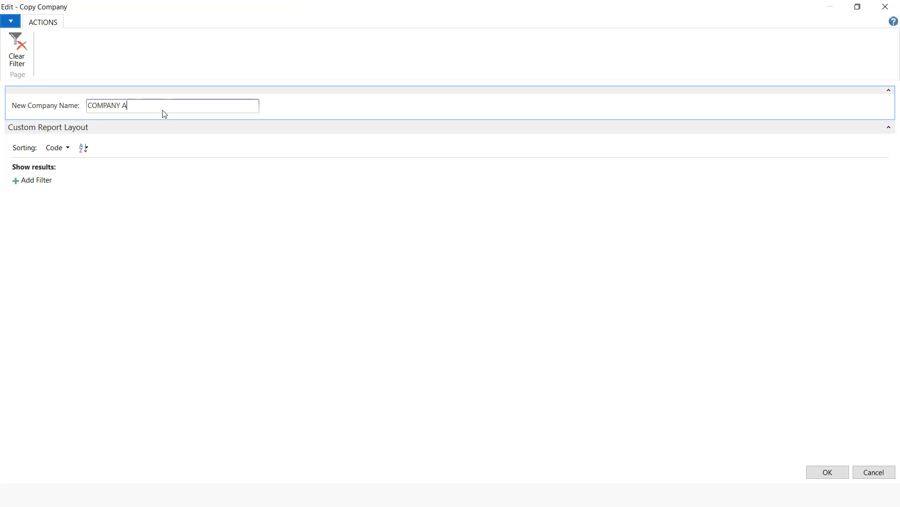
pyautogui.press('BackSpace')
pyautogui.write('B')
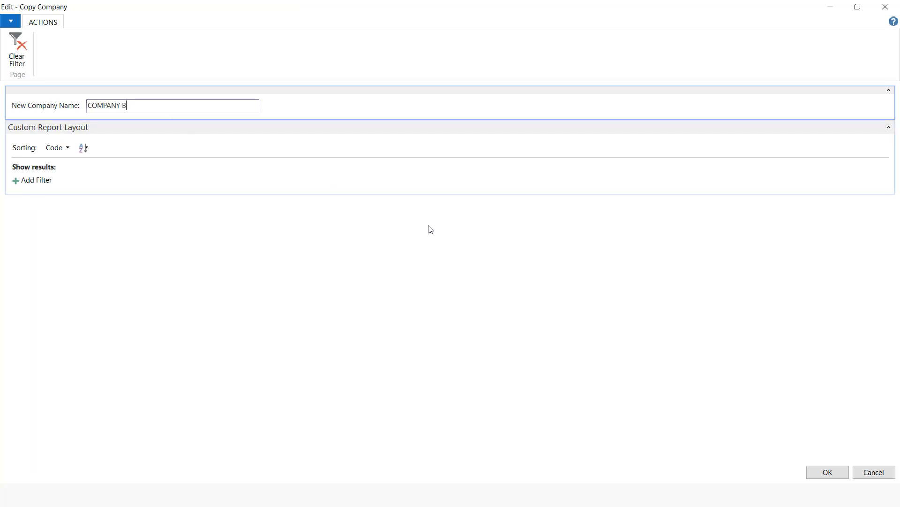
pyautogui.click(829, 473)
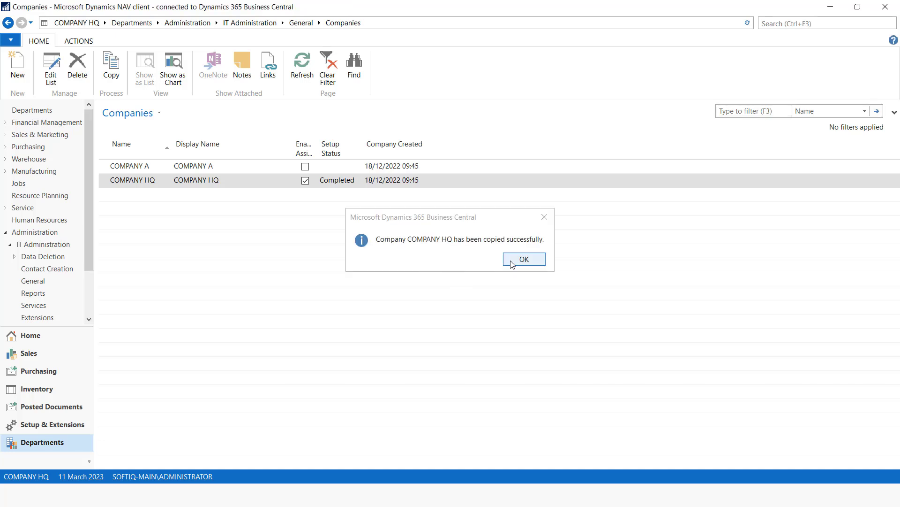
pyautogui.click(516, 261)
# - Copy COMPANY HQ to a new company named COMPANY C
pyautogui.click(191, 197)
pyautogui.click(113, 78)
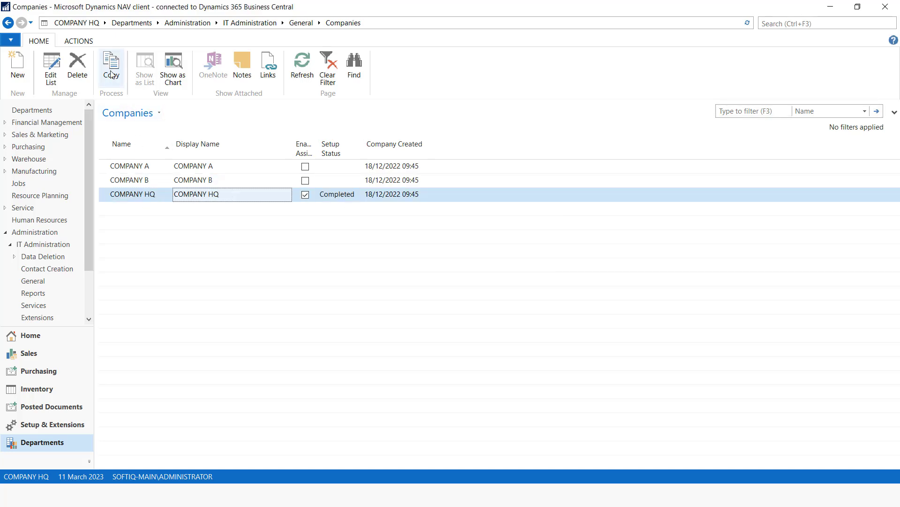
pyautogui.write('COMPANY ')
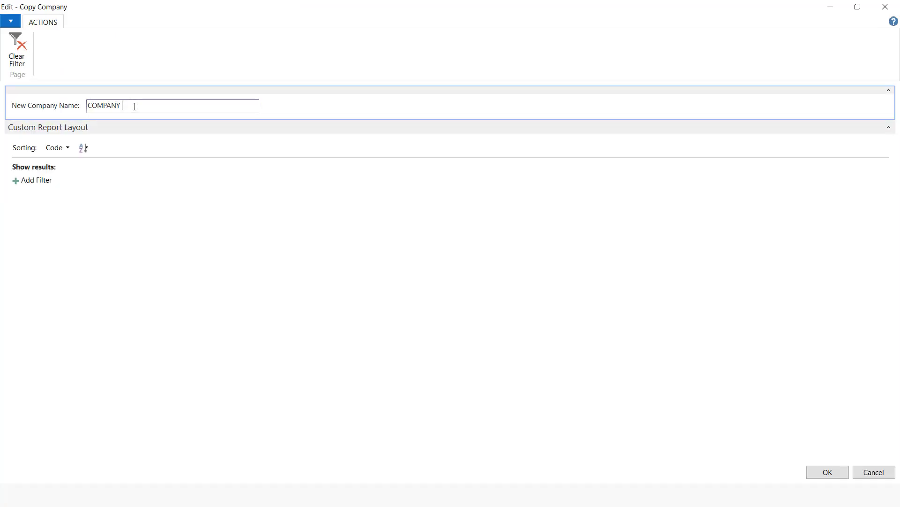
pyautogui.write('AC')
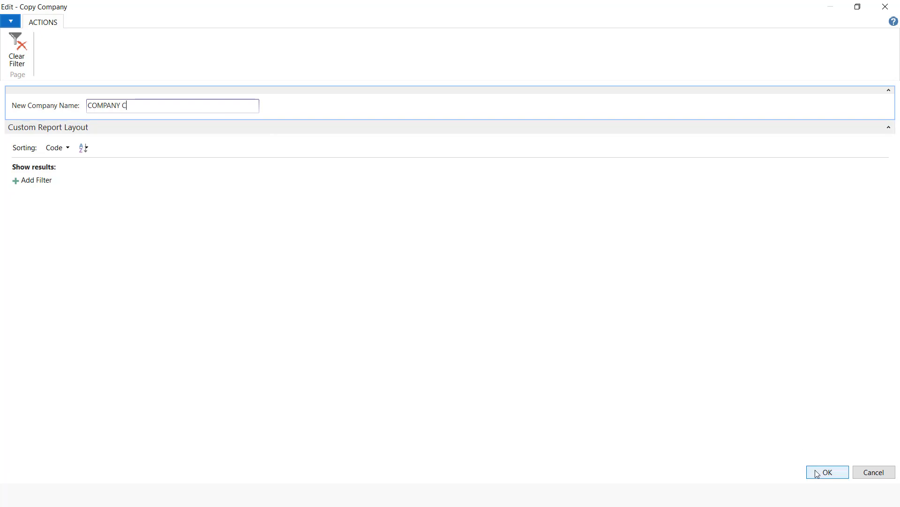
pyautogui.click(817, 472)
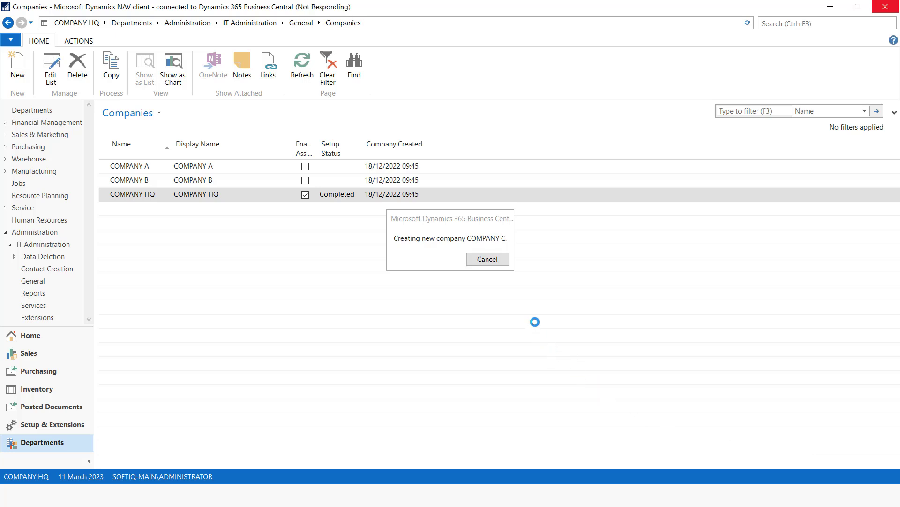
pyautogui.click(524, 260)
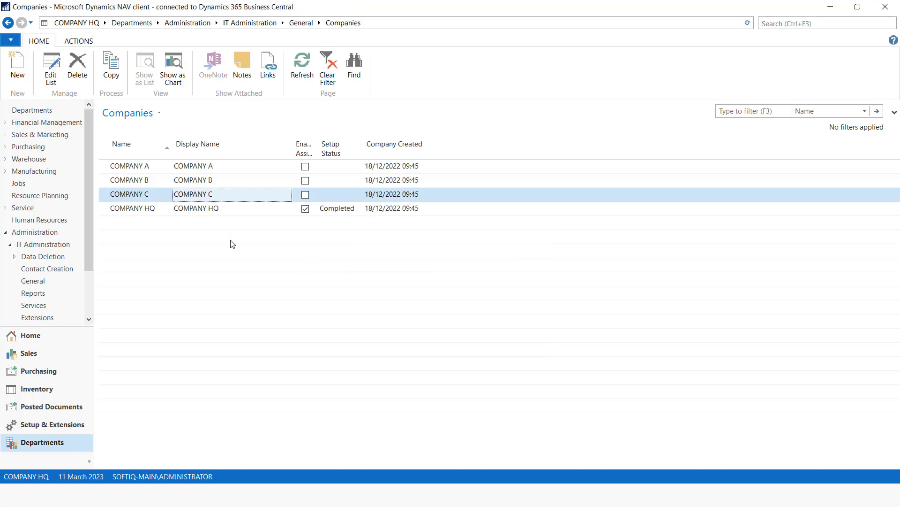
# - Go to the customer list of COMPANY HQ and open the customer card for COMPANY A
pyautogui.click(160, 210)
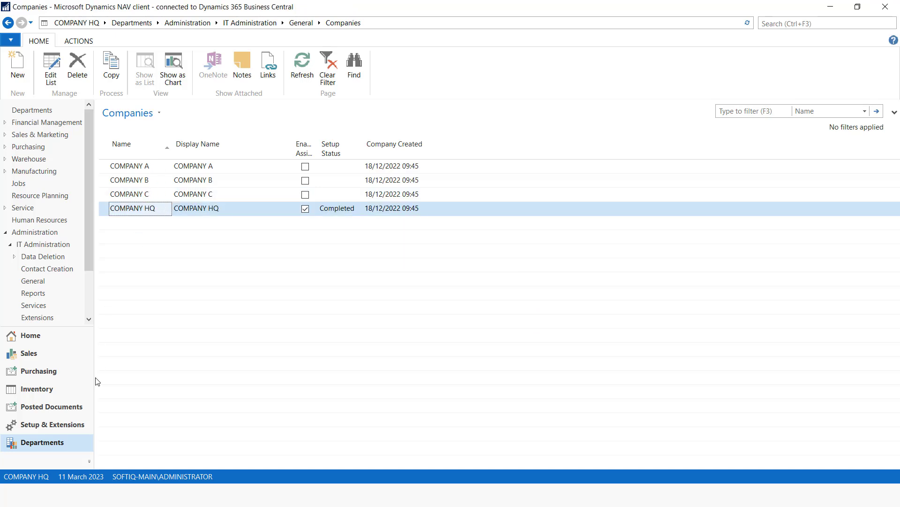
pyautogui.click(47, 338)
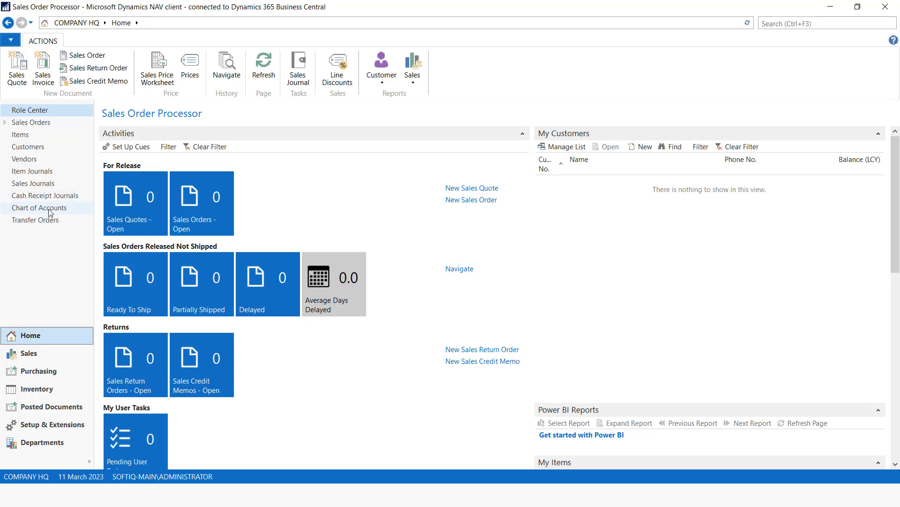
pyautogui.click(38, 148)
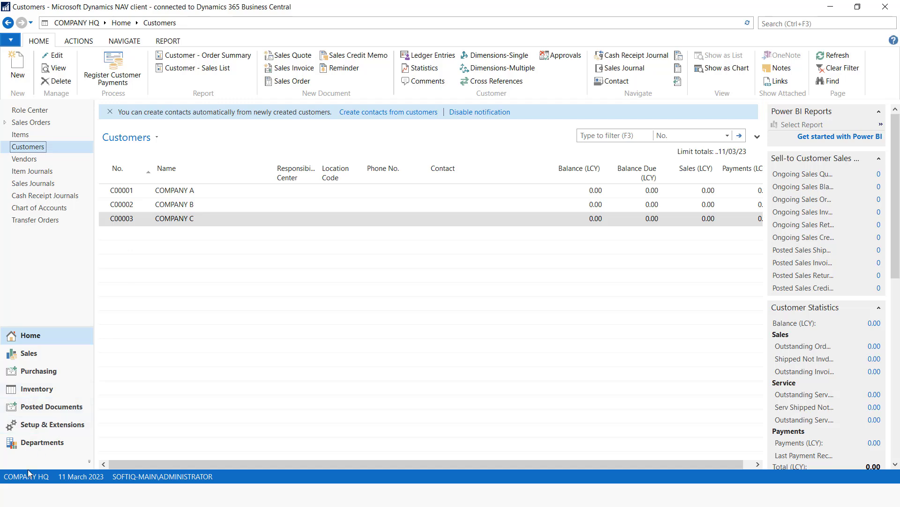
pyautogui.click(146, 193)
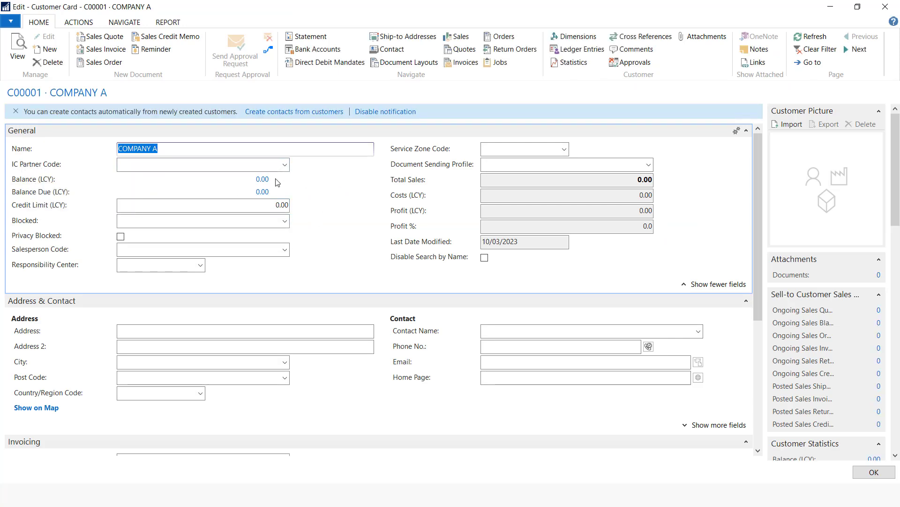
# - Set up intercompany information from the IC Partner Code field, with partner code COMPANY HQ and Auto. Send Transactions enabled
pyautogui.click(285, 164)
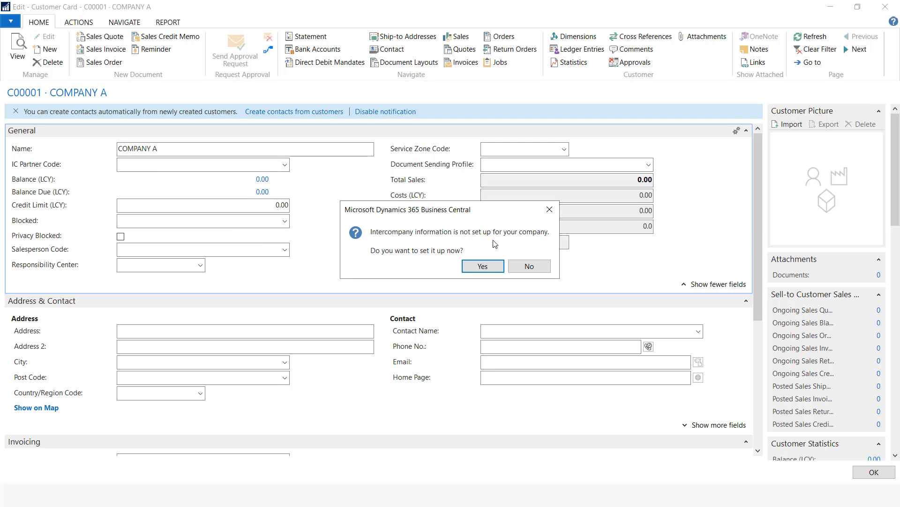
pyautogui.click(482, 265)
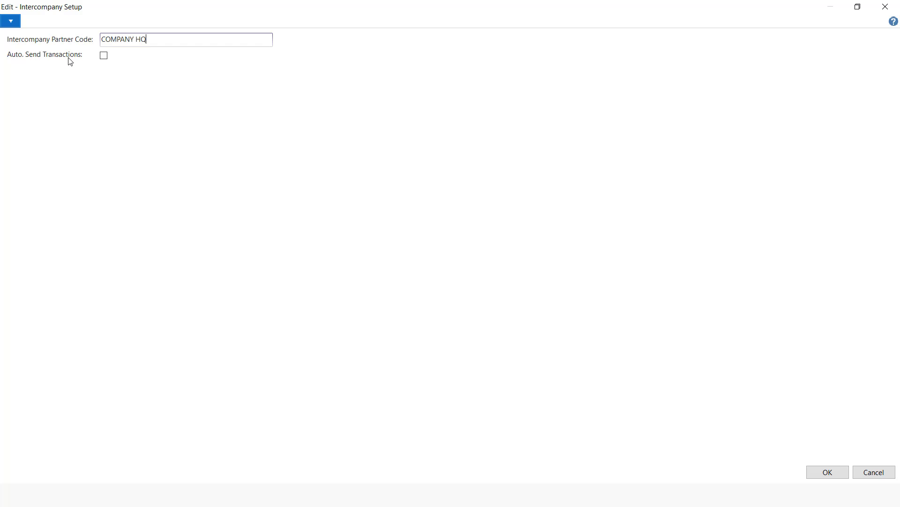
pyautogui.moveTo(41, 58)
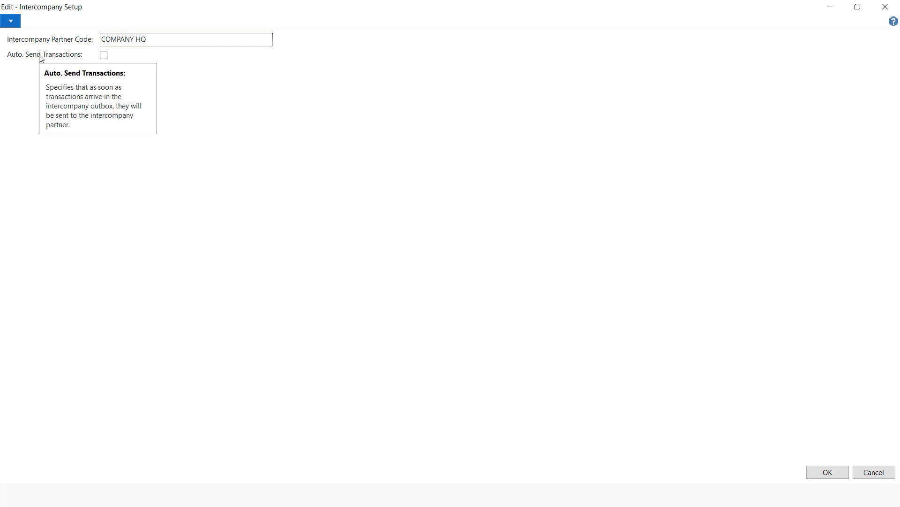
pyautogui.click(103, 55)
pyautogui.click(826, 470)
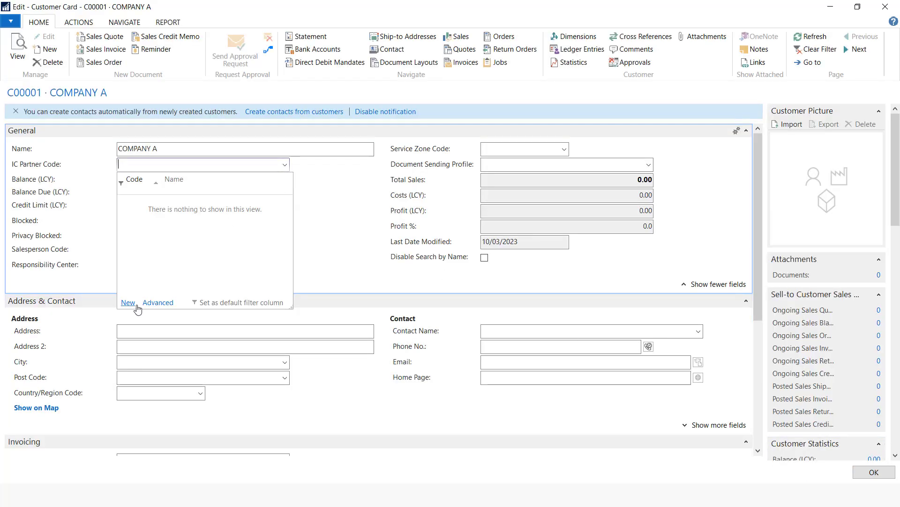
# - Create a new intercompany partner for the customer with COMPANY A as both its code and name
pyautogui.click(128, 304)
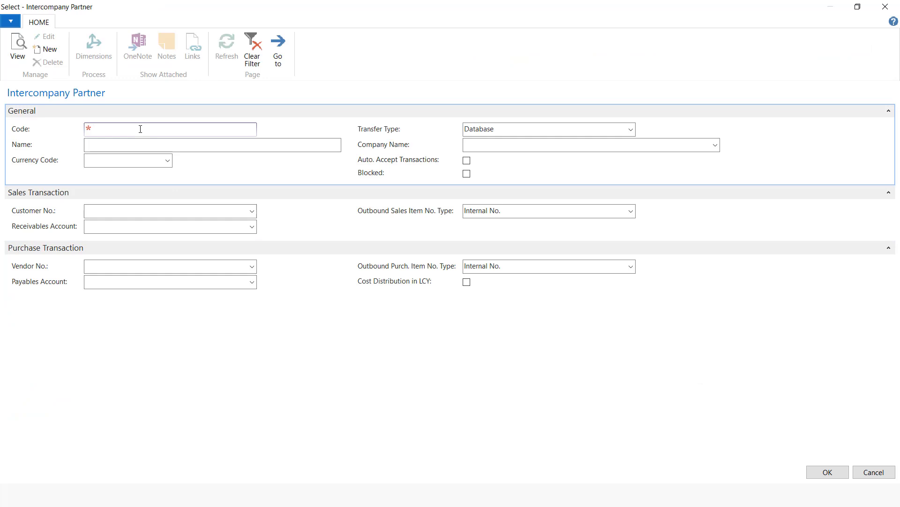
pyautogui.write('COMPANY A')
pyautogui.hotkey('ctrl', 'a')
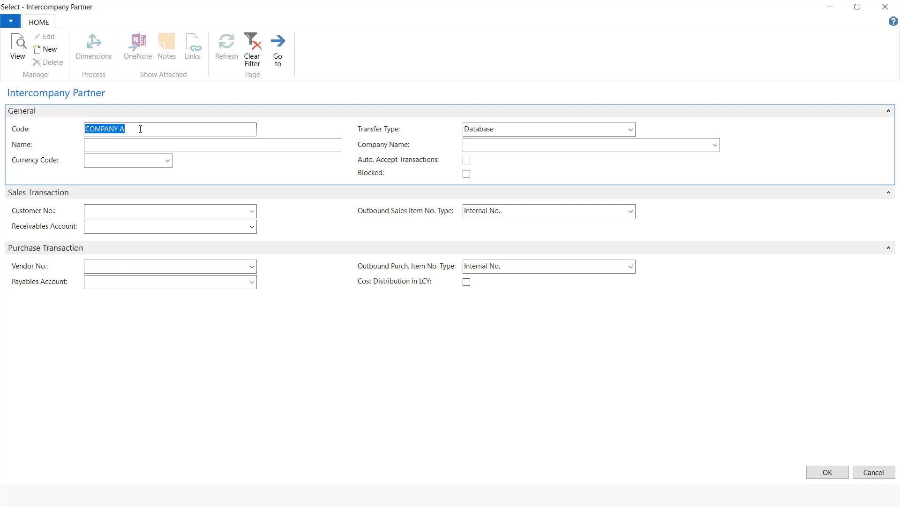
pyautogui.hotkey('ctrl', 'c')
pyautogui.click(127, 145)
pyautogui.hotkey('ctrl', 'v')
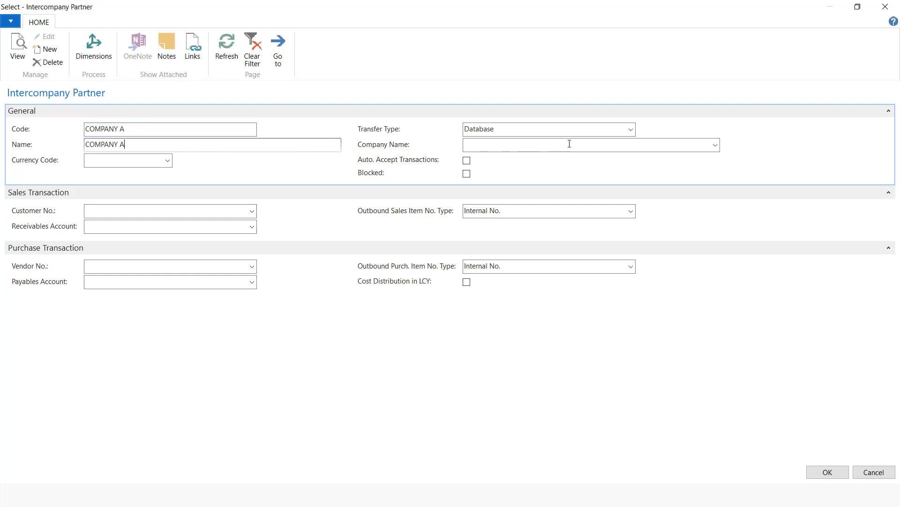
# - Set the partner's company name to COMPANY A and enable Auto. Accept Transactions
pyautogui.click(715, 145)
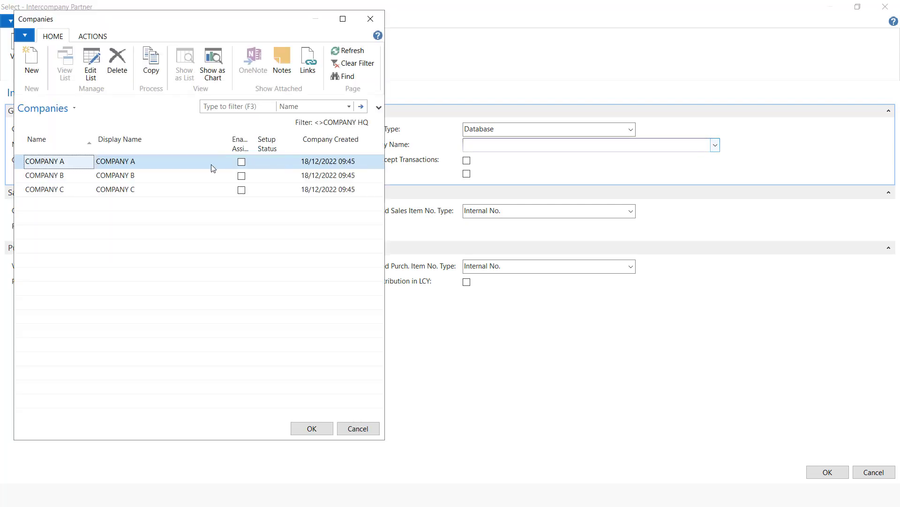
pyautogui.click(322, 428)
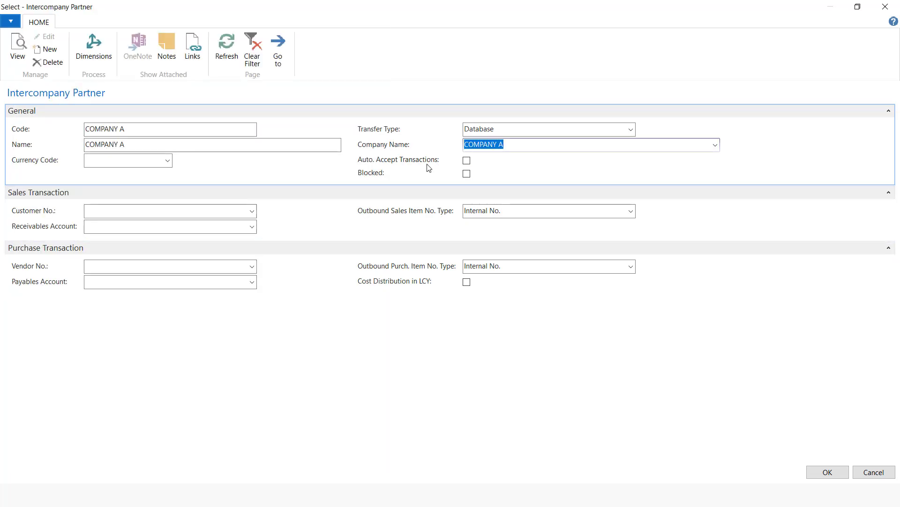
pyautogui.click(467, 161)
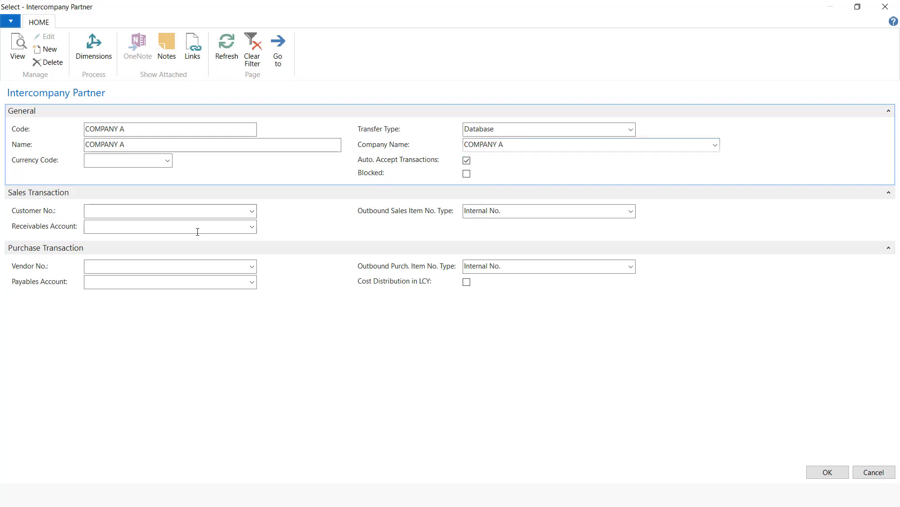
# - Assign customer COMPANY A and the Accounts Receivables Company A account to the partner's sales transactions, and save the partner and customer cards
pyautogui.click(252, 211)
pyautogui.click(153, 245)
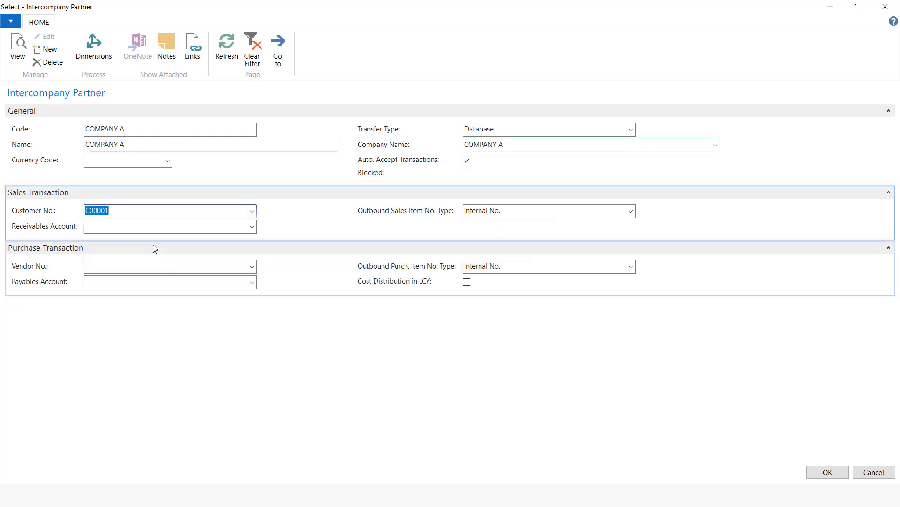
pyautogui.click(252, 226)
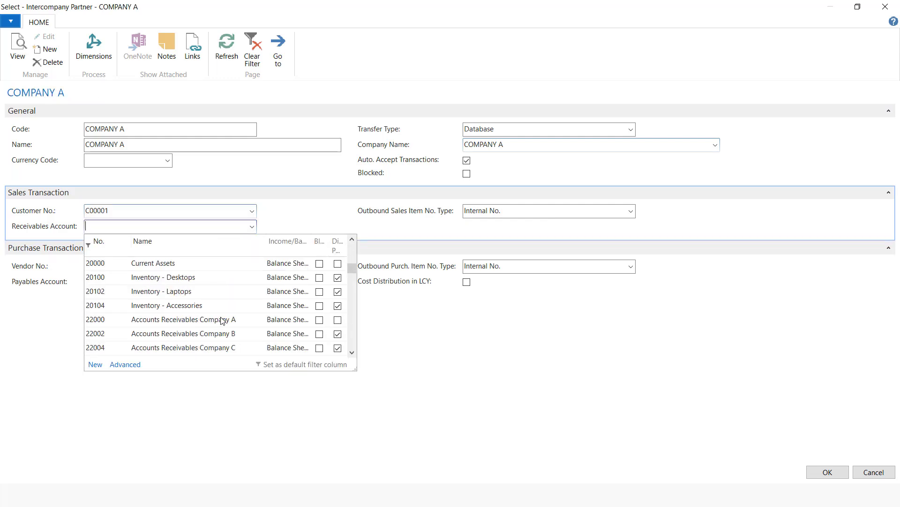
pyautogui.click(223, 320)
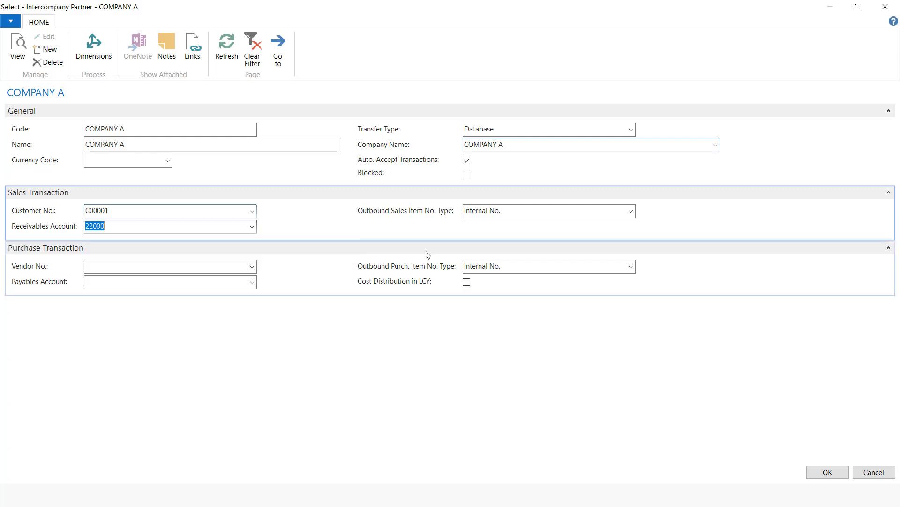
pyautogui.click(827, 472)
pyautogui.click(875, 472)
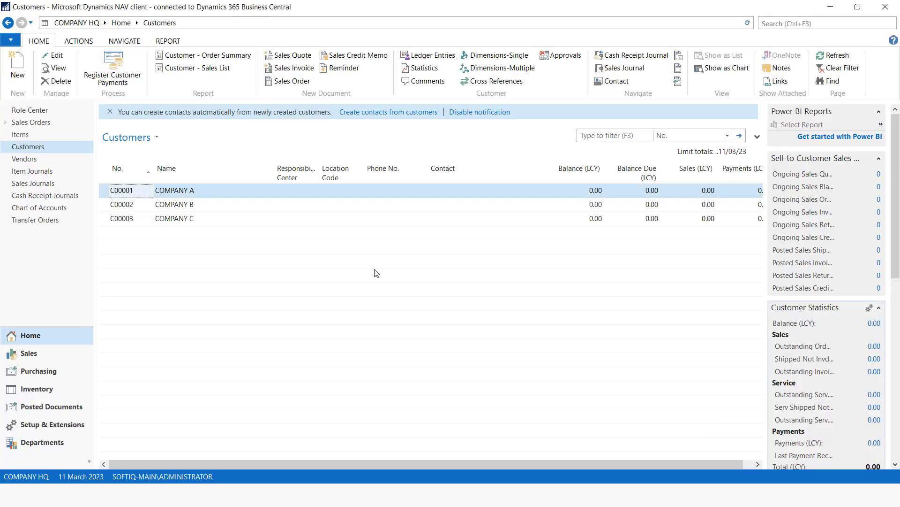
# - Create a new intercompany partner from customer COMPANY B's card, with COMPANY B as both its code and name
pyautogui.doubleClick(197, 211)
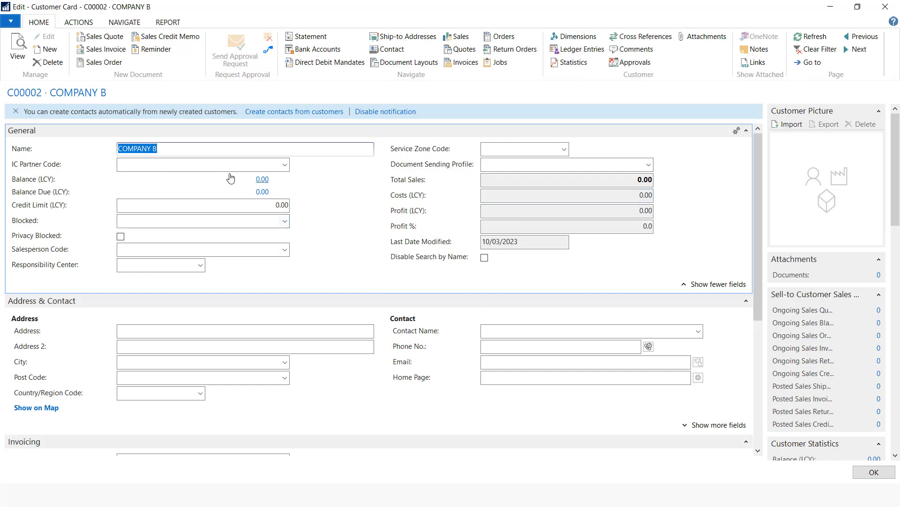
pyautogui.click(285, 165)
pyautogui.click(127, 296)
pyautogui.write('COMPANY A')
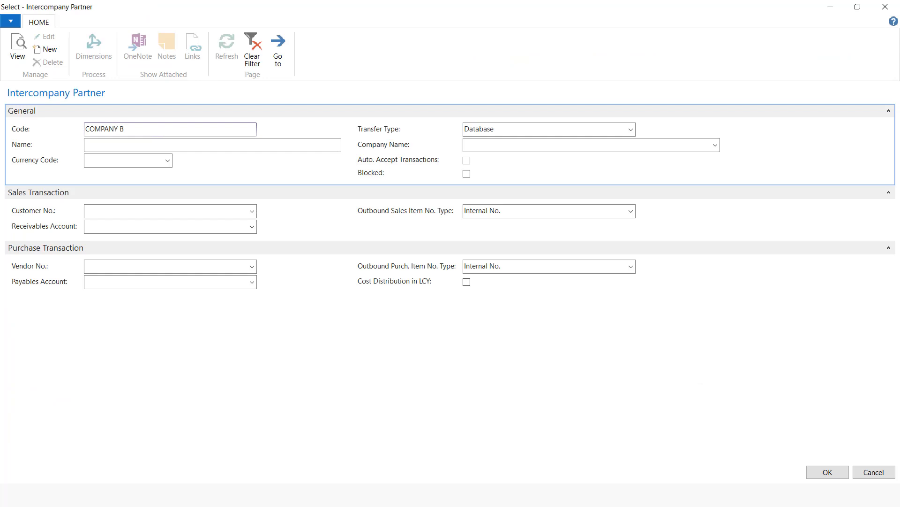
pyautogui.hotkey('ctrl', 'a')
pyautogui.hotkey('ctrl', 'c')
pyautogui.click(124, 144)
pyautogui.hotkey('ctrl', 'v')
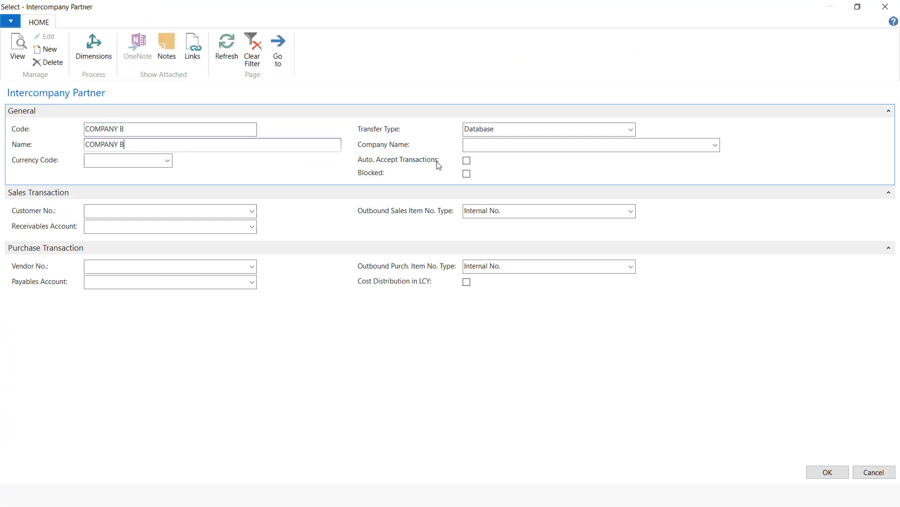
# - Set the new partner's company name to COMPANY B and enable Auto. Accept Transactions
pyautogui.click(706, 150)
pyautogui.click(714, 146)
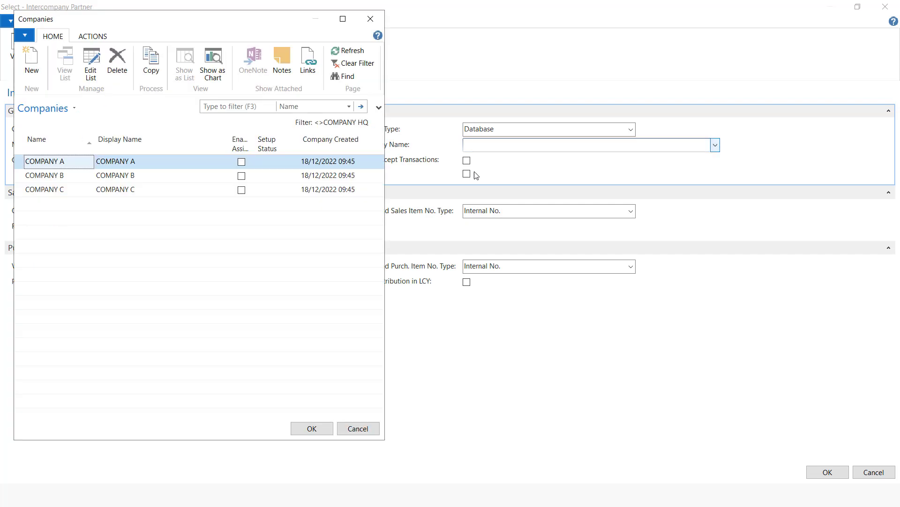
pyautogui.click(60, 179)
pyautogui.click(312, 428)
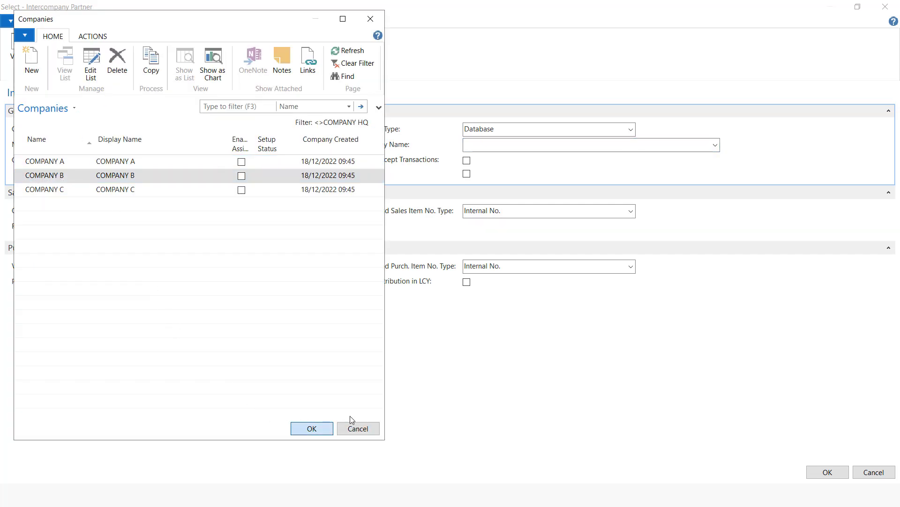
pyautogui.click(467, 163)
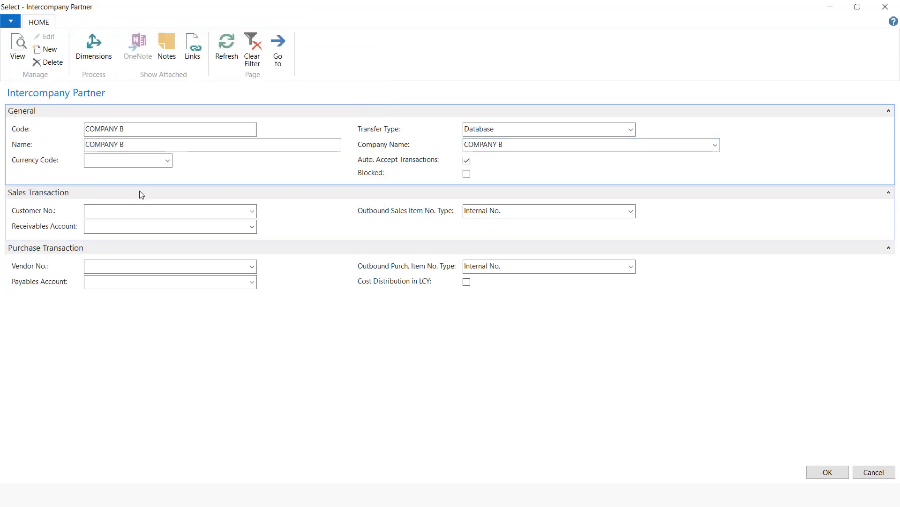
# - Assign customer COMPANY B and the Accounts Receivables Company B account to the partner's sales transactions, and save the partner and customer cards
pyautogui.click(251, 211)
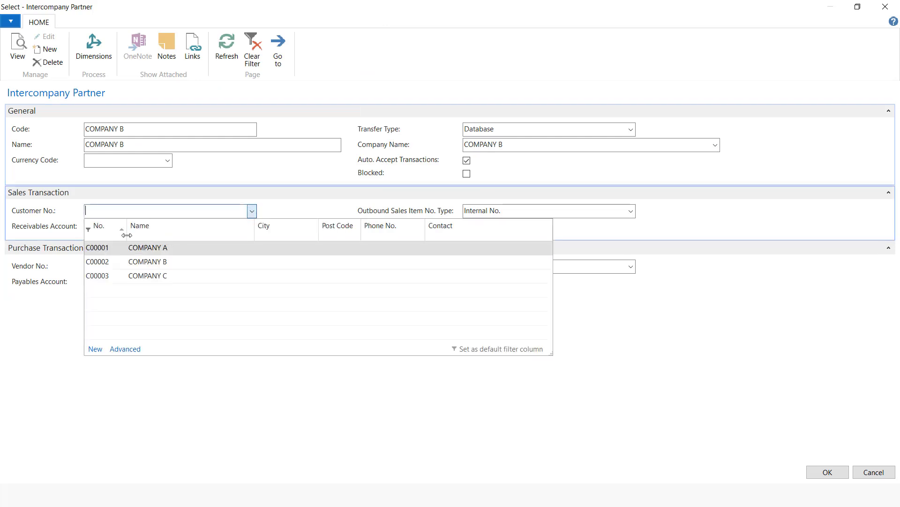
pyautogui.click(111, 261)
pyautogui.click(110, 225)
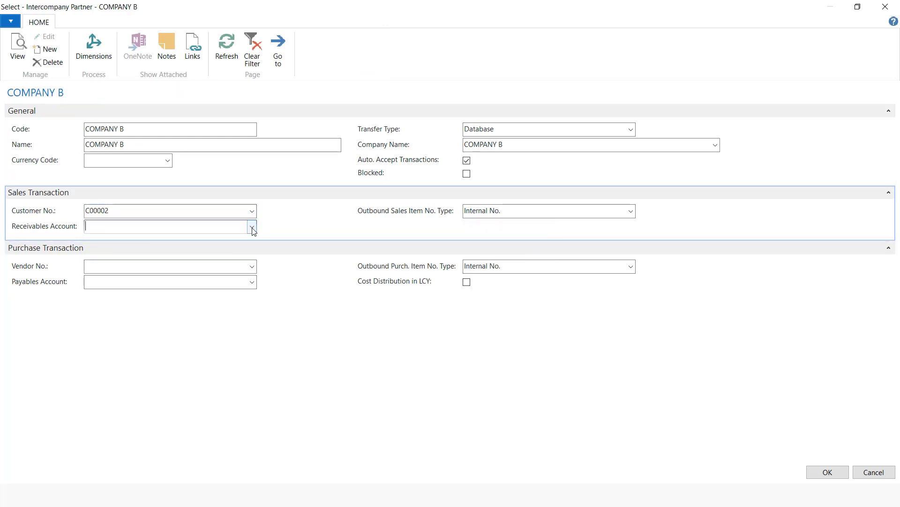
pyautogui.click(251, 227)
pyautogui.scroll(-3, 136, 304)
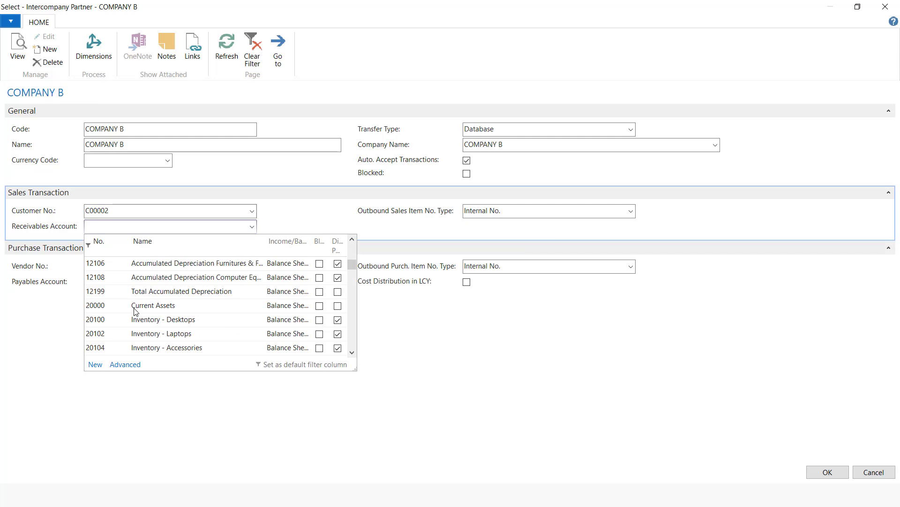
pyautogui.scroll(-2, 135, 311)
pyautogui.click(215, 295)
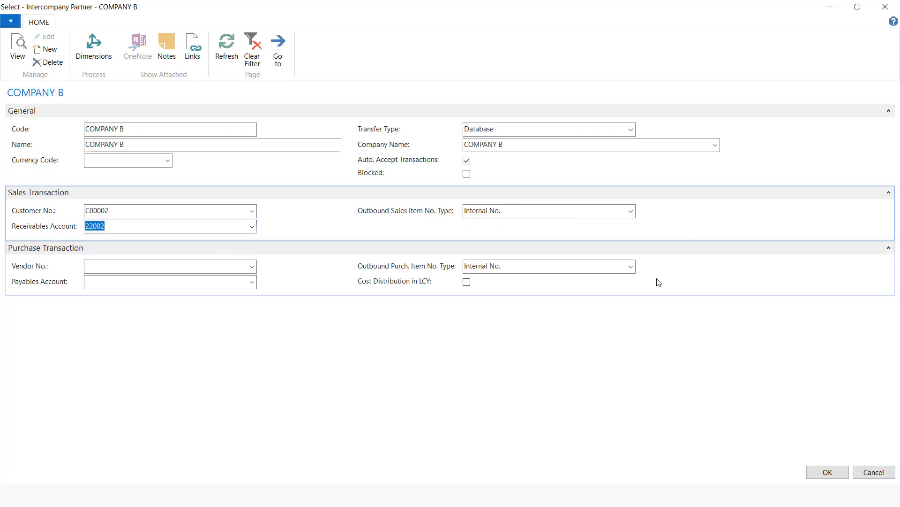
pyautogui.click(818, 472)
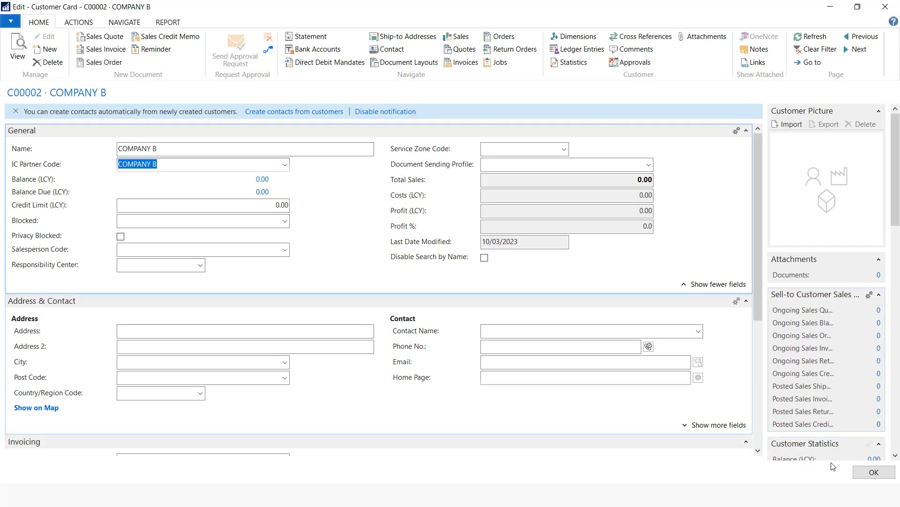
pyautogui.click(865, 473)
# - Create a new intercompany partner from customer COMPANY C's card, with COMPANY C as both its code and name
pyautogui.doubleClick(195, 225)
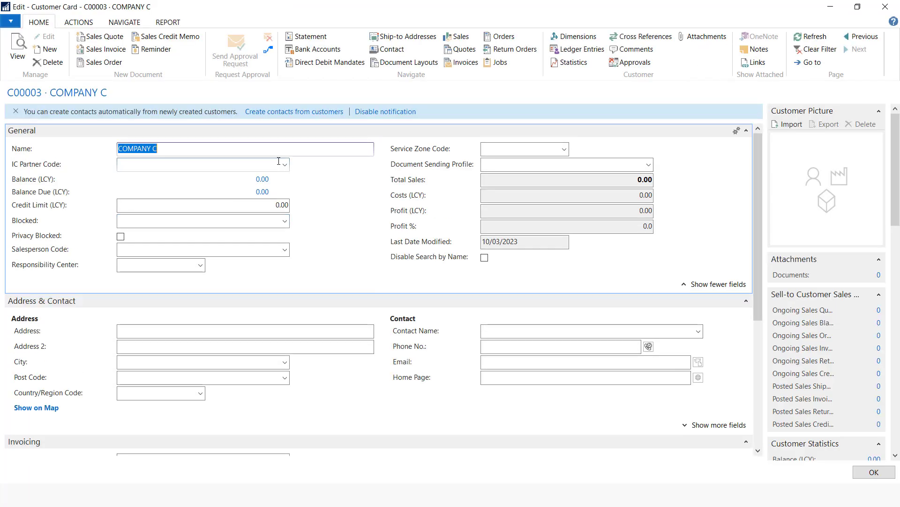
pyautogui.click(285, 164)
pyautogui.click(126, 303)
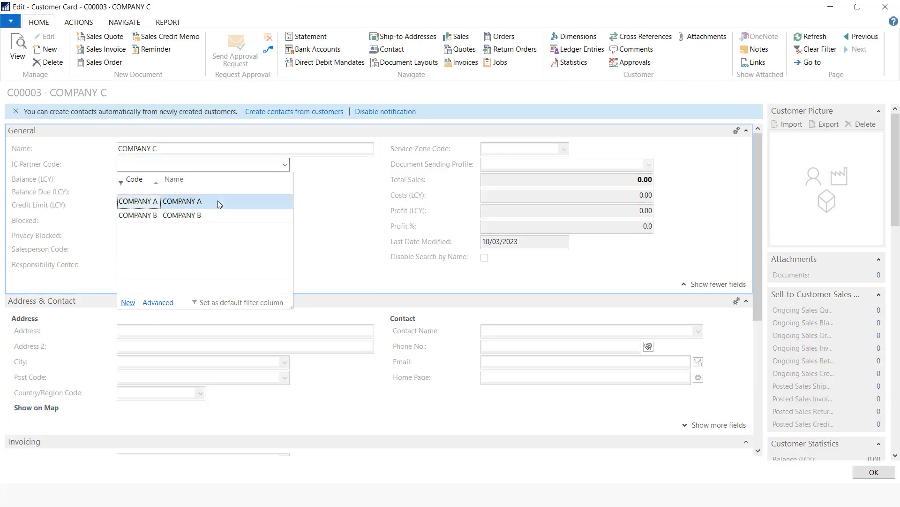
pyautogui.write('COMPANY B')
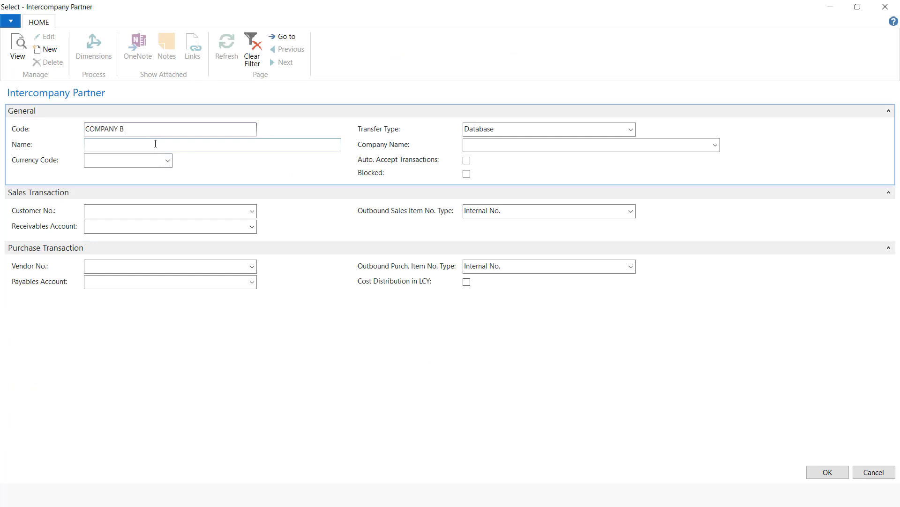
pyautogui.hotkey('ctrl', 'a')
pyautogui.hotkey('ctrl', 'c')
pyautogui.click(149, 144)
pyautogui.hotkey('ctrl', 'v')
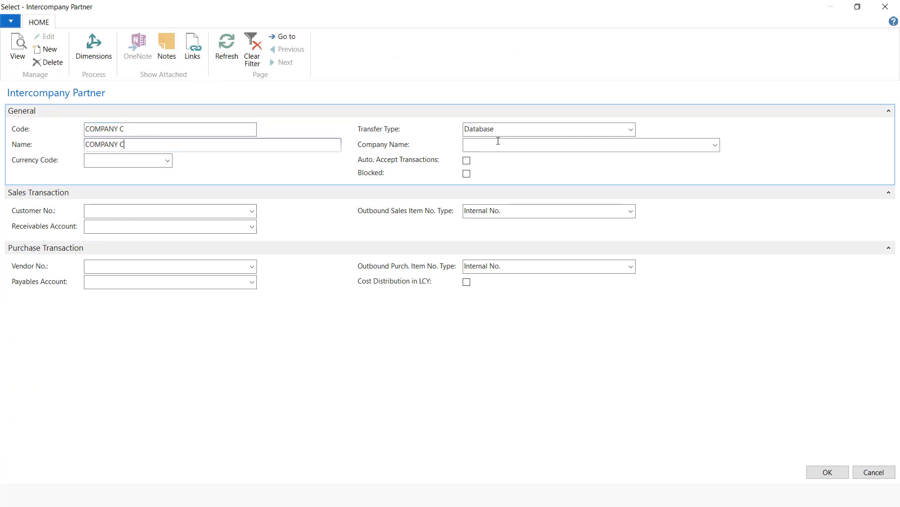
# - Set the new partner's company name to COMPANY C and enable Auto. Accept Transactions
pyautogui.click(716, 145)
pyautogui.click(169, 195)
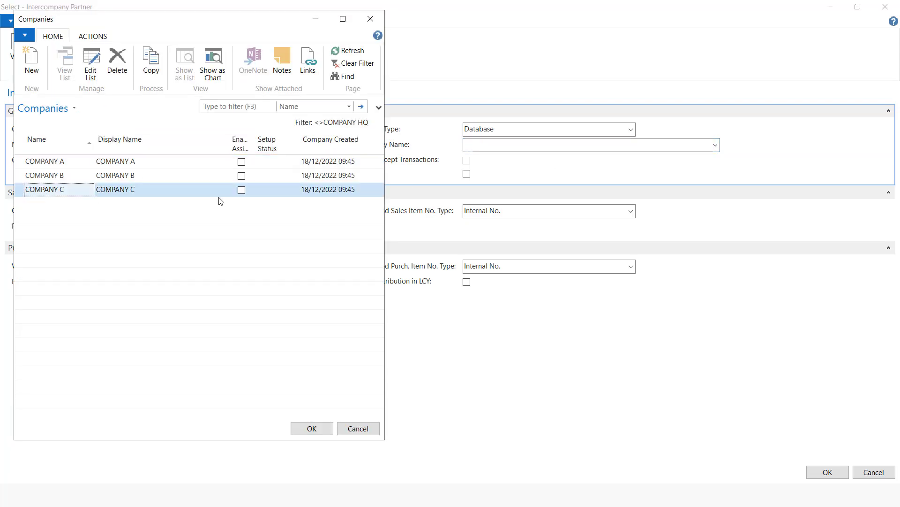
pyautogui.click(312, 428)
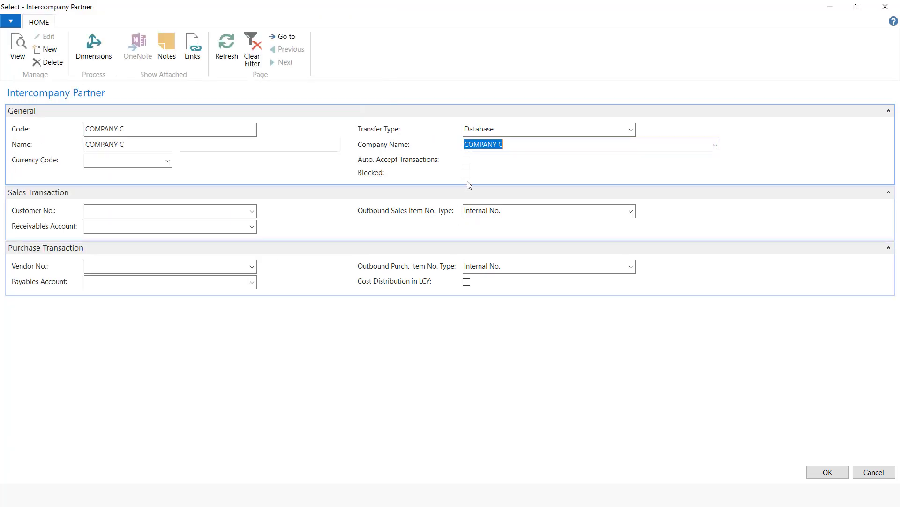
pyautogui.click(467, 160)
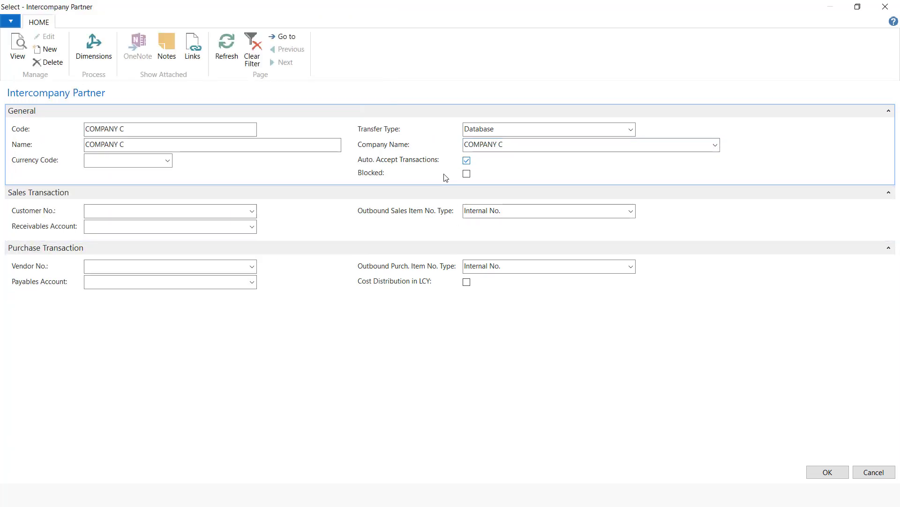
# - Assign customer COMPANY C and the Accounts Receivables Company C account to the partner's sales transactions, and save the partner and customer cards
pyautogui.click(253, 213)
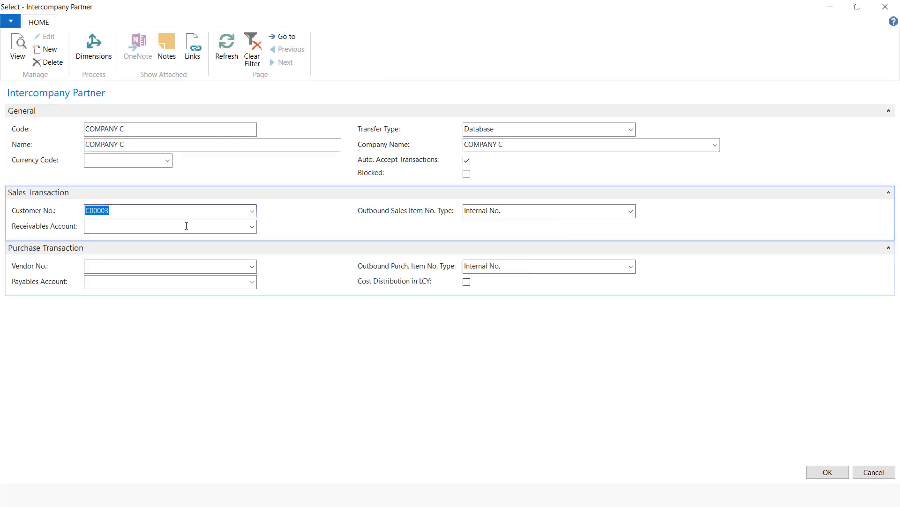
pyautogui.click(253, 227)
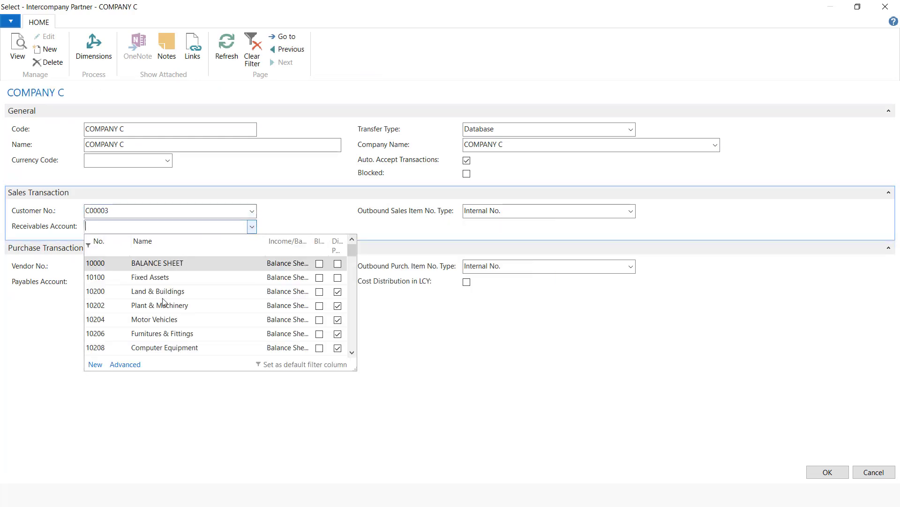
pyautogui.scroll(-4, 179, 322)
pyautogui.scroll(-2, 179, 323)
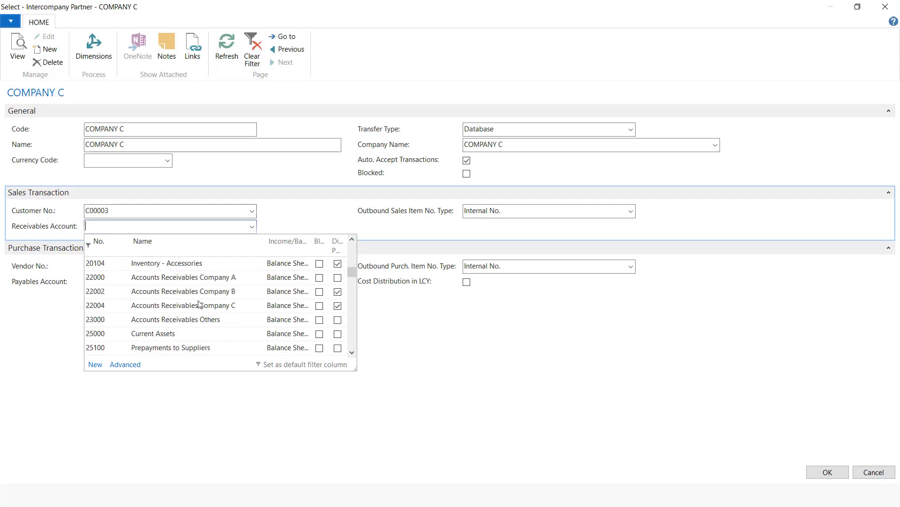
pyautogui.click(195, 305)
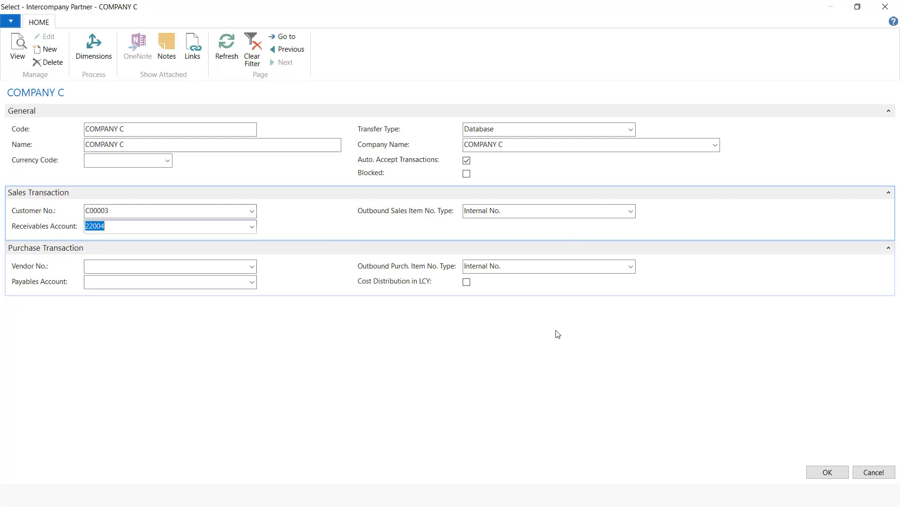
pyautogui.click(826, 471)
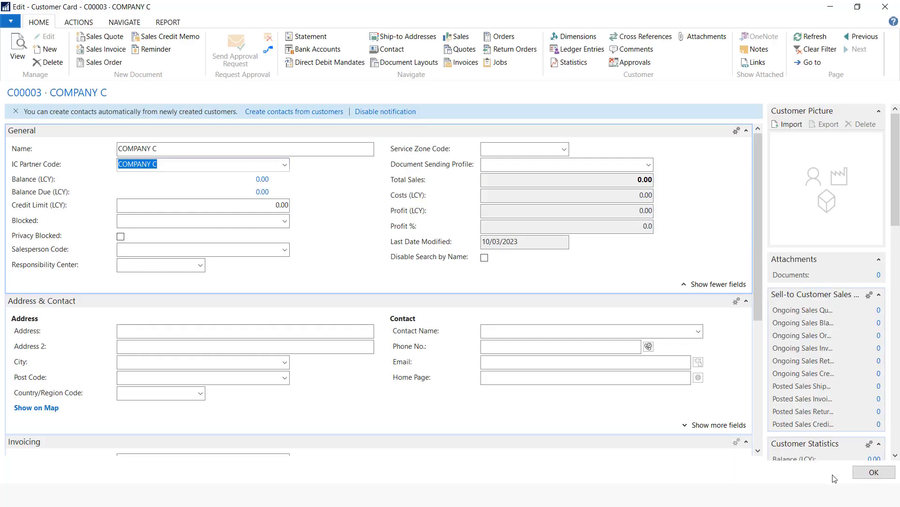
pyautogui.click(865, 478)
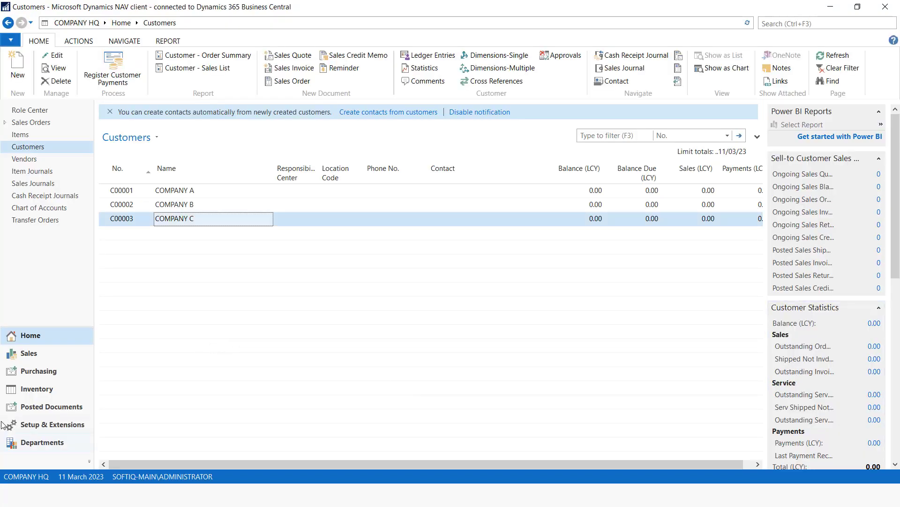
# - Review the inventory in the item list, and create a new purchase order for vendor Redington Kenya Ltd
pyautogui.click(44, 332)
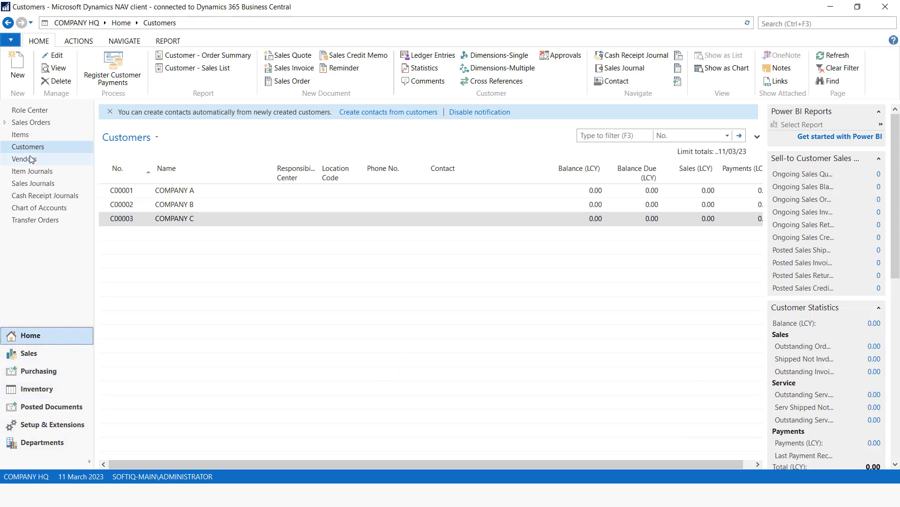
pyautogui.click(31, 136)
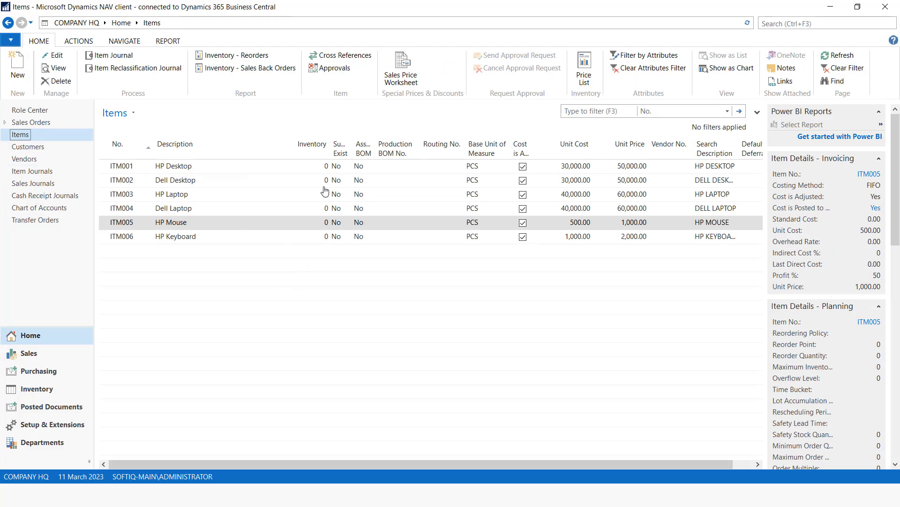
pyautogui.click(47, 371)
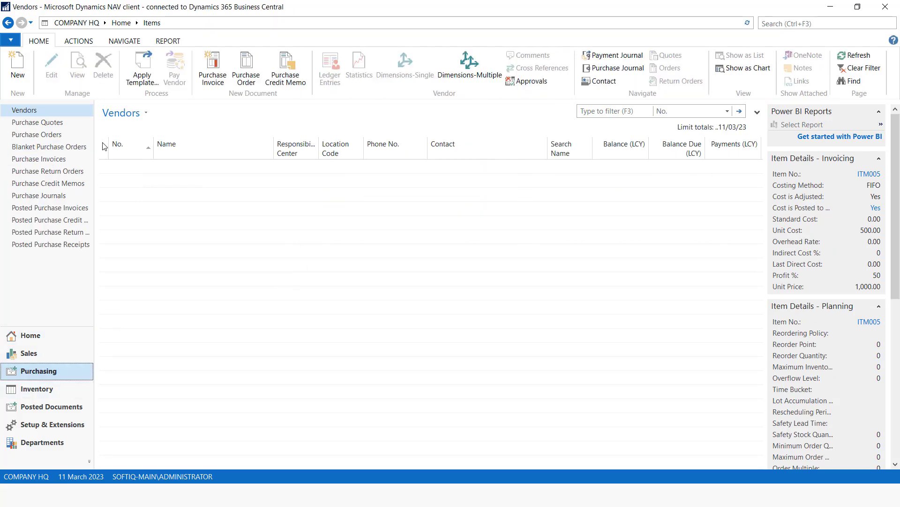
pyautogui.click(66, 135)
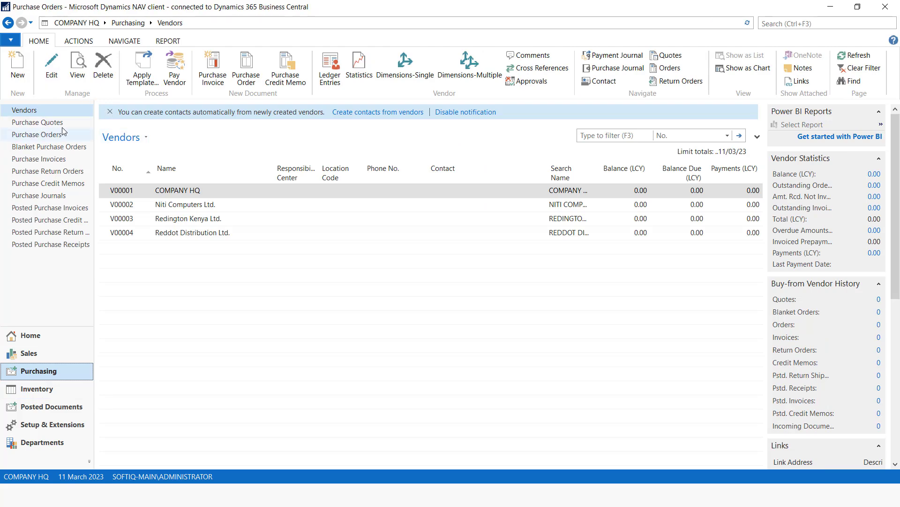
pyautogui.click(19, 66)
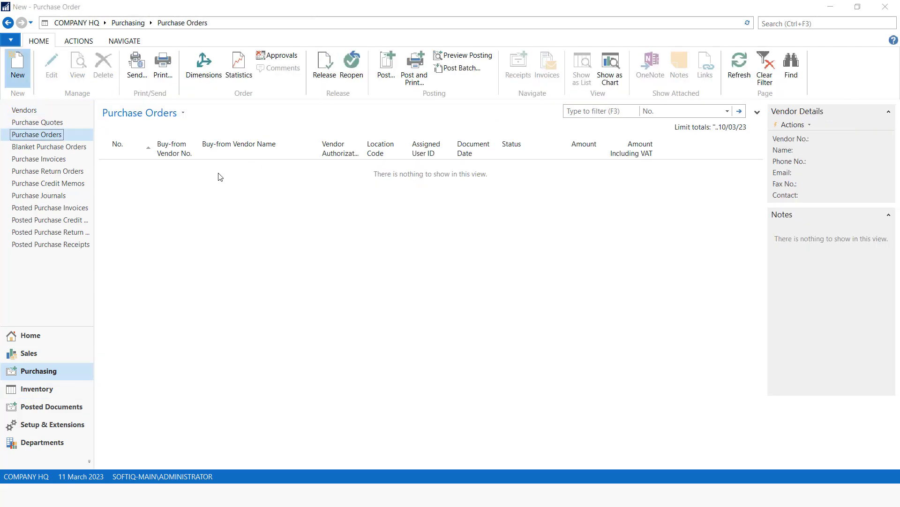
pyautogui.click(321, 129)
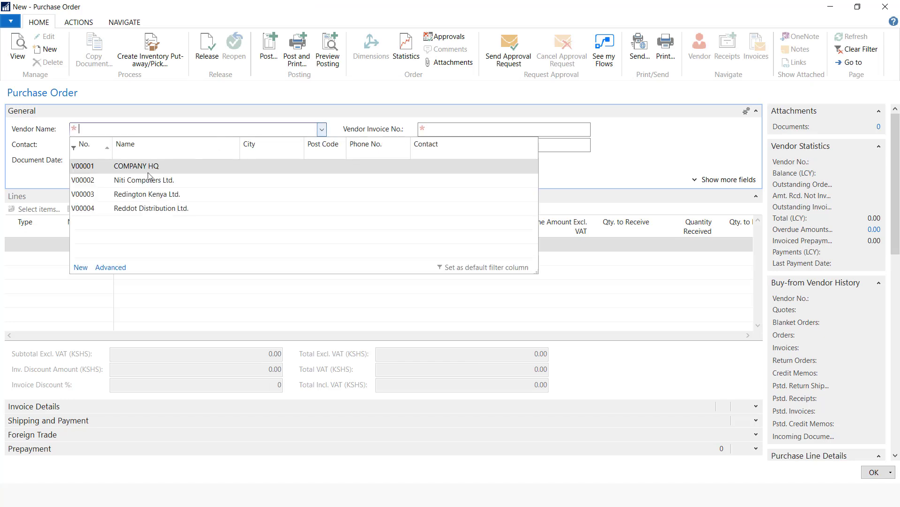
pyautogui.click(137, 195)
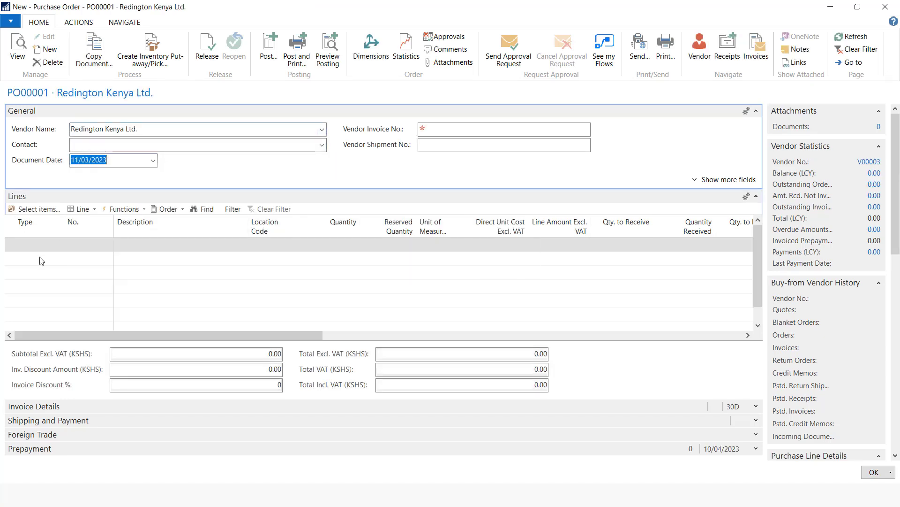
# - Add an Item line for ITM005 HP Mouse to the purchase order, with location code MAIN
pyautogui.click(29, 246)
pyautogui.click(58, 245)
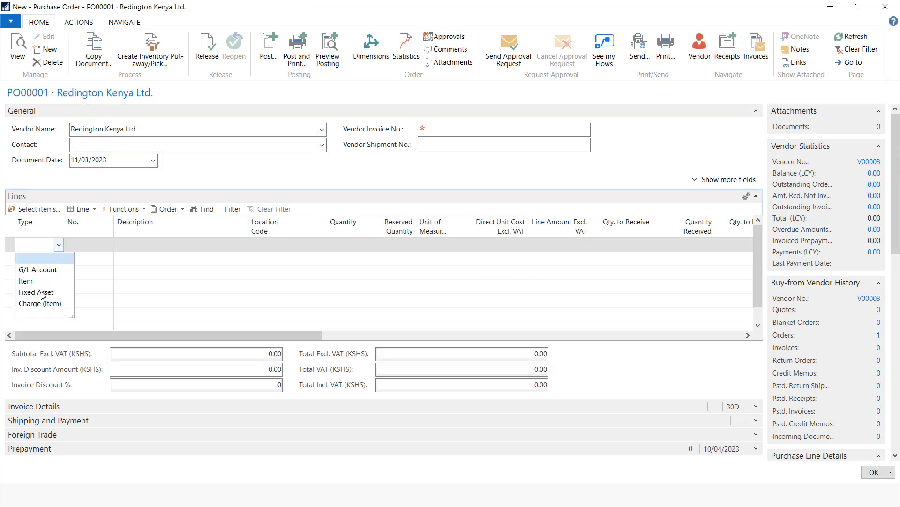
pyautogui.click(44, 284)
pyautogui.click(107, 245)
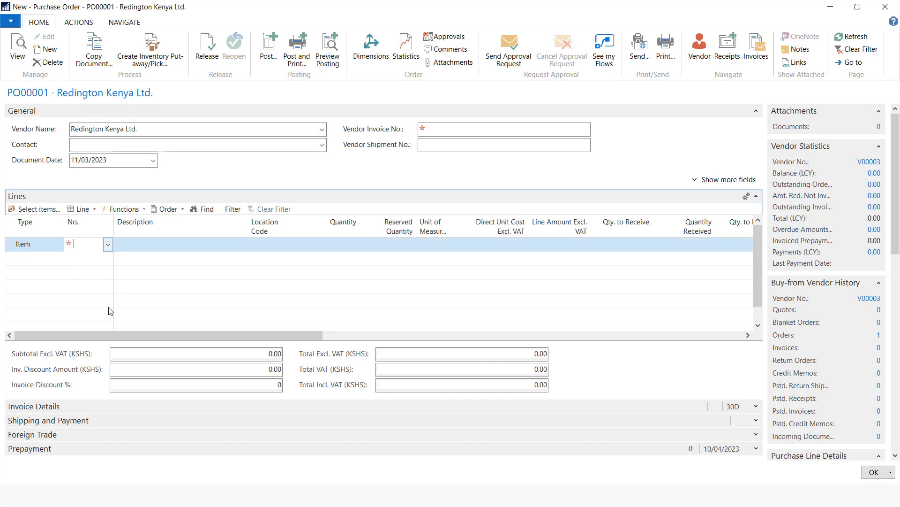
pyautogui.click(113, 335)
pyautogui.click(210, 247)
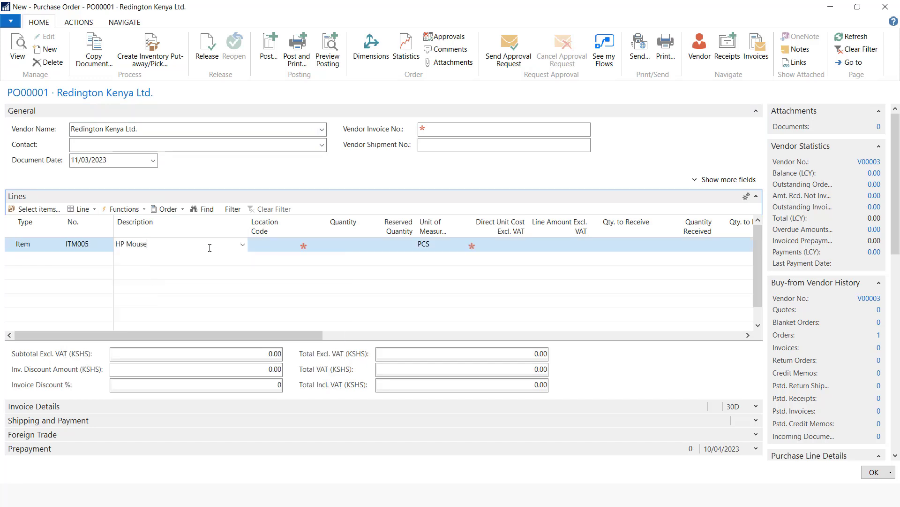
pyautogui.click(269, 250)
pyautogui.click(293, 244)
pyautogui.click(260, 280)
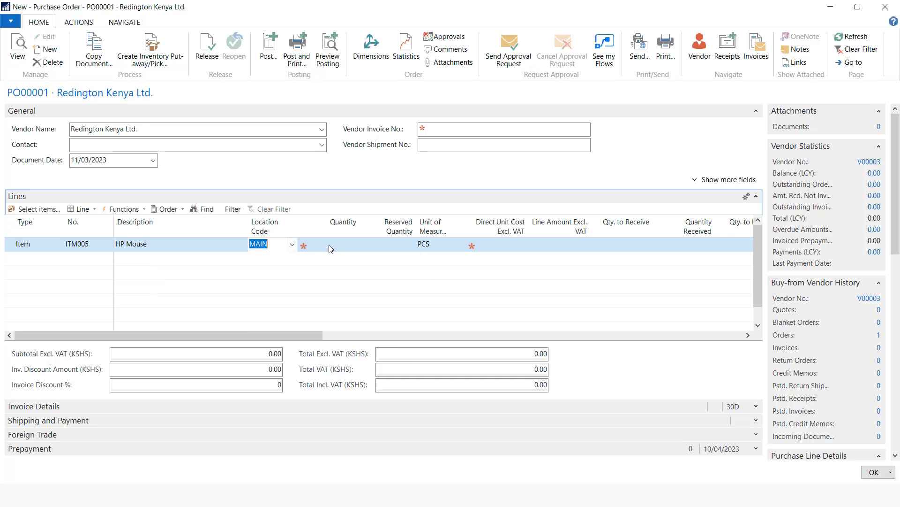
# - Set the HP Mouse line's quantity to 100, and add a line for 100 ITM006 HP Keyboard with location code MAIN
pyautogui.click(355, 246)
pyautogui.write('100')
pyautogui.click(89, 263)
pyautogui.click(108, 257)
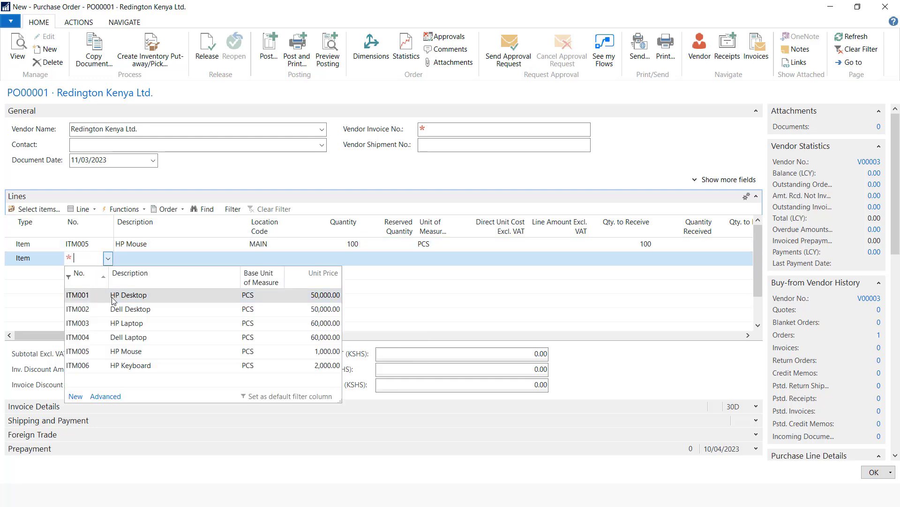
pyautogui.click(129, 360)
pyautogui.click(149, 259)
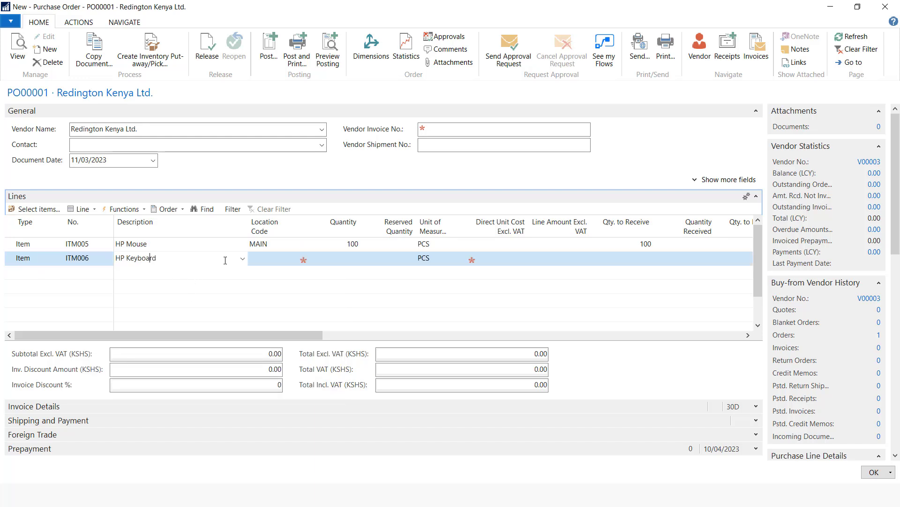
pyautogui.click(261, 263)
pyautogui.click(293, 258)
pyautogui.click(276, 297)
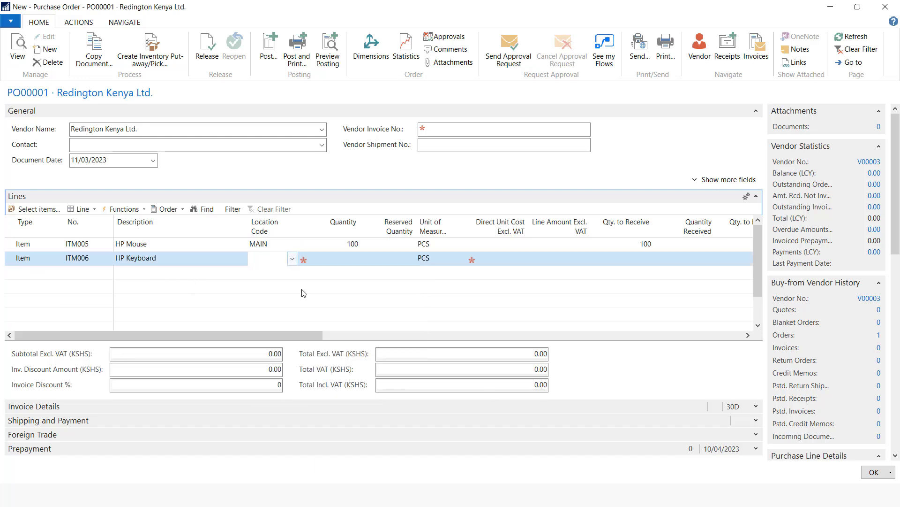
pyautogui.click(349, 260)
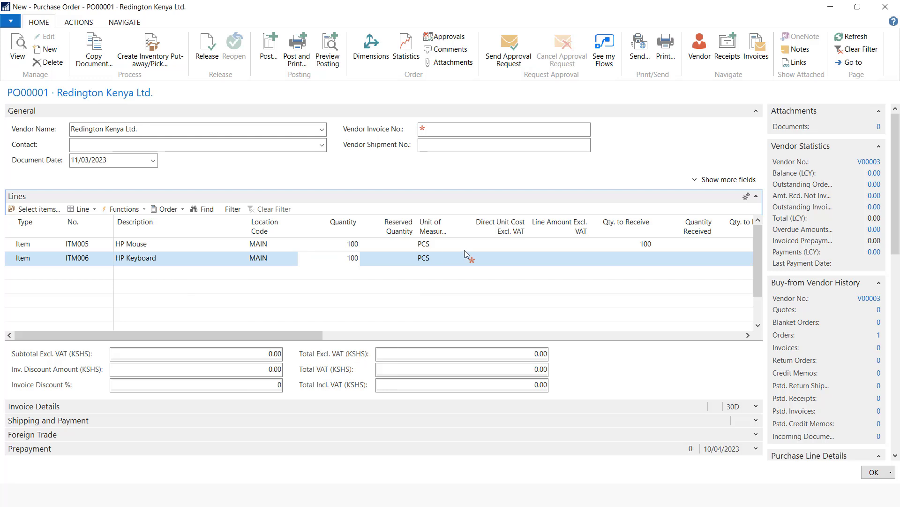
# - Set the direct unit cost excluding VAT to 500 for the HP Mouse and 1,000 for the HP Keyboard
pyautogui.click(506, 245)
pyautogui.write('500')
pyautogui.click(504, 257)
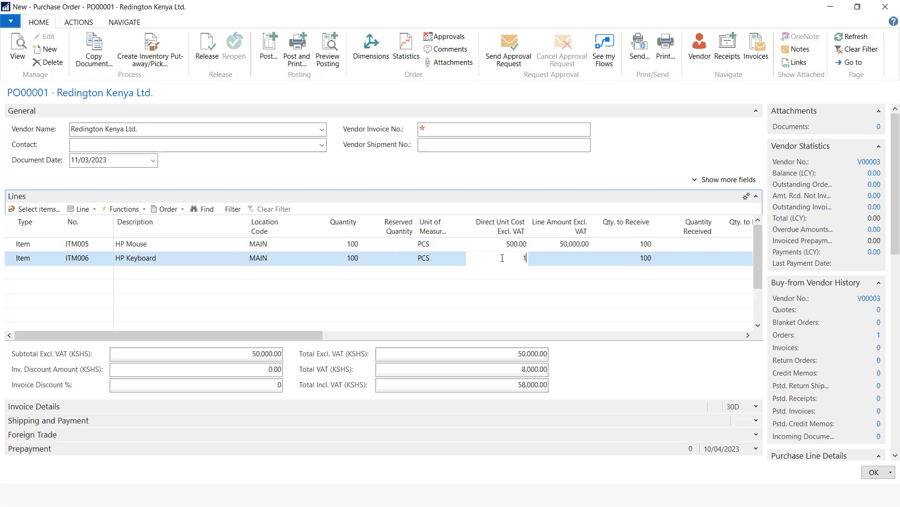
# - Enter the vendor invoice number and post the purchase order as Receive and Invoice, without opening the posted invoice
pyautogui.click(465, 129)
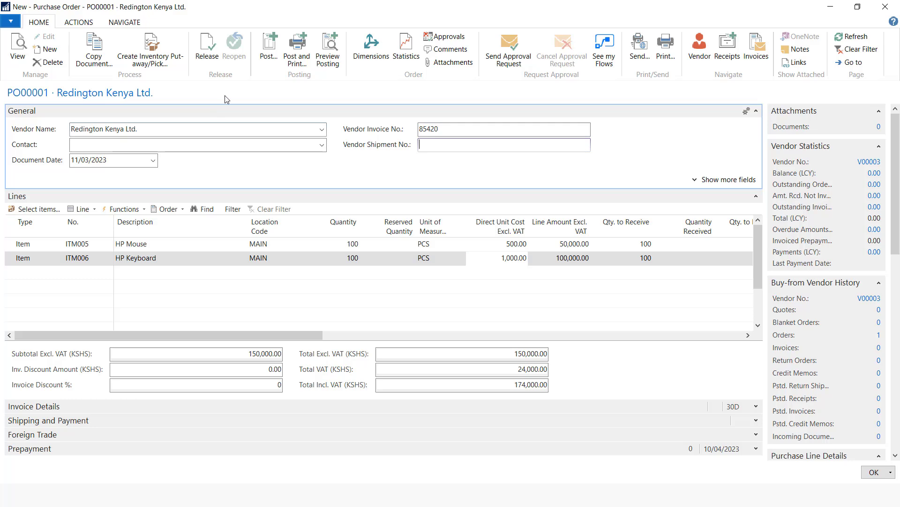
pyautogui.click(274, 56)
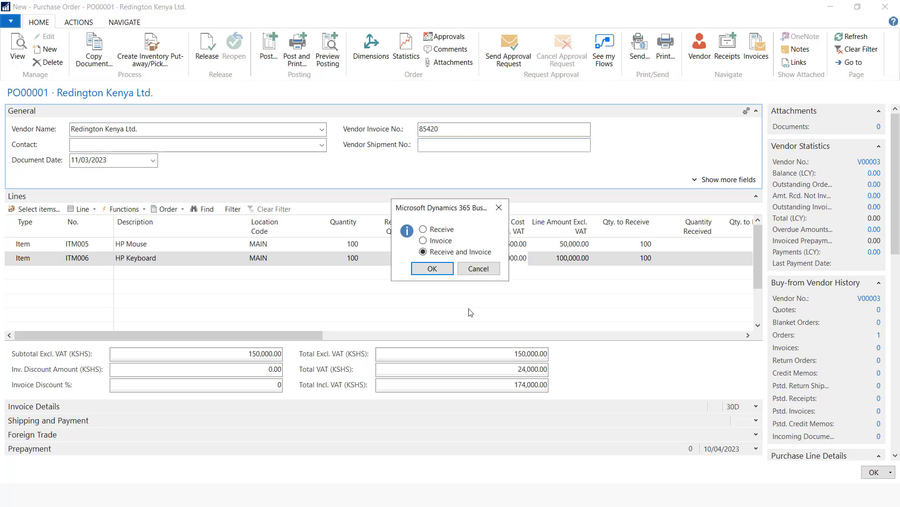
pyautogui.click(433, 271)
pyautogui.click(496, 270)
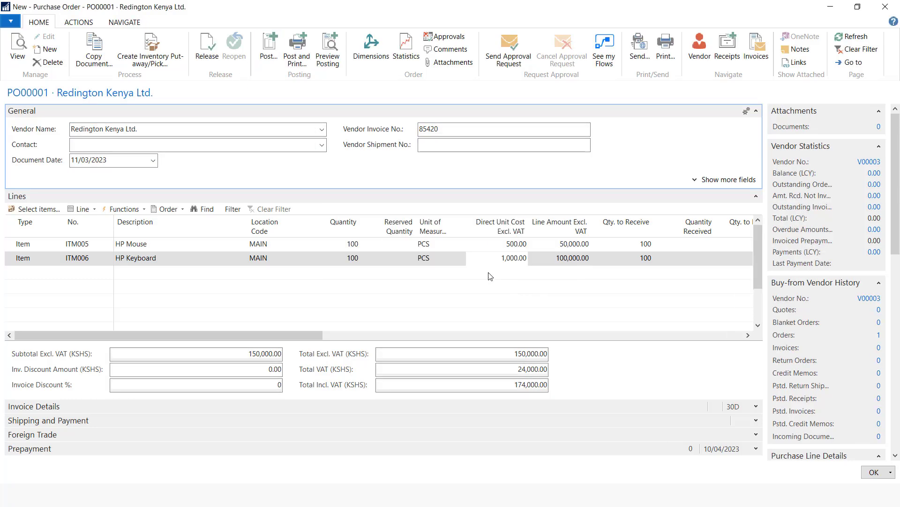
pyautogui.press('Escape')
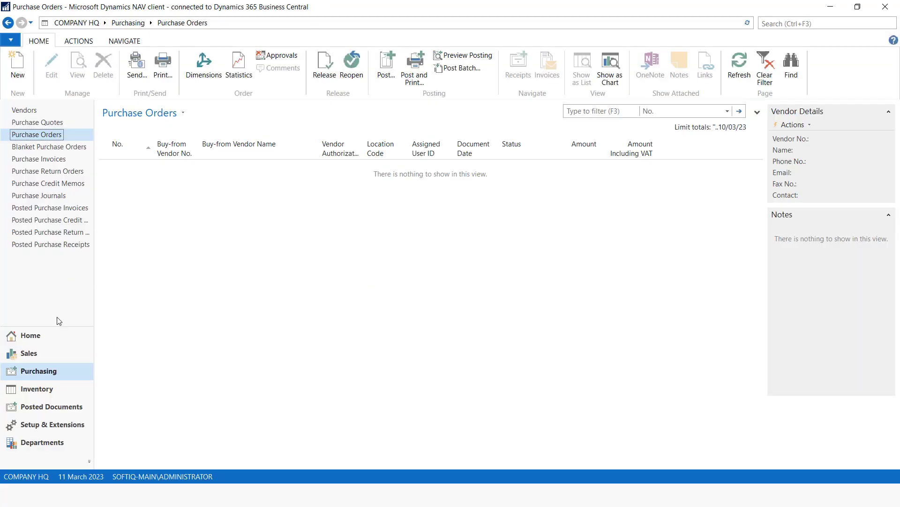
# - Check the updated inventory in the item list, and switch the working company to COMPANY A
pyautogui.click(47, 335)
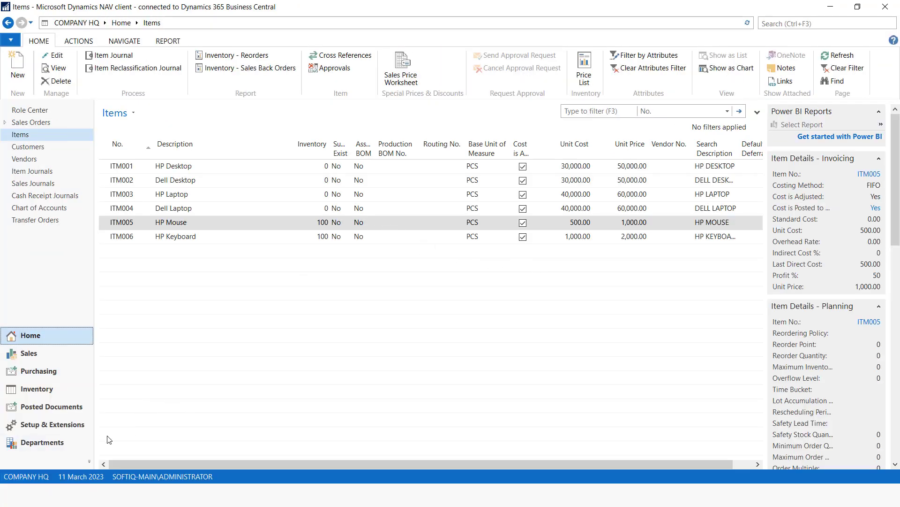
pyautogui.click(31, 476)
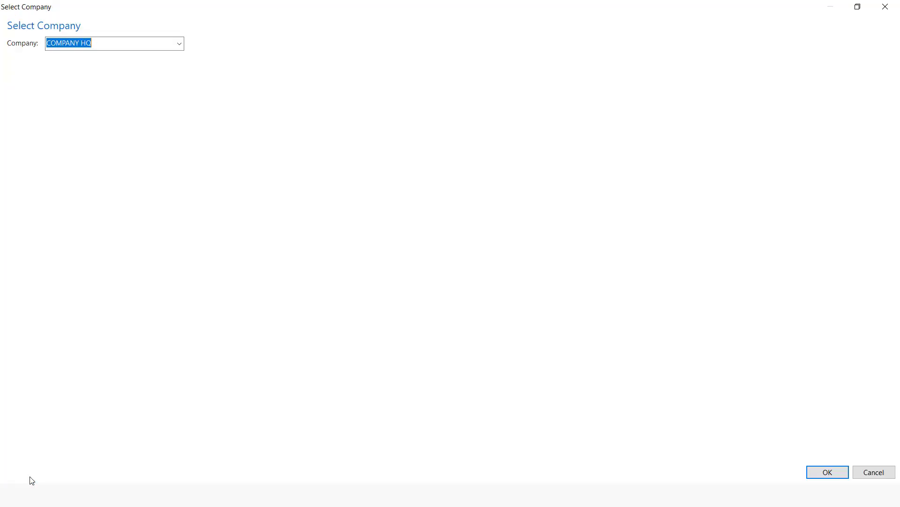
pyautogui.click(178, 44)
pyautogui.click(79, 57)
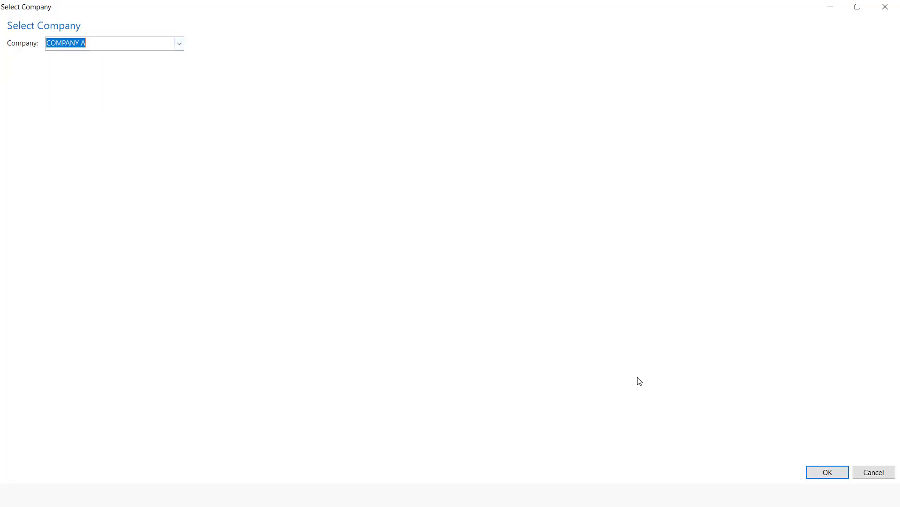
pyautogui.click(810, 475)
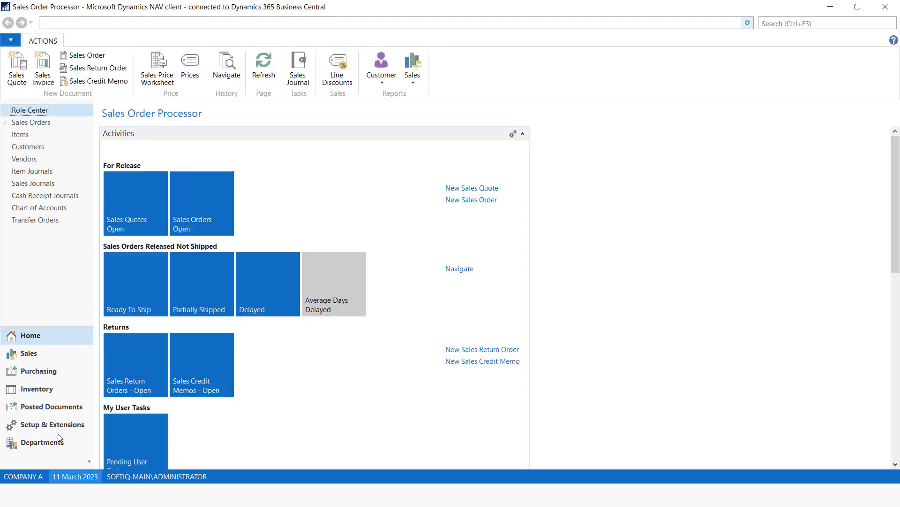
# - From vendor COMPANY HQ's card, set up the intercompany information with partner code COMPANY A and Auto. Send Transactions enabled
pyautogui.click(24, 159)
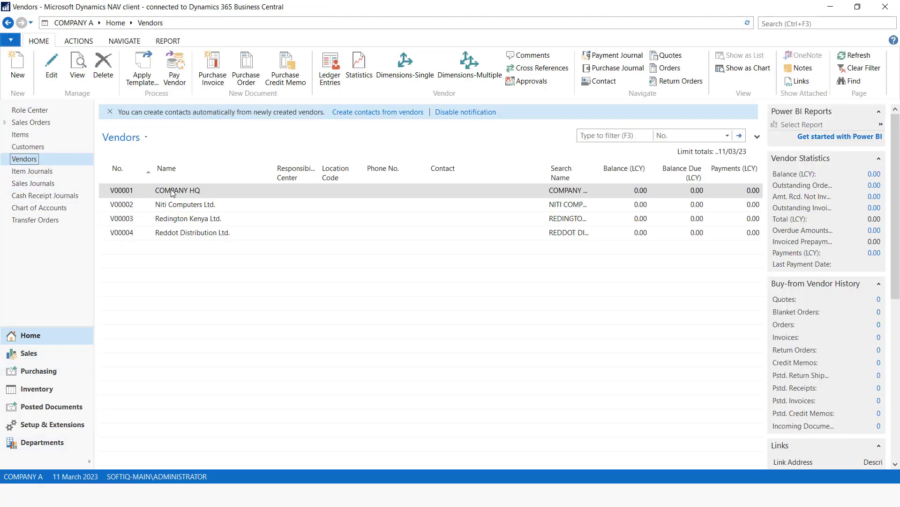
pyautogui.click(173, 193)
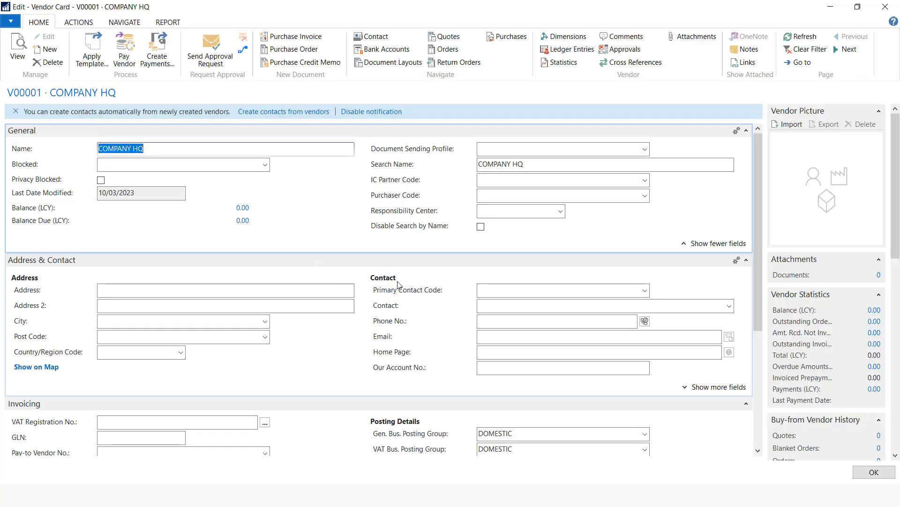
pyautogui.click(645, 181)
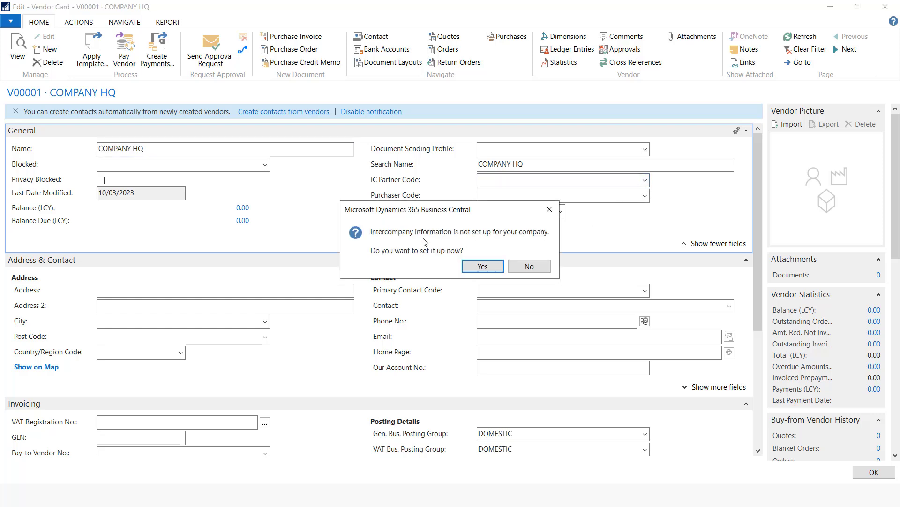
pyautogui.click(484, 266)
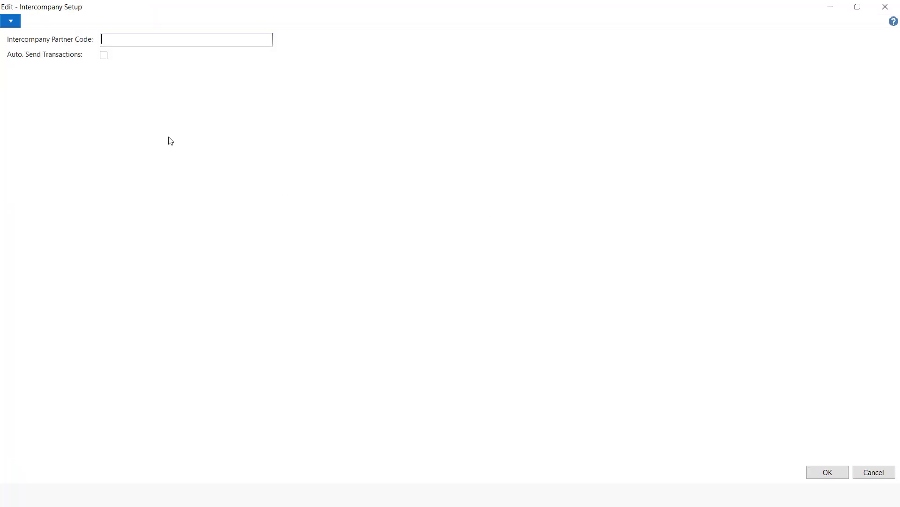
pyautogui.click(170, 39)
pyautogui.click(104, 55)
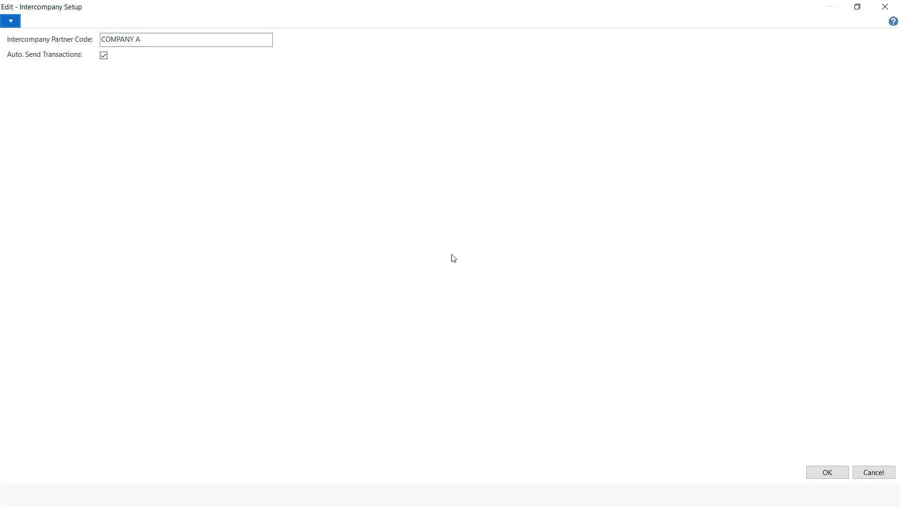
pyautogui.click(827, 472)
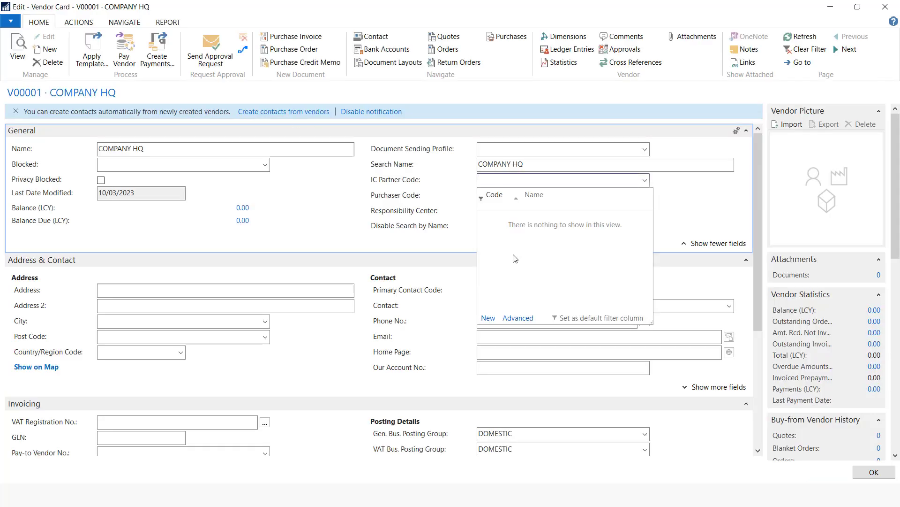
# - Create a new intercompany partner for the vendor with COMPANY HQ as both code and name
pyautogui.click(488, 319)
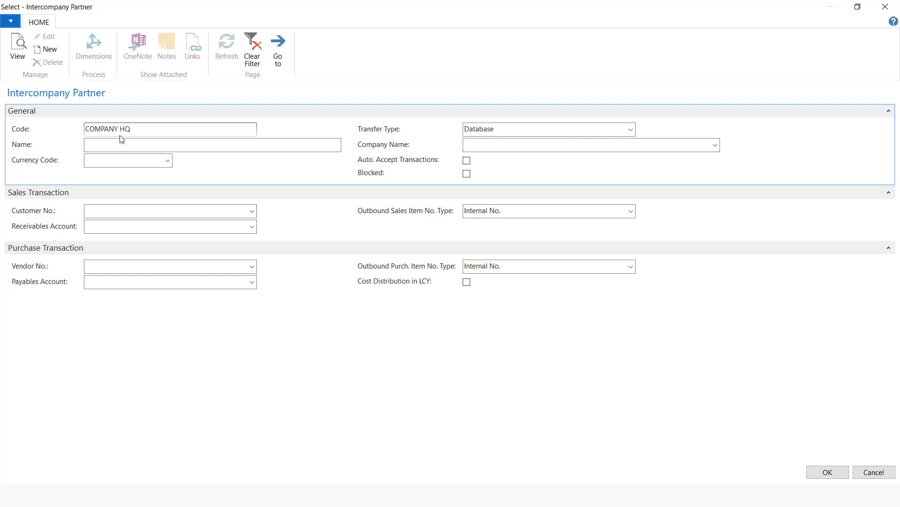
pyautogui.write('COMPANY HQ')
pyautogui.hotkey('ctrl', 'a')
pyautogui.hotkey('ctrl', 'c')
pyautogui.click(119, 146)
pyautogui.hotkey('ctrl', 'v')
# - Set the partner's company name to COMPANY HQ and enable Auto. Accept Transactions
pyautogui.click(714, 146)
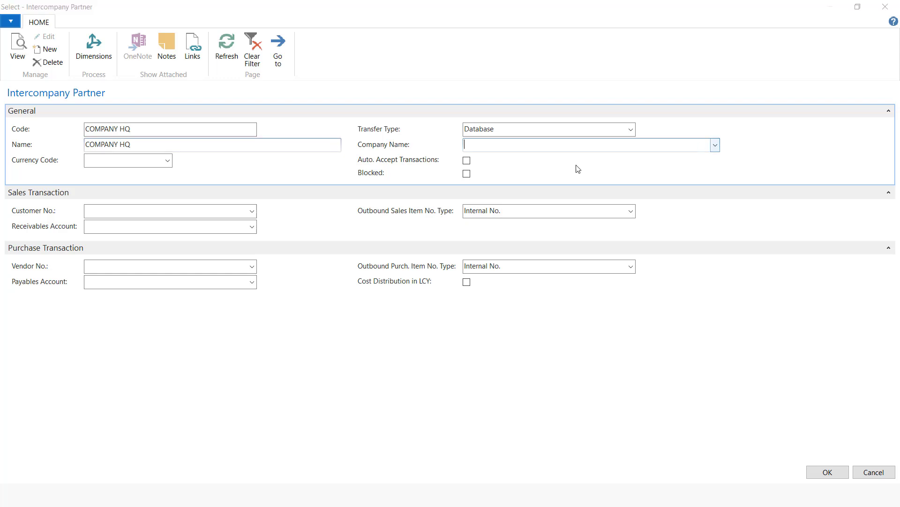
pyautogui.click(48, 192)
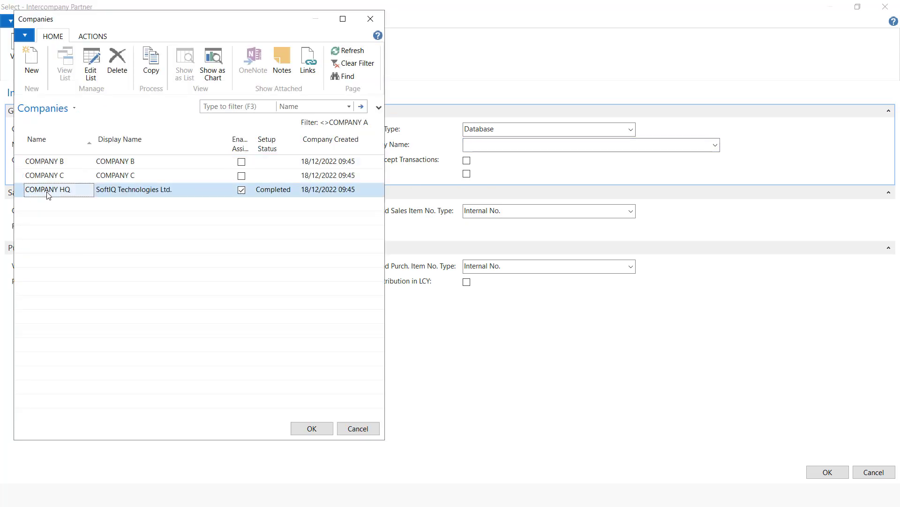
pyautogui.click(304, 427)
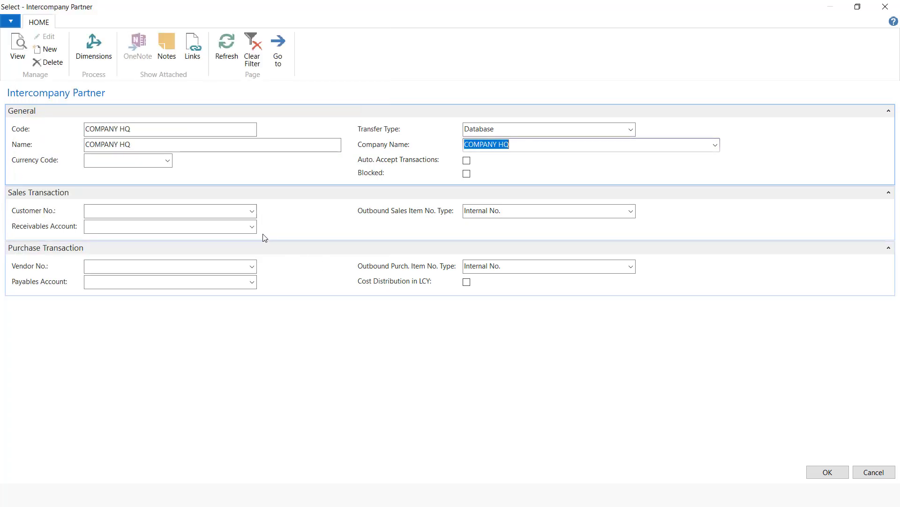
pyautogui.click(466, 161)
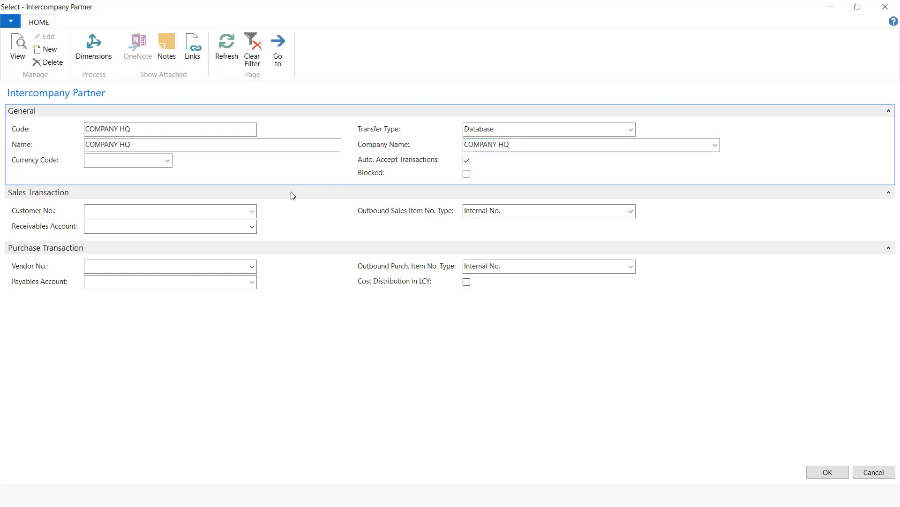
# - Assign vendor V00001 and payables account 50100 to the partner's purchase transactions, and save the partner and vendor cards
pyautogui.click(252, 267)
pyautogui.click(201, 302)
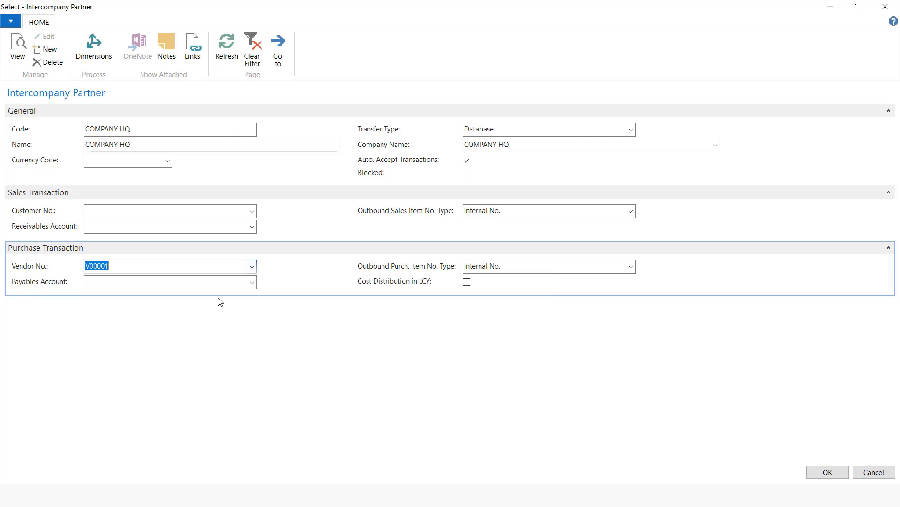
pyautogui.click(252, 282)
pyautogui.scroll(-3, 169, 378)
pyautogui.scroll(-7, 169, 378)
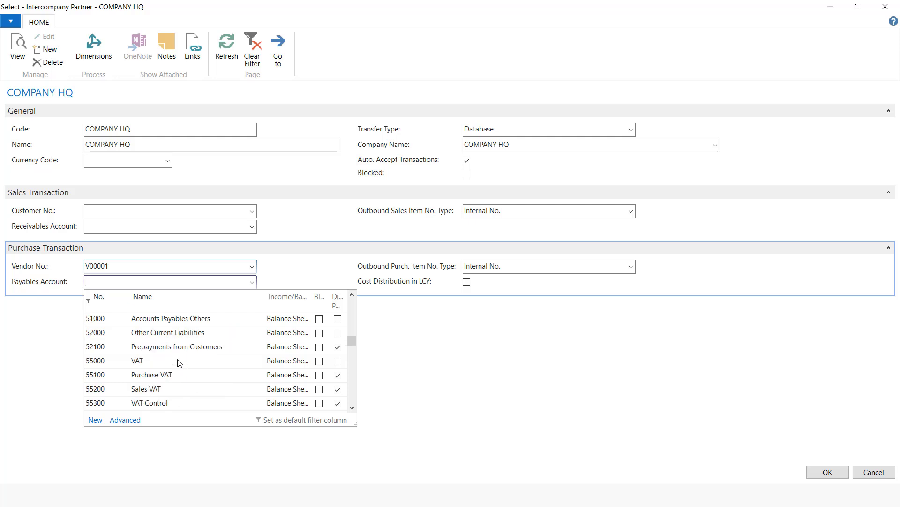
pyautogui.scroll(1, 183, 353)
pyautogui.click(199, 348)
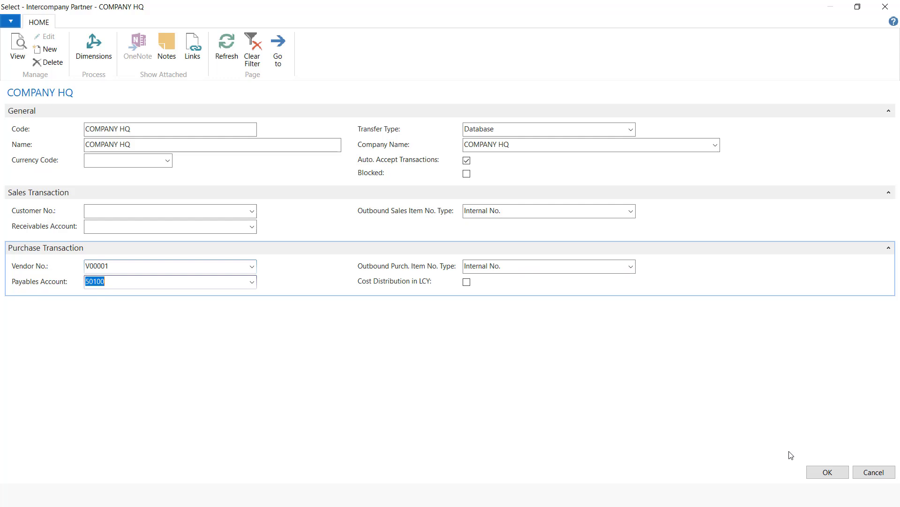
pyautogui.click(827, 471)
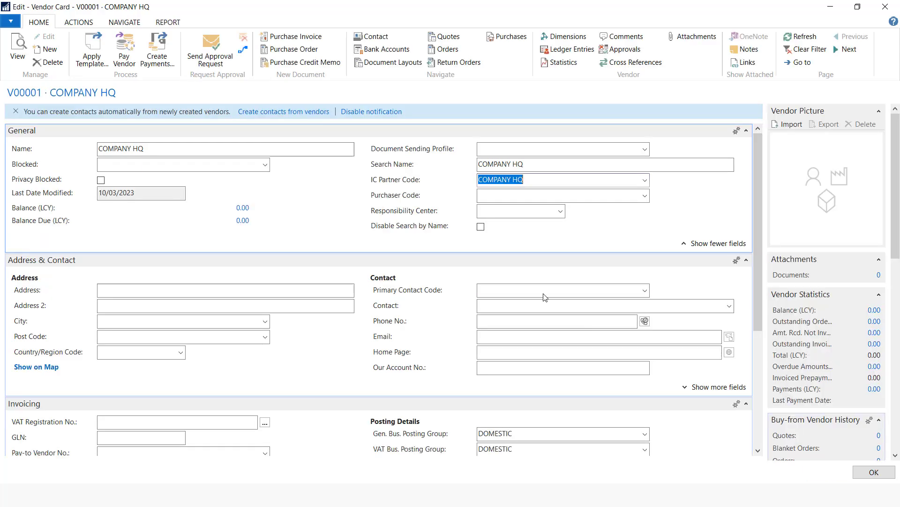
pyautogui.click(874, 472)
# - Switch the working company from COMPANY A to COMPANY B
pyautogui.click(23, 477)
pyautogui.click(179, 44)
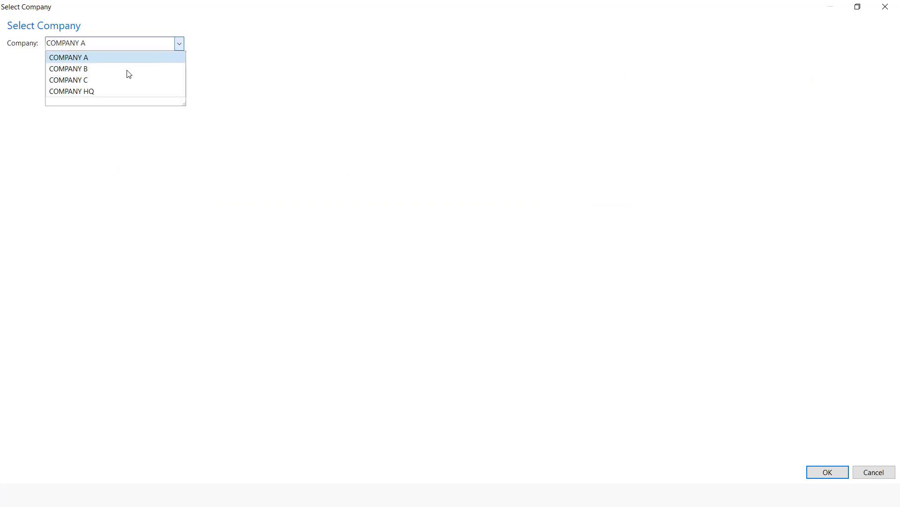
pyautogui.click(85, 70)
pyautogui.click(829, 473)
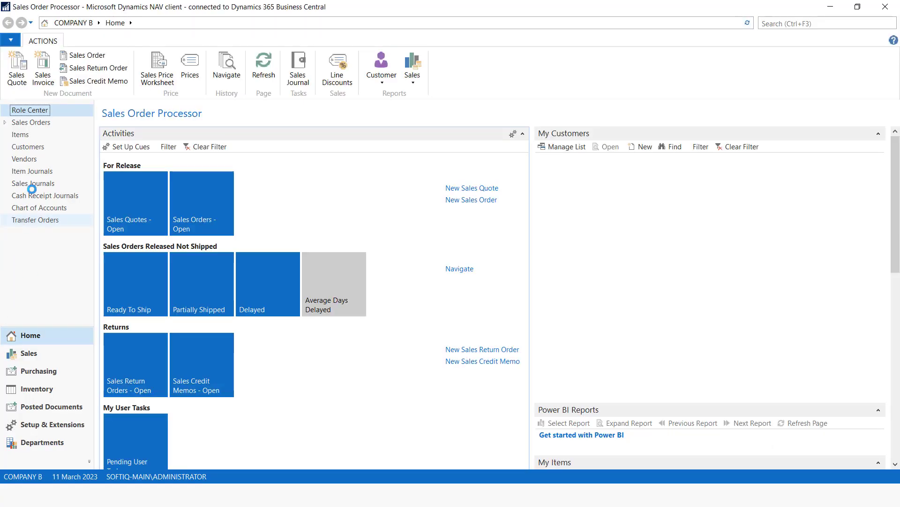
# - From vendor COMPANY HQ's card, set up the intercompany information with partner code COMPANY B and Auto. Send Transactions enabled
pyautogui.click(37, 160)
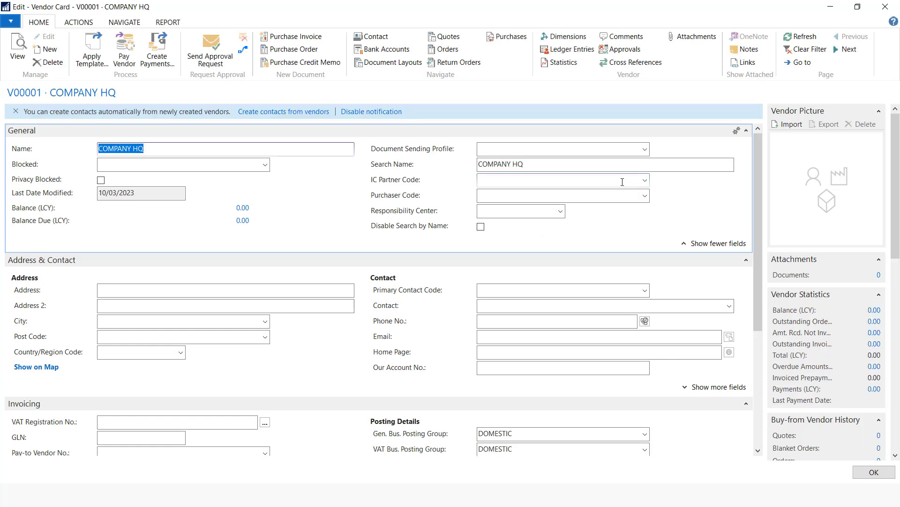
pyautogui.click(645, 181)
pyautogui.click(486, 266)
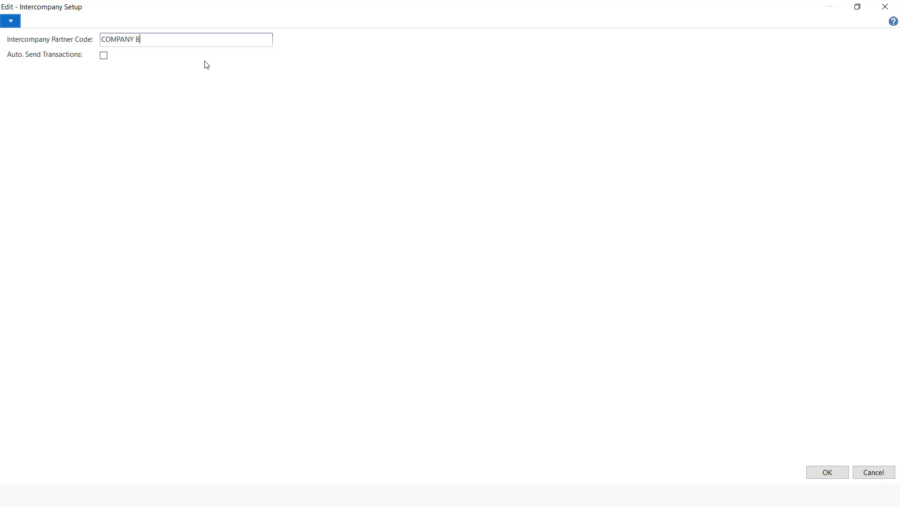
pyautogui.click(103, 56)
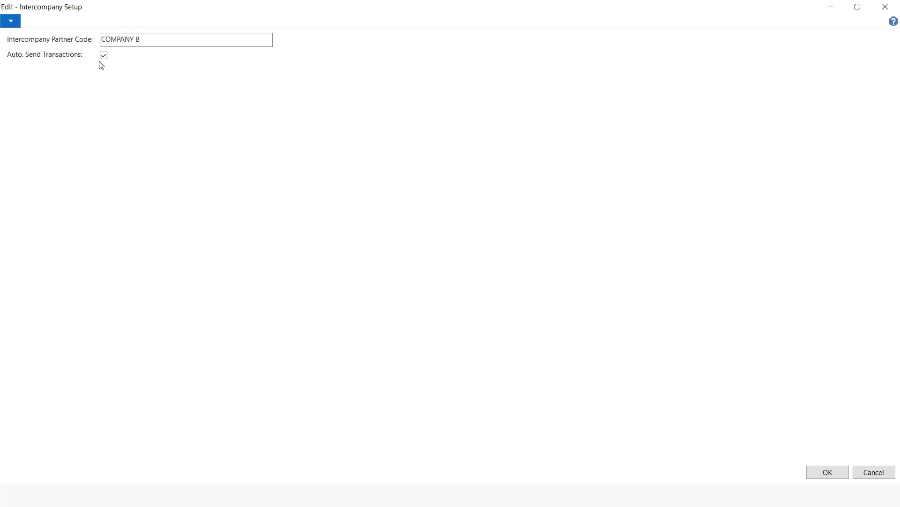
pyautogui.click(827, 471)
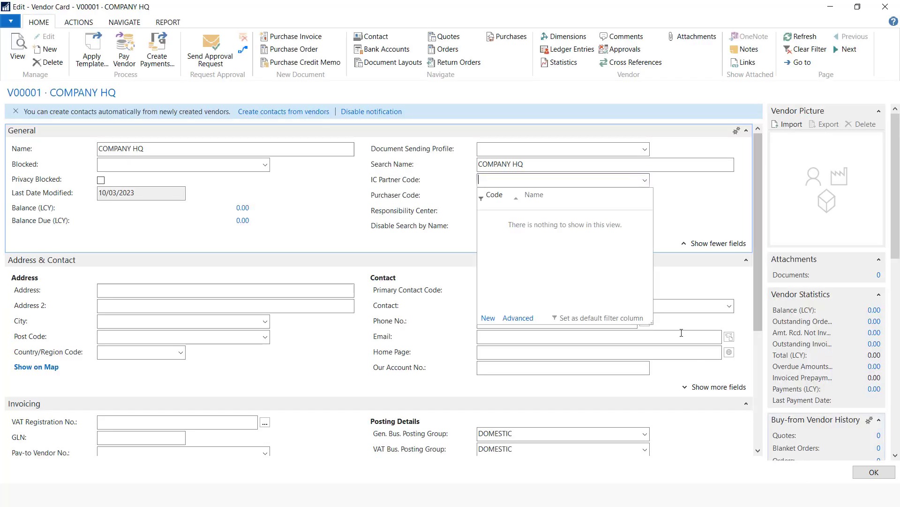
# - Create an intercompany partner with code and name COMPANY HQ, and set its company name to COMPANY HQ
pyautogui.click(484, 318)
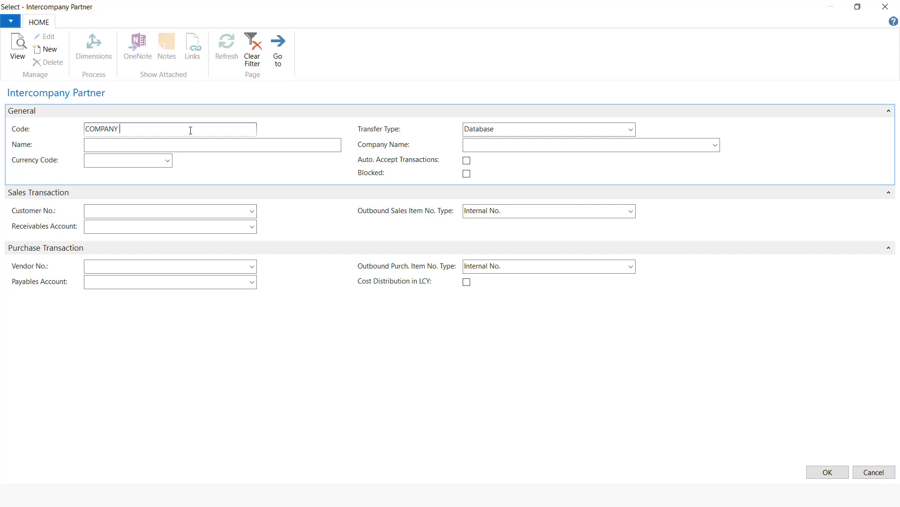
pyautogui.click(125, 143)
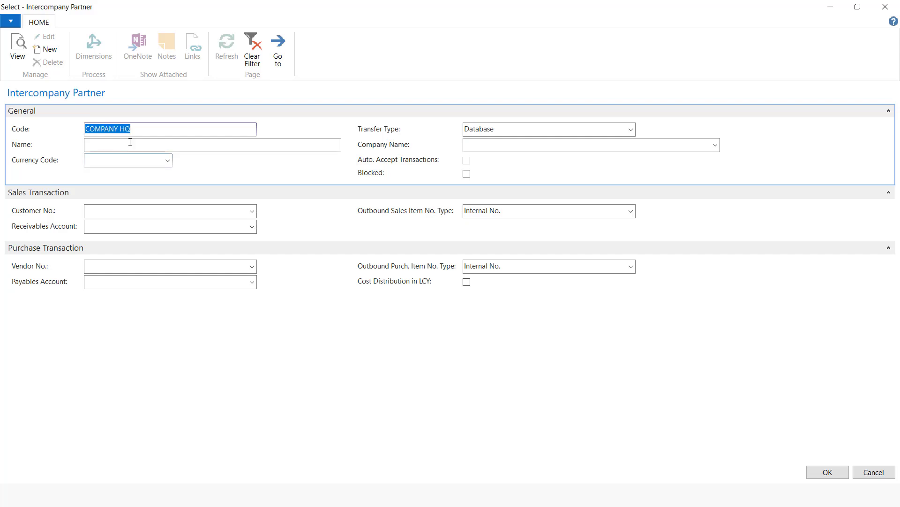
pyautogui.write('COMPANY HQ')
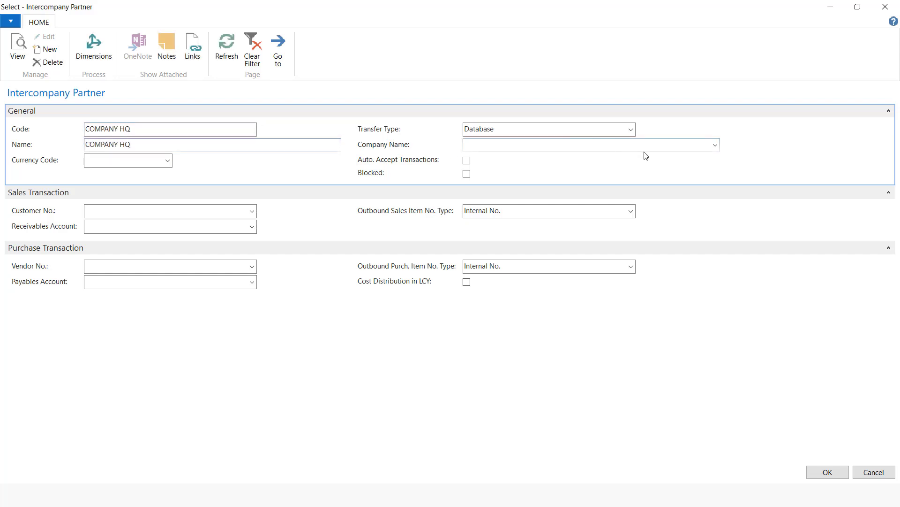
pyautogui.click(716, 146)
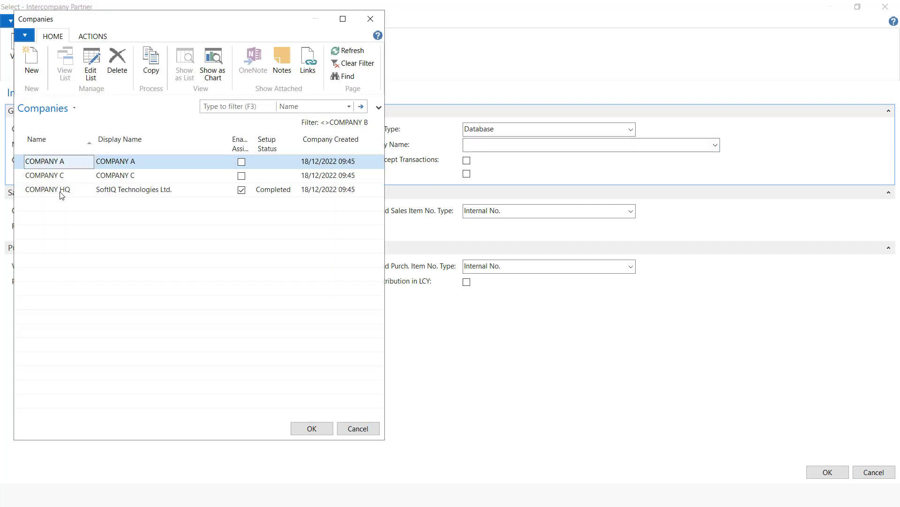
pyautogui.click(61, 191)
pyautogui.click(302, 428)
pyautogui.hotkey('ctrl', 'c')
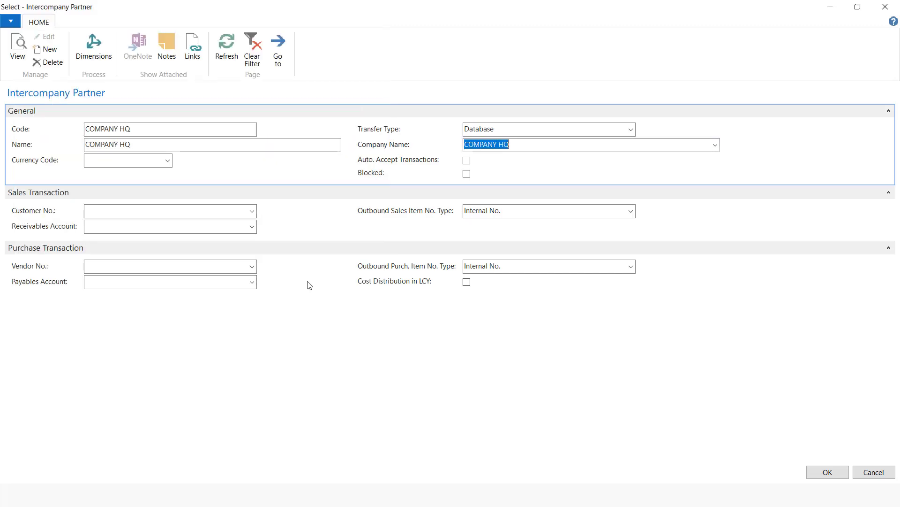
# - Assign vendor V00001 and payables account 50100 to the partner's purchase transactions
pyautogui.click(252, 266)
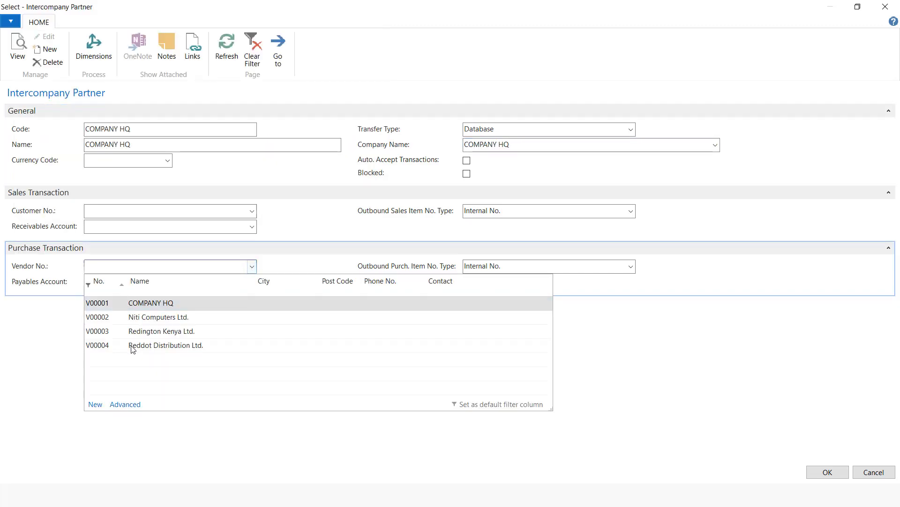
pyautogui.click(159, 300)
pyautogui.click(252, 282)
pyautogui.scroll(-2, 134, 369)
pyautogui.scroll(2, 136, 367)
pyautogui.scroll(-6, 137, 366)
pyautogui.scroll(-2, 139, 364)
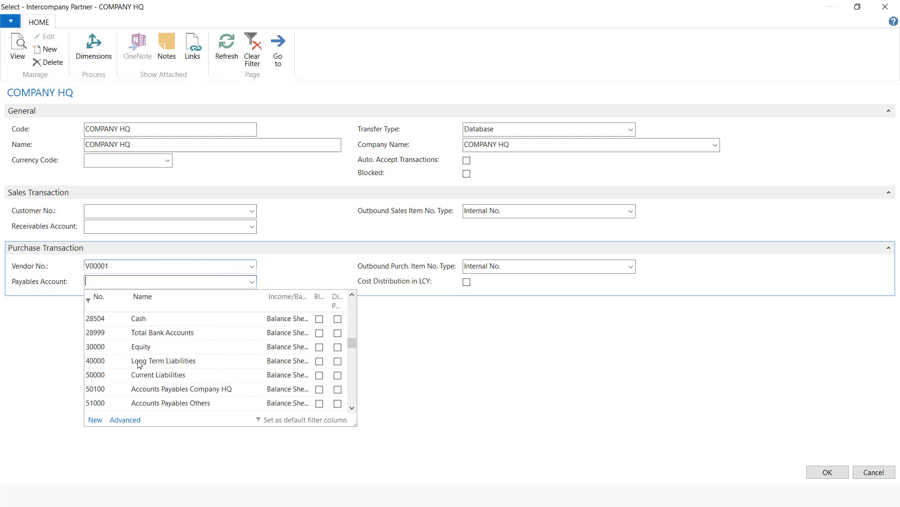
pyautogui.click(194, 388)
# - Enable Auto. Accept Transactions for the partner, and save the partner and vendor cards
pyautogui.click(467, 161)
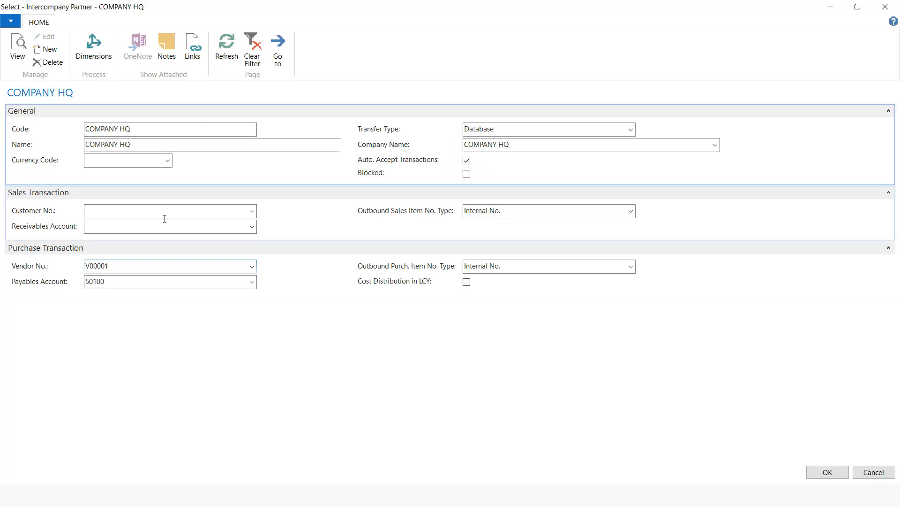
pyautogui.press('Return')
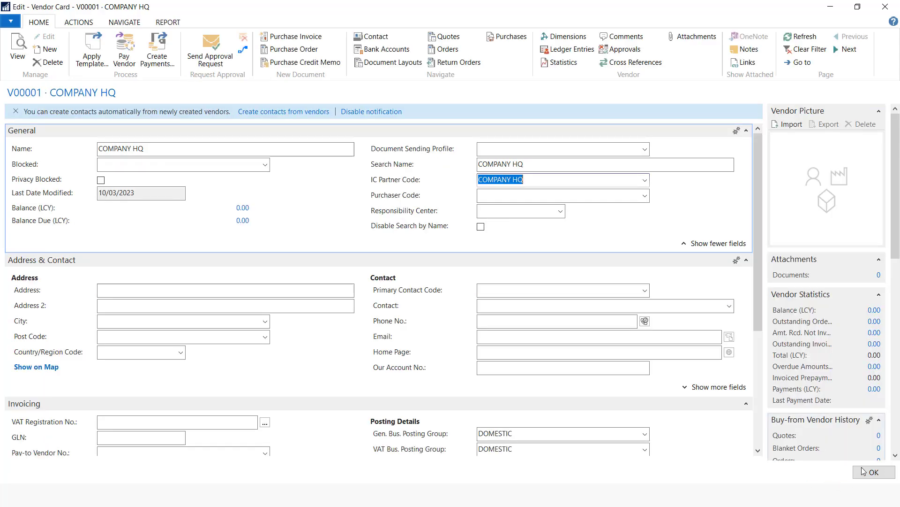
pyautogui.click(864, 471)
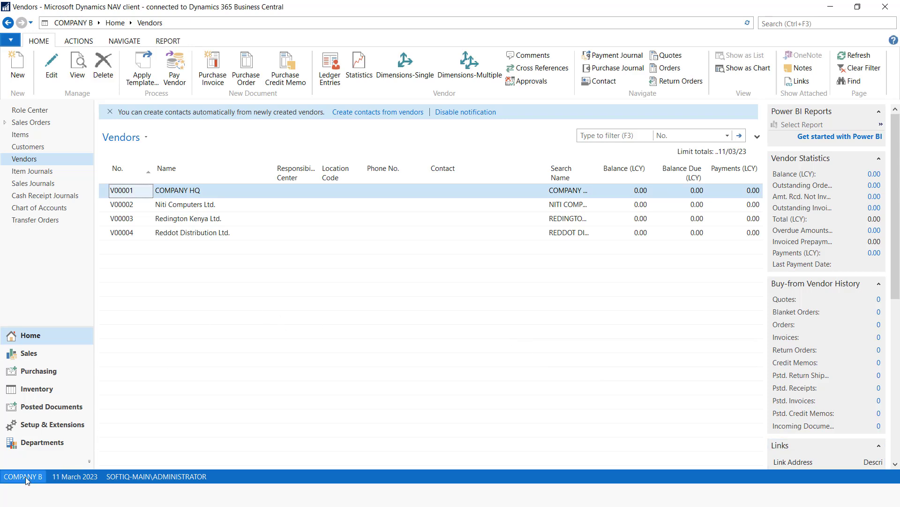
# - Switch the working company from COMPANY B to COMPANY C
pyautogui.click(10, 476)
pyautogui.click(178, 43)
pyautogui.click(92, 80)
pyautogui.click(836, 475)
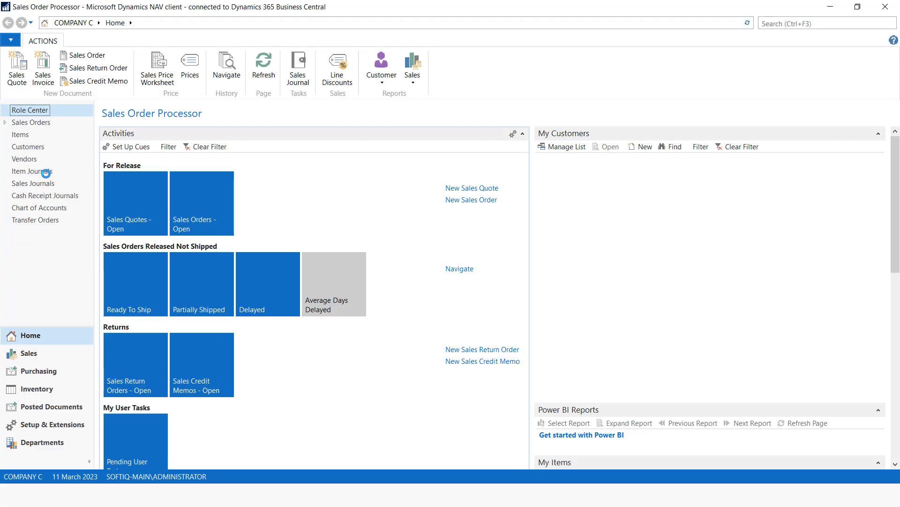
# - From vendor COMPANY HQ's card, set up the intercompany information with partner code COMPANY C and Auto. Send Transactions enabled
pyautogui.click(37, 159)
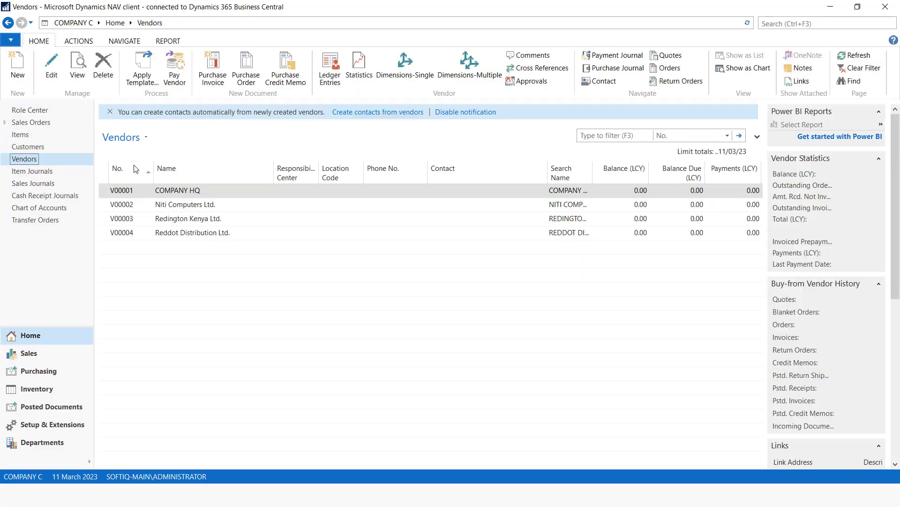
pyautogui.doubleClick(139, 190)
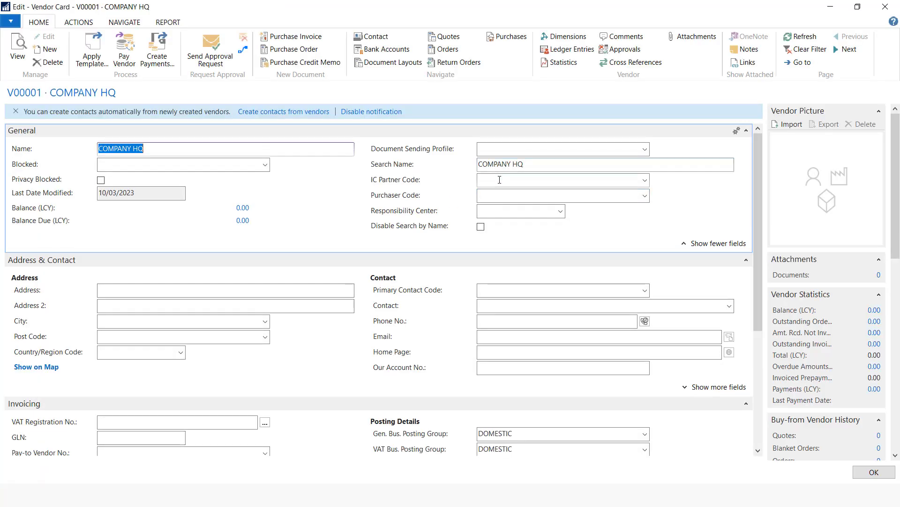
pyautogui.click(647, 184)
pyautogui.click(475, 268)
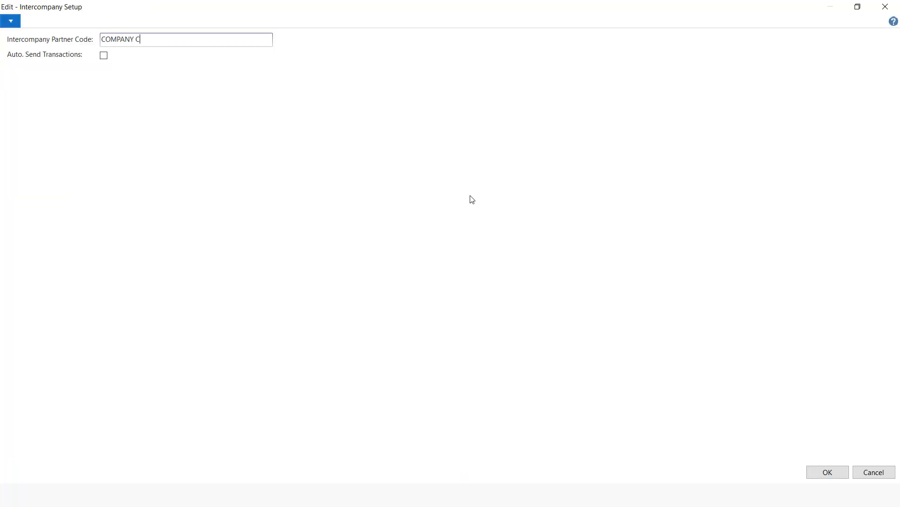
pyautogui.click(102, 56)
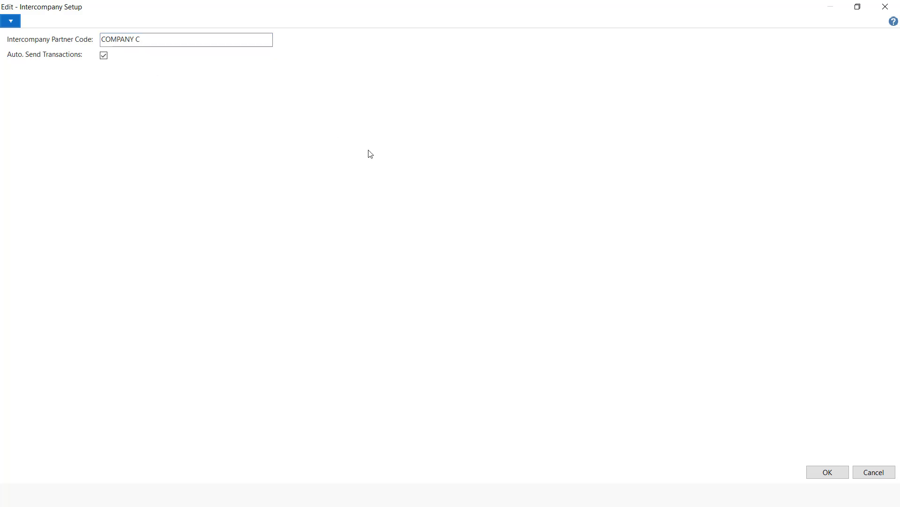
pyautogui.click(833, 472)
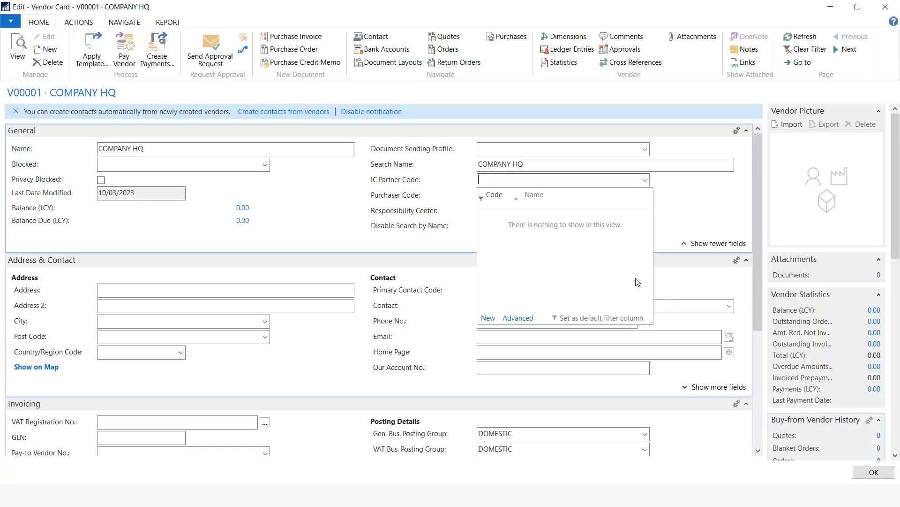
# - Create intercompany partner COMPANY HQ for the vendor, using COMPANY HQ as code, name and company name
pyautogui.click(486, 318)
pyautogui.write('COMPANY HQ')
pyautogui.click(175, 142)
pyautogui.hotkey('ctrl', 'v')
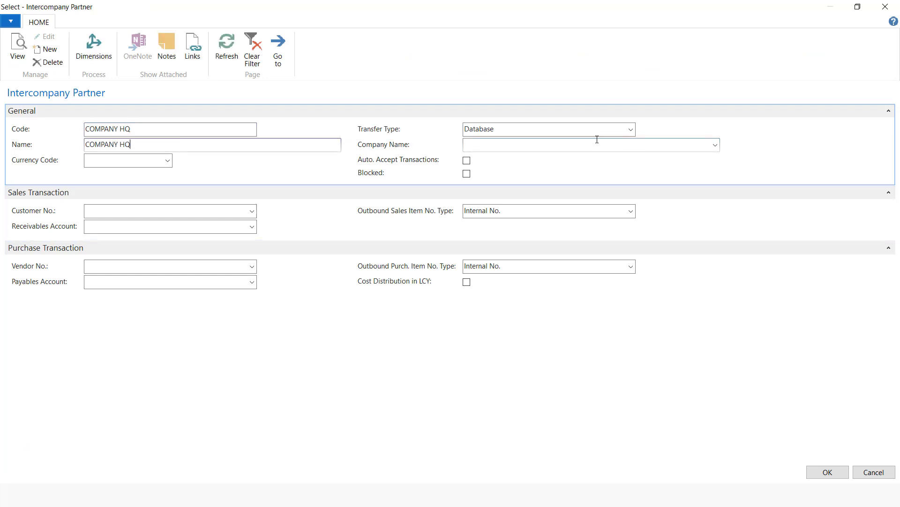
pyautogui.click(714, 145)
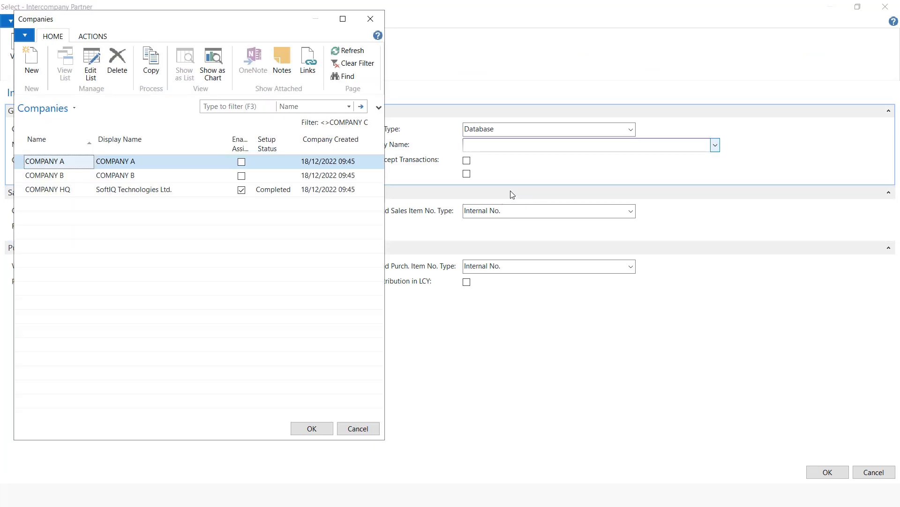
pyautogui.click(129, 190)
pyautogui.click(324, 431)
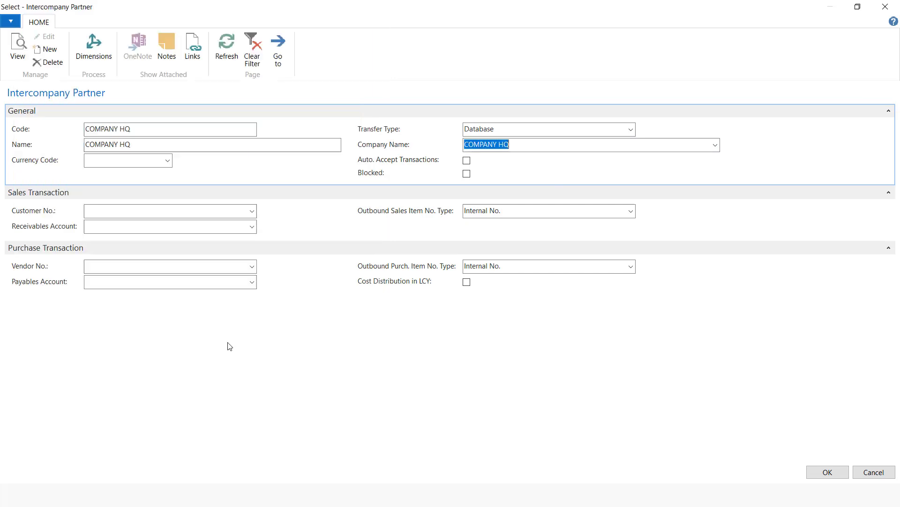
# - Set the partner's purchase transactions to vendor V00001 and payables account 50100, Accounts Payables Company HQ
pyautogui.click(252, 267)
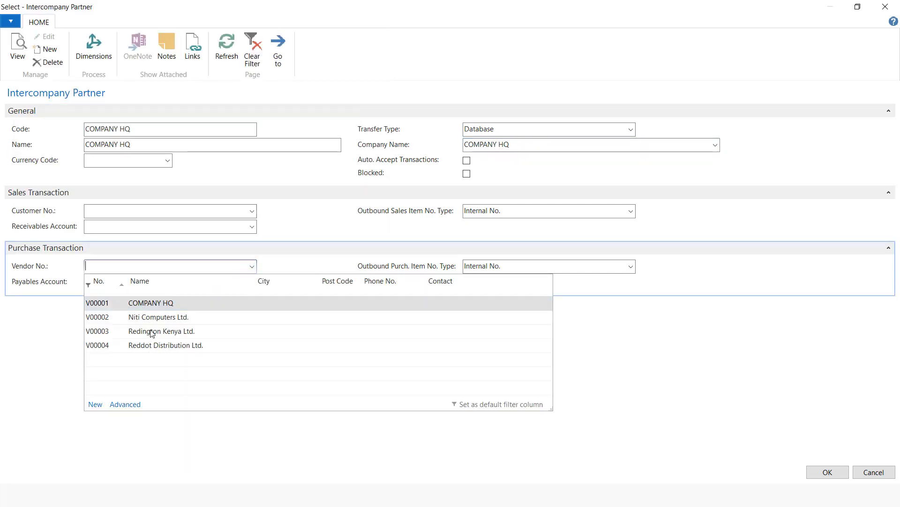
pyautogui.click(159, 310)
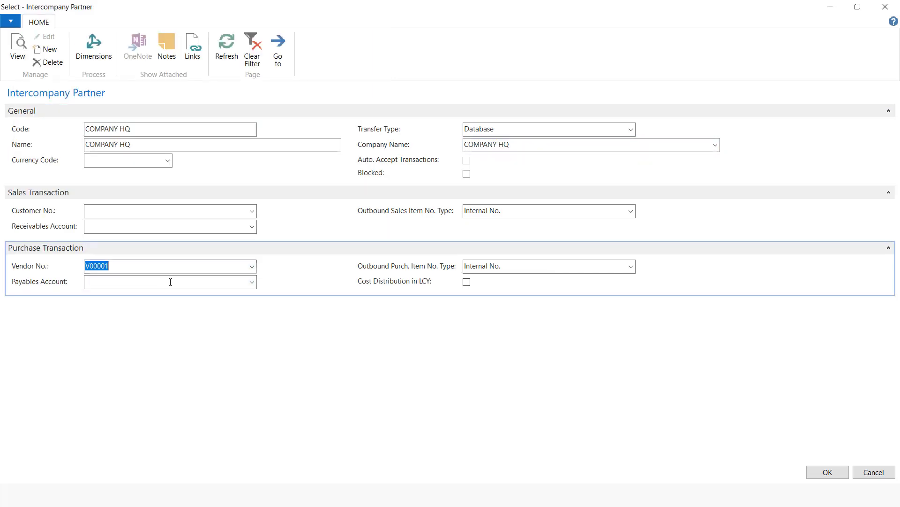
pyautogui.press('Tab')
pyautogui.click(252, 281)
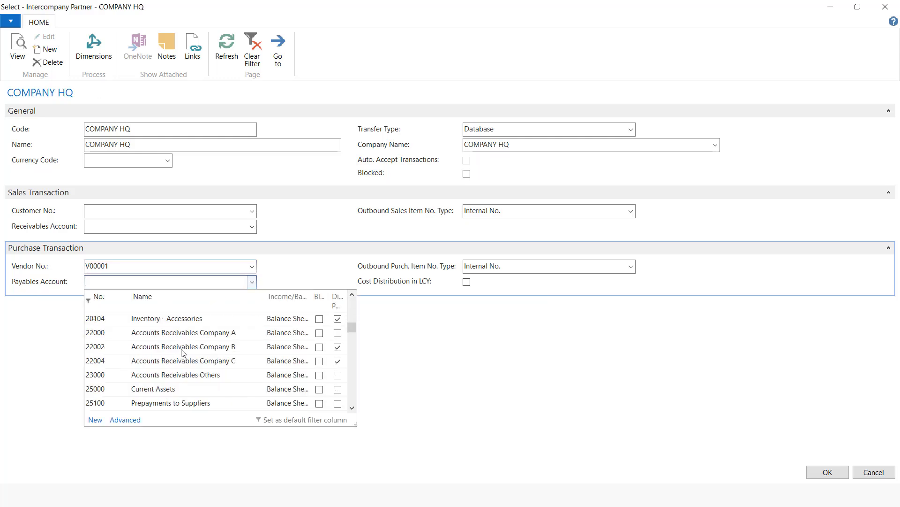
pyautogui.scroll(-3, 209, 374)
pyautogui.click(203, 390)
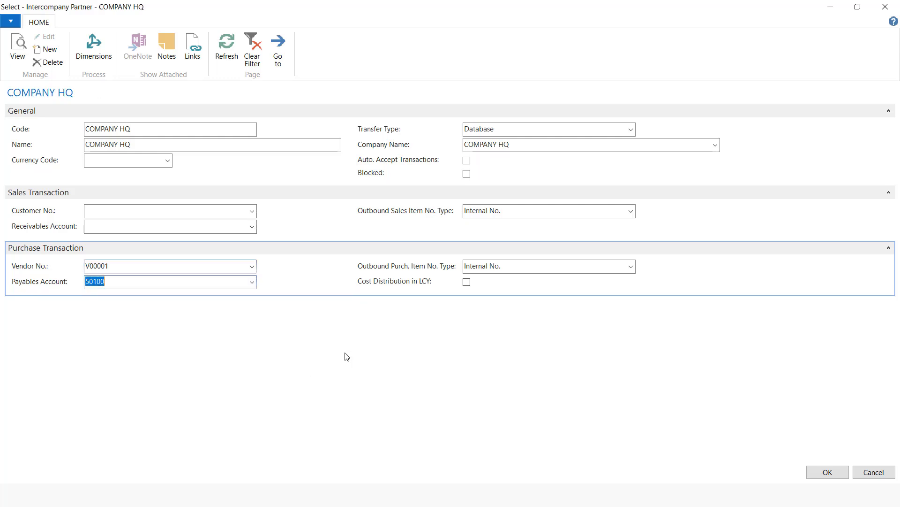
# - Turn on Auto. Accept Transactions for the partner, and save both the partner and the vendor card
pyautogui.click(467, 160)
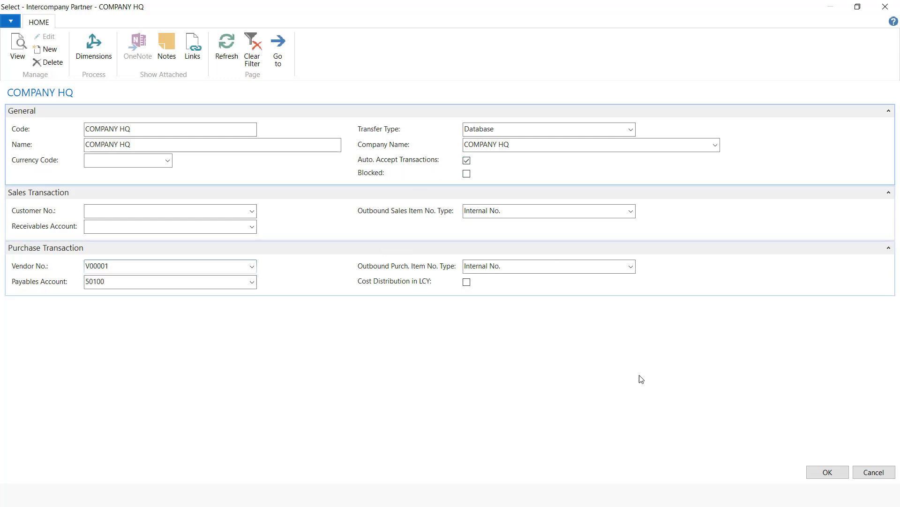
pyautogui.click(826, 470)
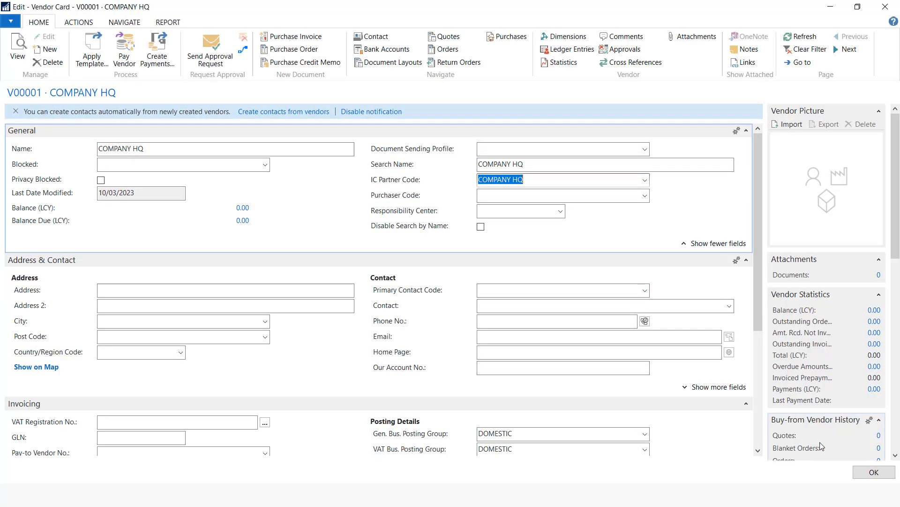
pyautogui.click(874, 472)
# - Switch the working company from COMPANY C to COMPANY A
pyautogui.click(23, 478)
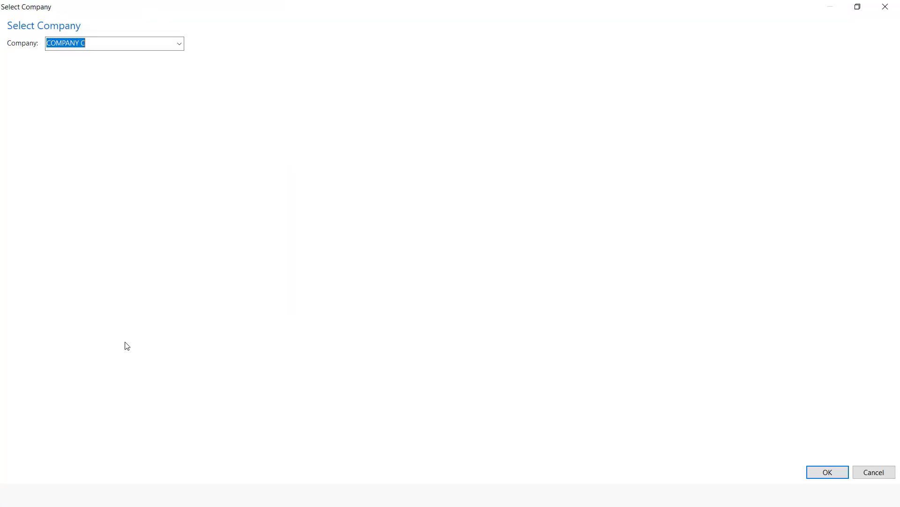
pyautogui.click(180, 43)
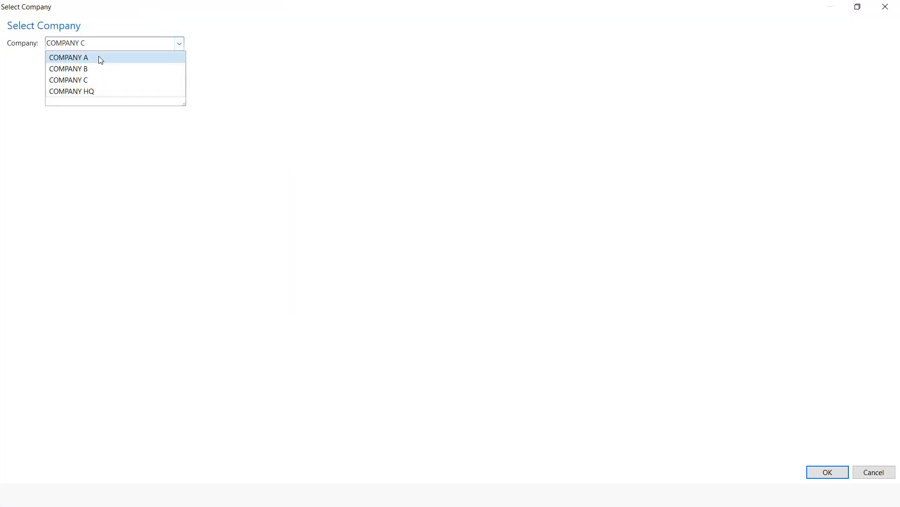
pyautogui.click(97, 56)
pyautogui.click(826, 472)
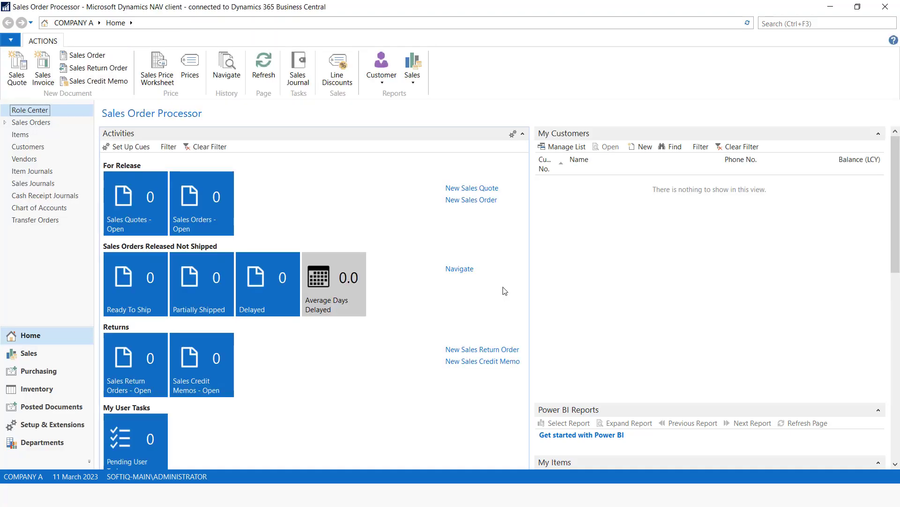
# - Create a new purchase order in COMPANY A for vendor COMPANY HQ
pyautogui.click(31, 372)
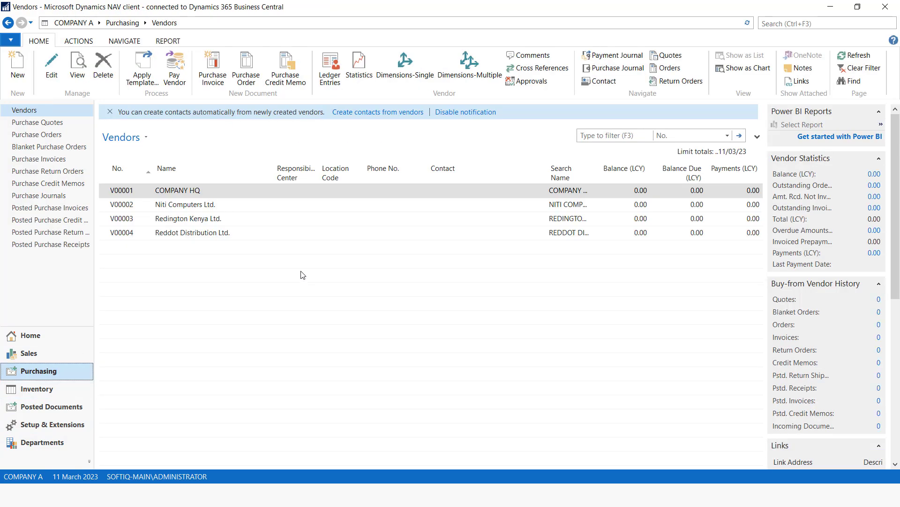
pyautogui.click(64, 135)
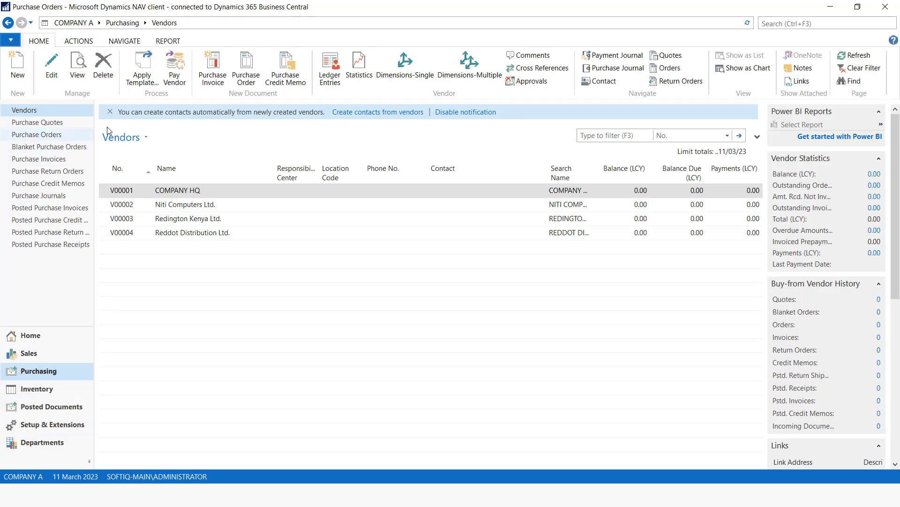
pyautogui.click(23, 70)
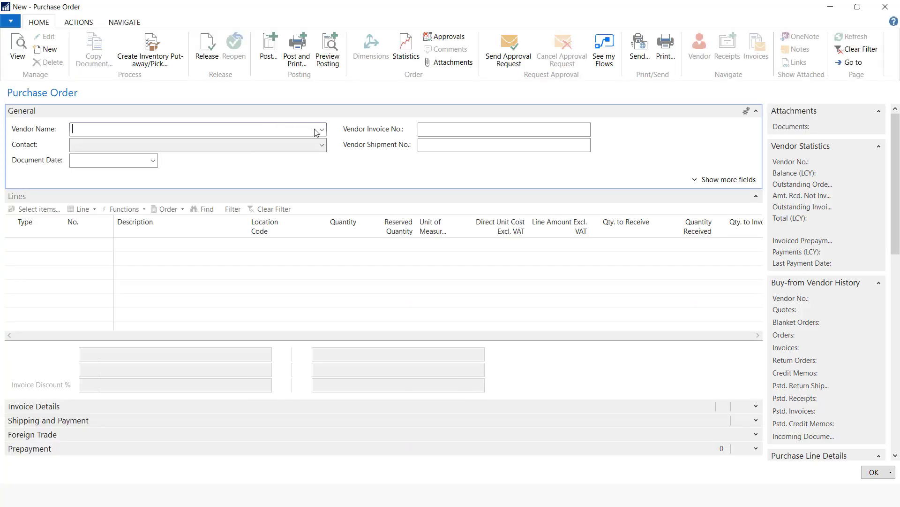
pyautogui.click(321, 129)
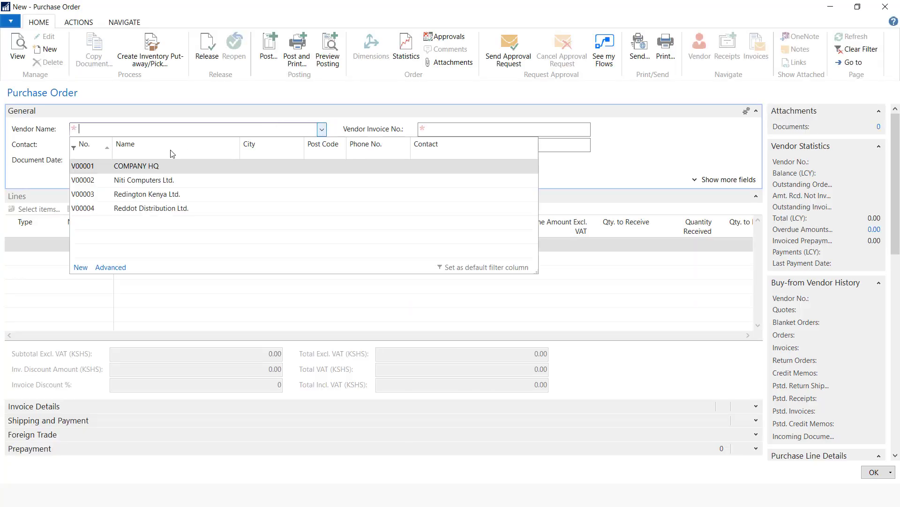
pyautogui.click(149, 167)
pyautogui.click(125, 157)
# - Add two item lines to the purchase order, for ITM005 (HP Mouse) and ITM006
pyautogui.click(20, 241)
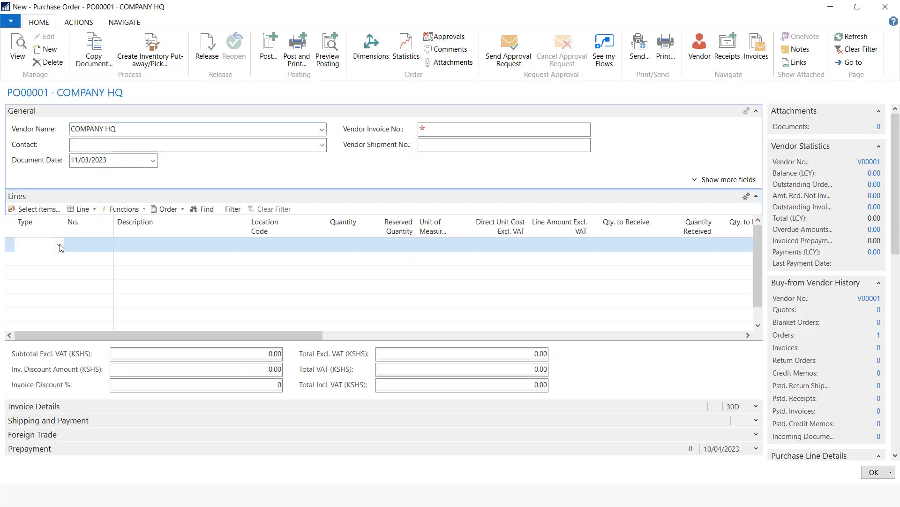
pyautogui.click(58, 244)
pyautogui.click(39, 280)
pyautogui.click(79, 243)
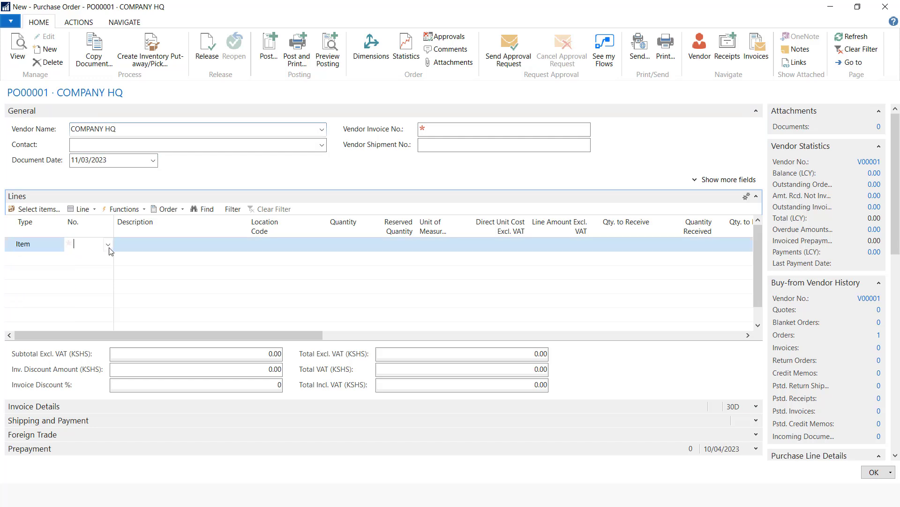
pyautogui.click(93, 335)
pyautogui.click(108, 259)
pyautogui.click(131, 365)
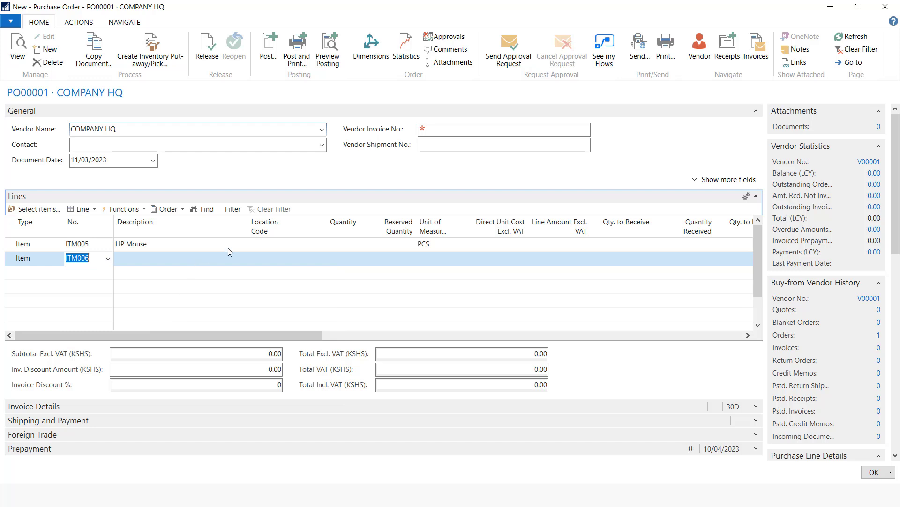
# - Set the location code to MAIN on both the HP Mouse and HP Keyboard purchase lines
pyautogui.click(277, 245)
pyautogui.click(291, 246)
pyautogui.click(276, 287)
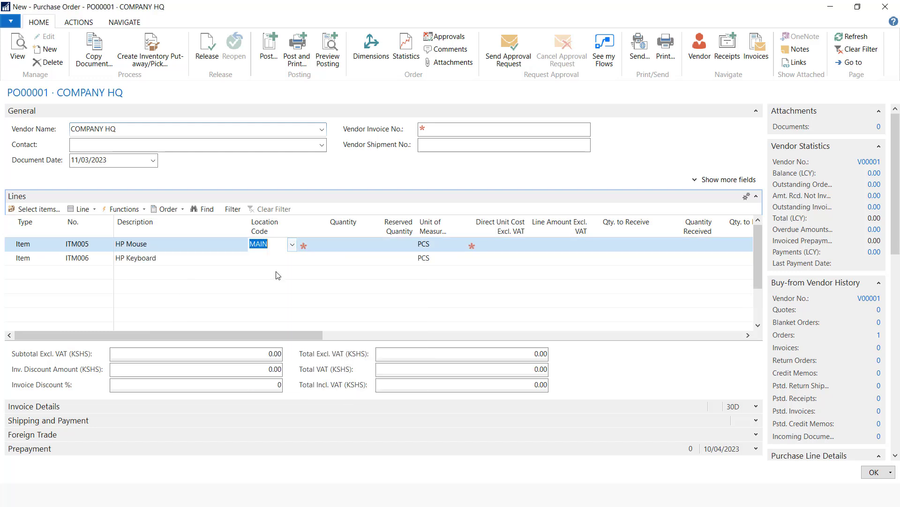
pyautogui.click(291, 259)
pyautogui.click(292, 260)
pyautogui.click(272, 296)
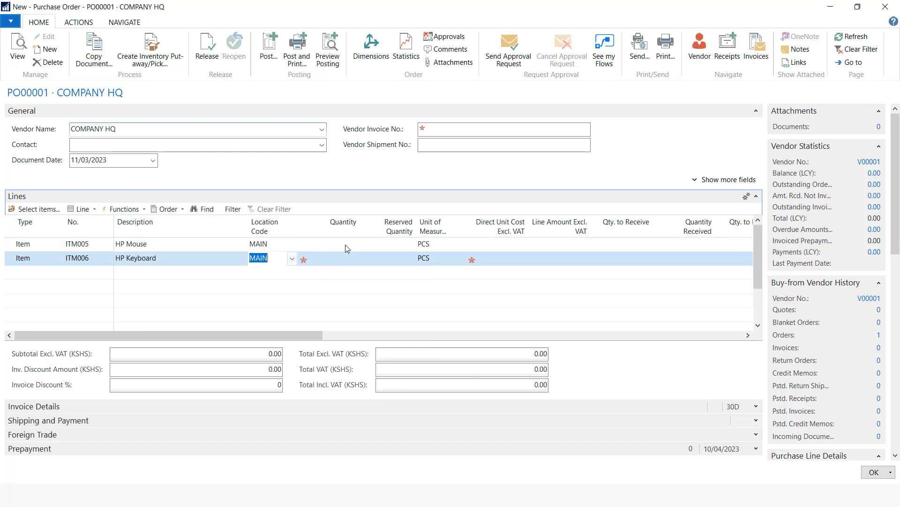
# - Set both line quantities to 10, with direct unit costs of 1,000 for the HP Mouse and 2,000 for the HP Keyboard
pyautogui.click(345, 245)
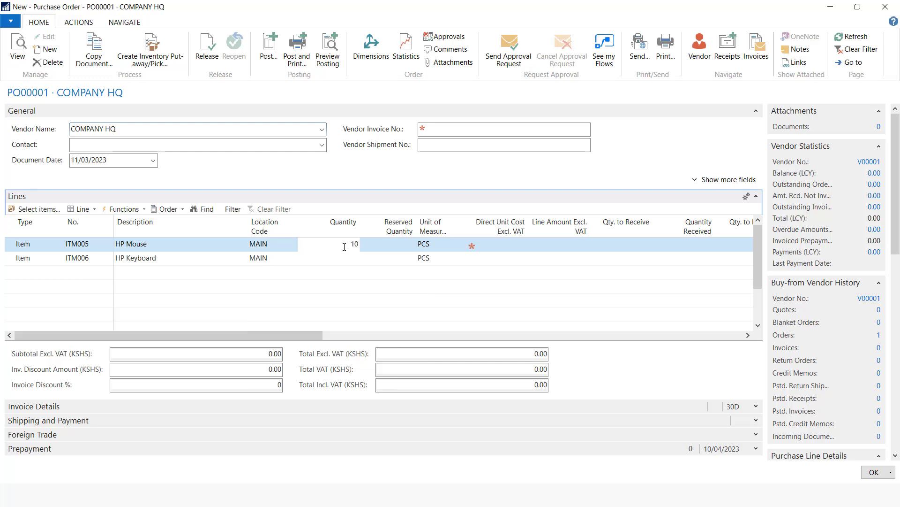
pyautogui.click(349, 261)
pyautogui.write('10')
pyautogui.click(514, 242)
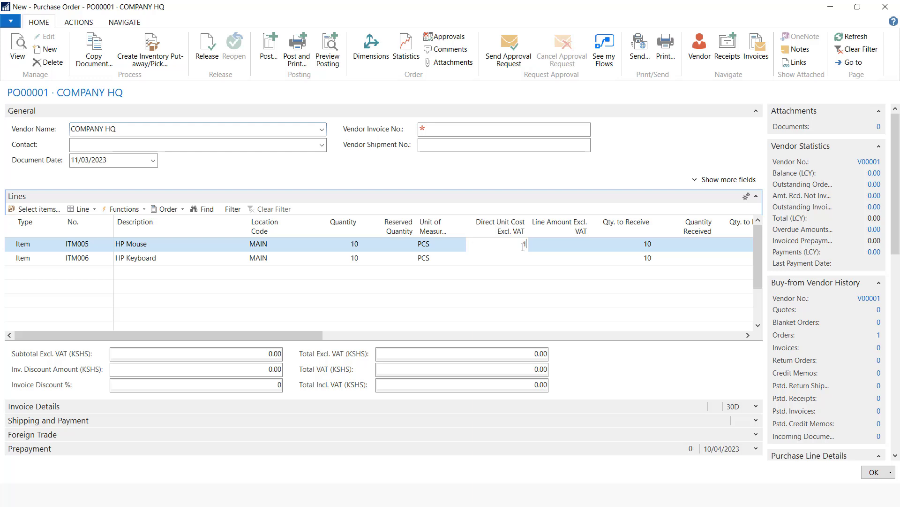
pyautogui.press('Down')
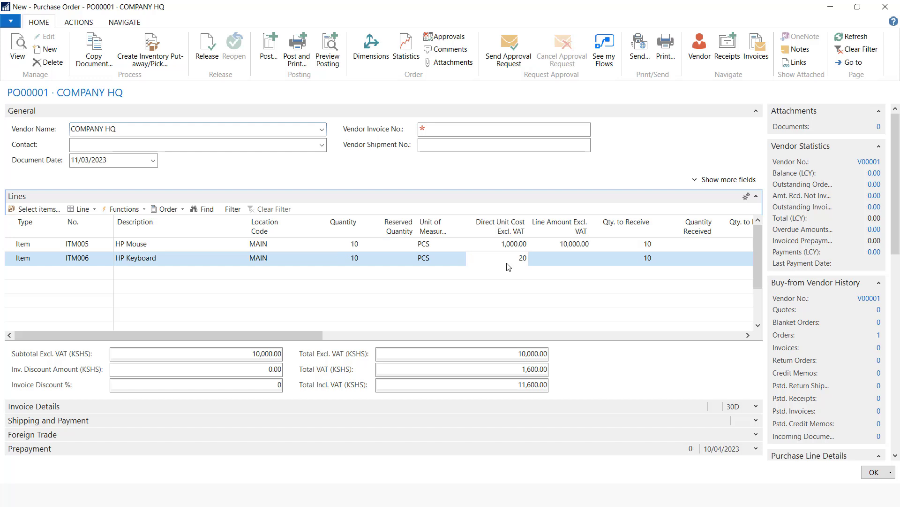
pyautogui.click(499, 146)
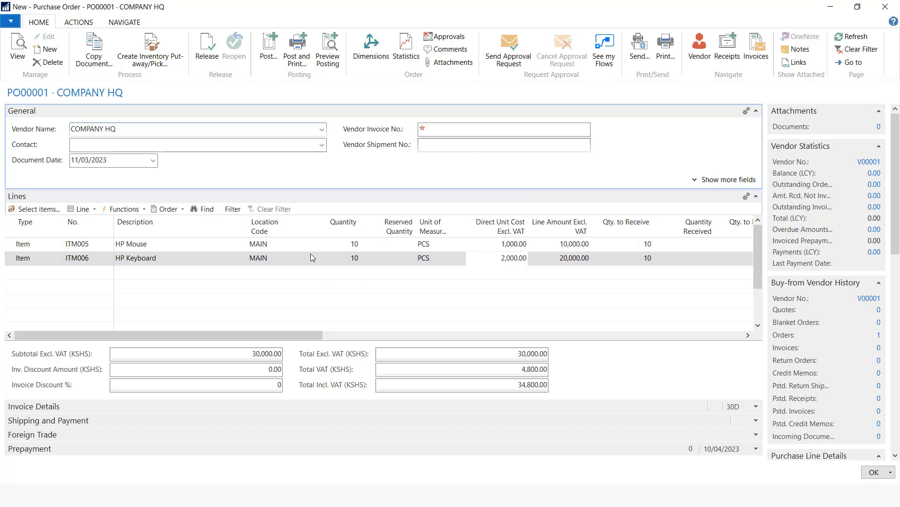
# - Send the intercompany purchase order to COMPANY HQ, check its status in the expanded General fields, and close the order
pyautogui.click(78, 22)
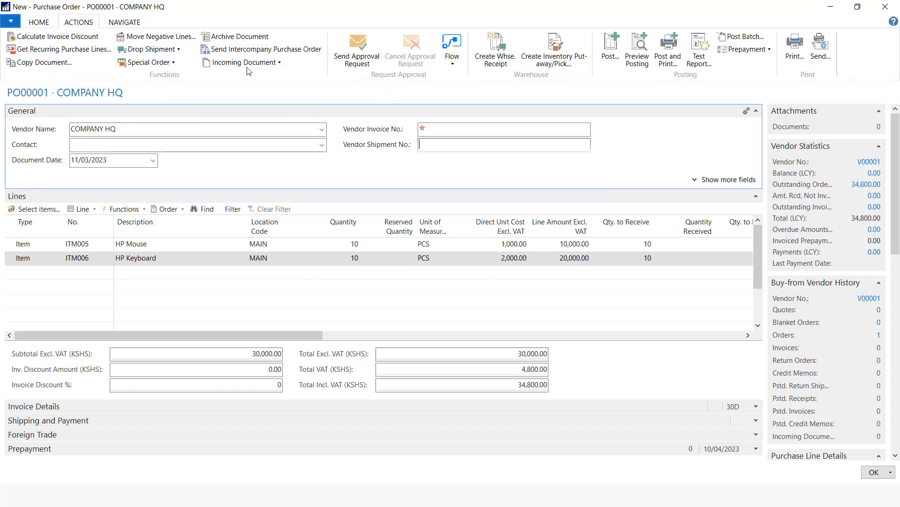
pyautogui.click(719, 180)
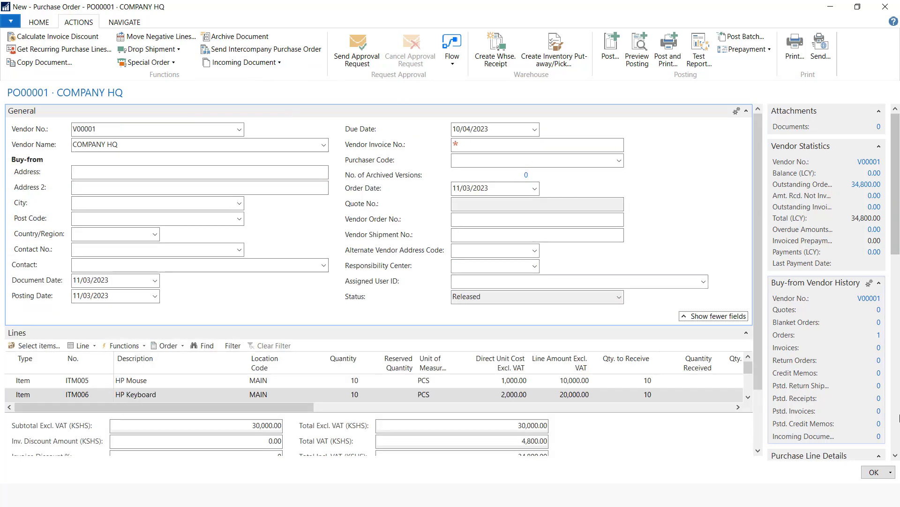
pyautogui.click(874, 472)
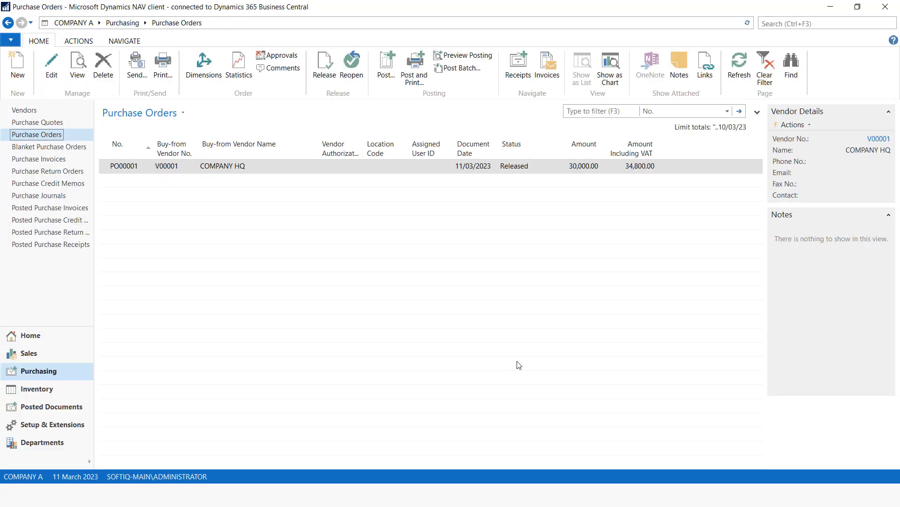
# - Switch the working company from COMPANY A to COMPANY HQ
pyautogui.click(20, 477)
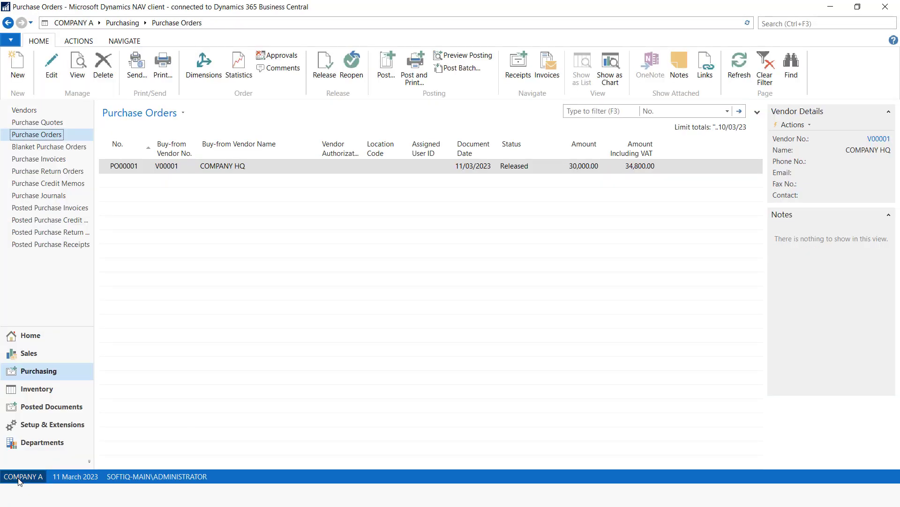
pyautogui.click(179, 44)
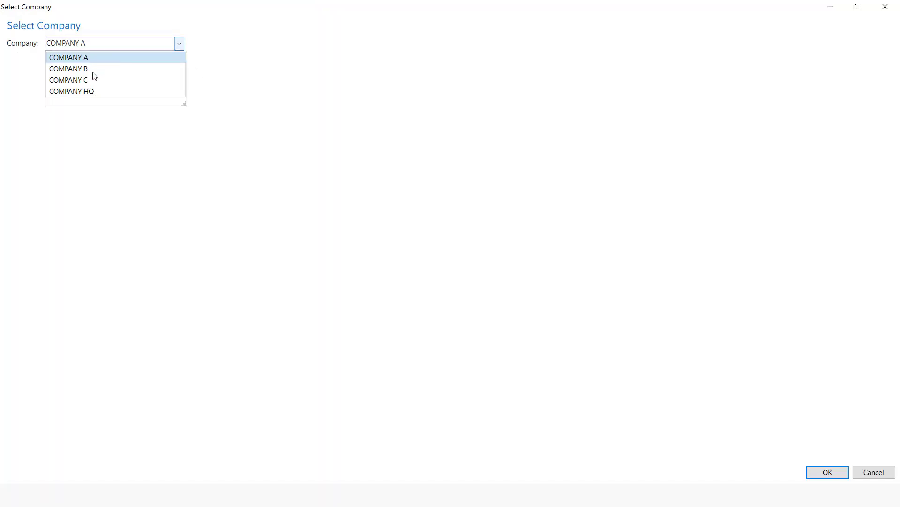
pyautogui.click(92, 91)
pyautogui.click(823, 468)
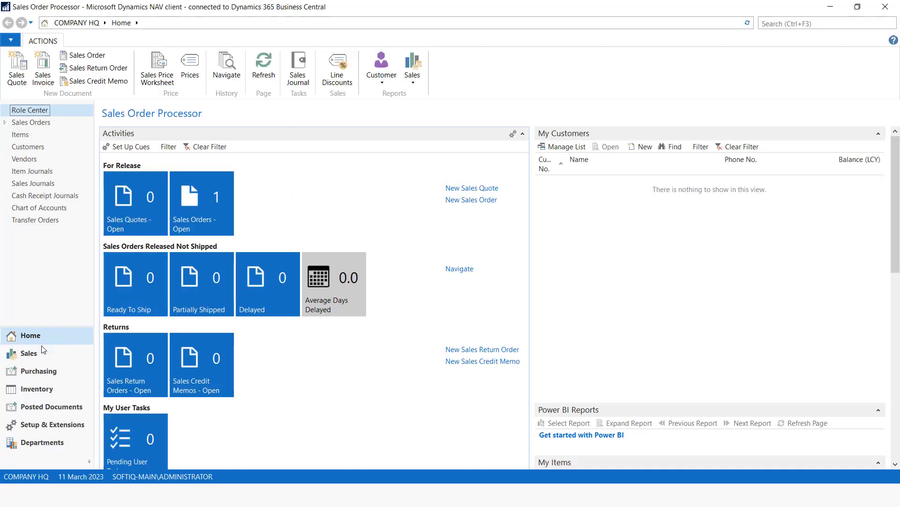
# - Open the COMPANY A sales order from the list of sales orders in COMPANY HQ
pyautogui.click(26, 355)
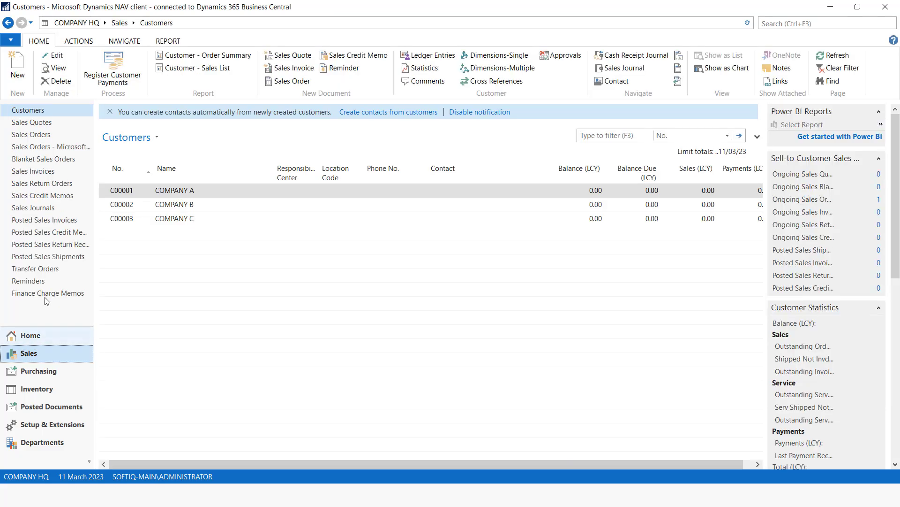
pyautogui.click(41, 136)
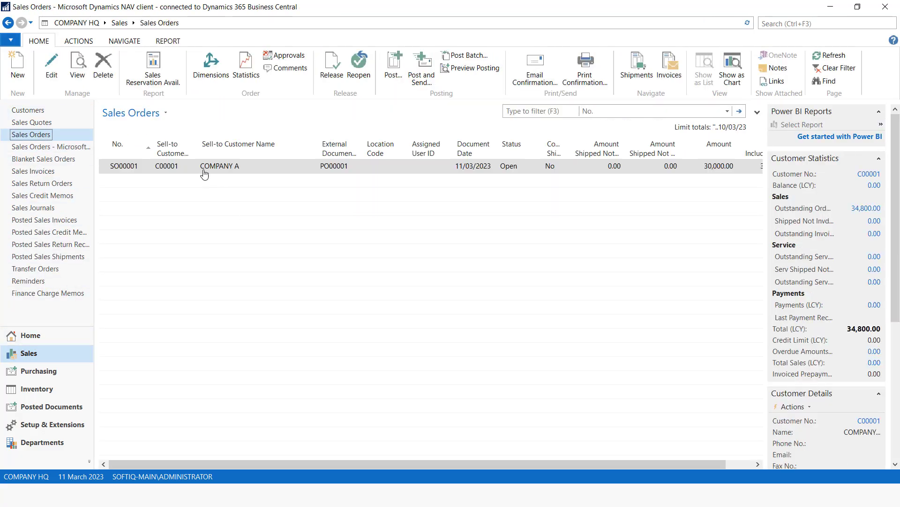
pyautogui.doubleClick(192, 167)
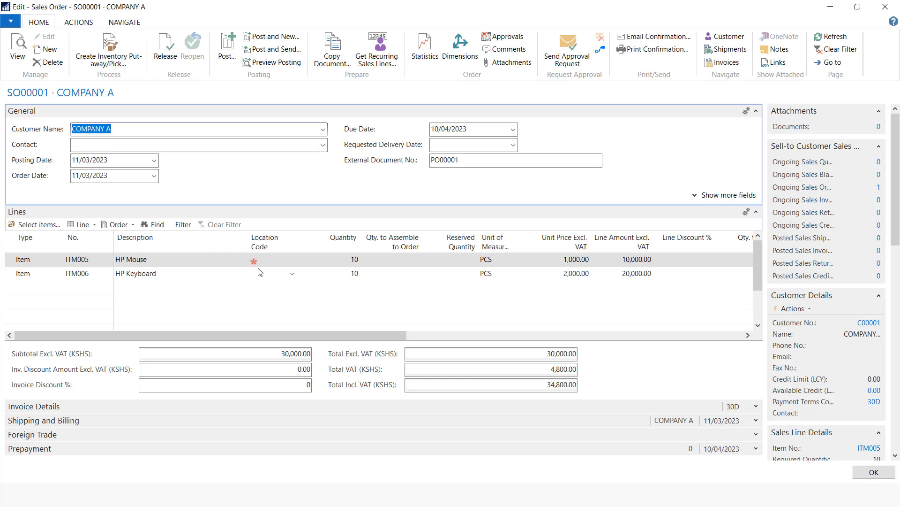
# - Set the location code to MAIN on both the HP Mouse and HP Keyboard lines of the sales order
pyautogui.click(275, 265)
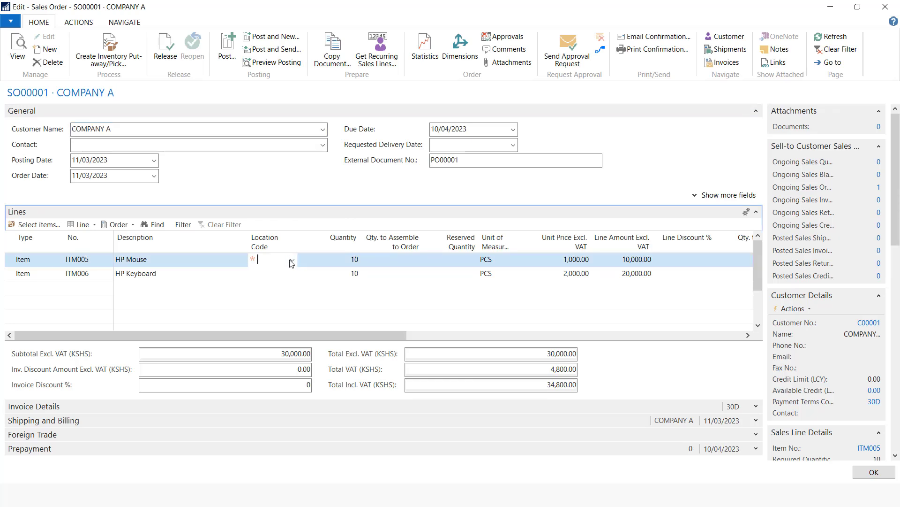
pyautogui.click(292, 259)
pyautogui.click(260, 296)
pyautogui.click(277, 272)
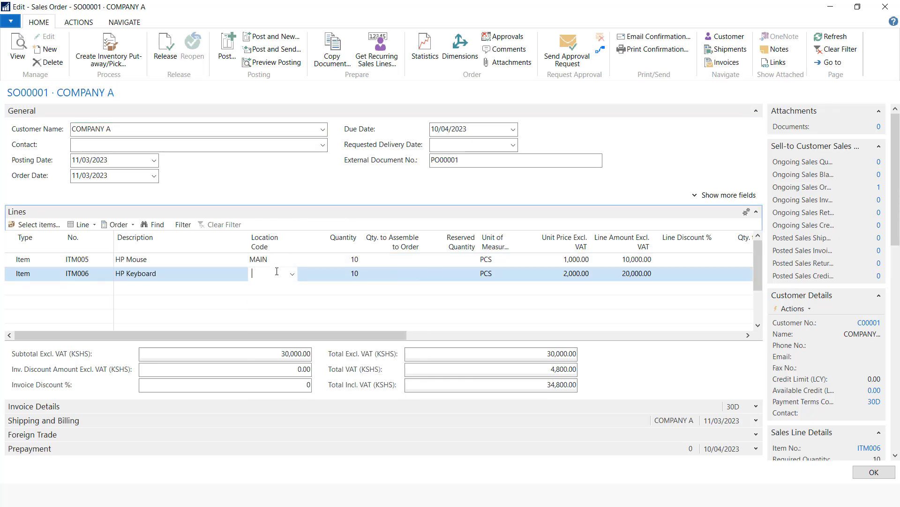
pyautogui.click(292, 273)
pyautogui.click(262, 308)
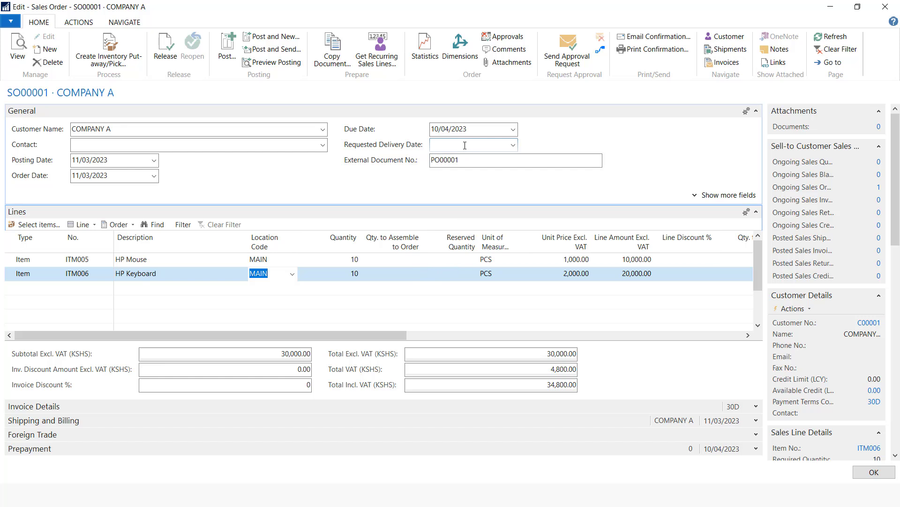
# - Post the sales order with the Ship and Invoice option and open the posted sales invoice
pyautogui.click(228, 48)
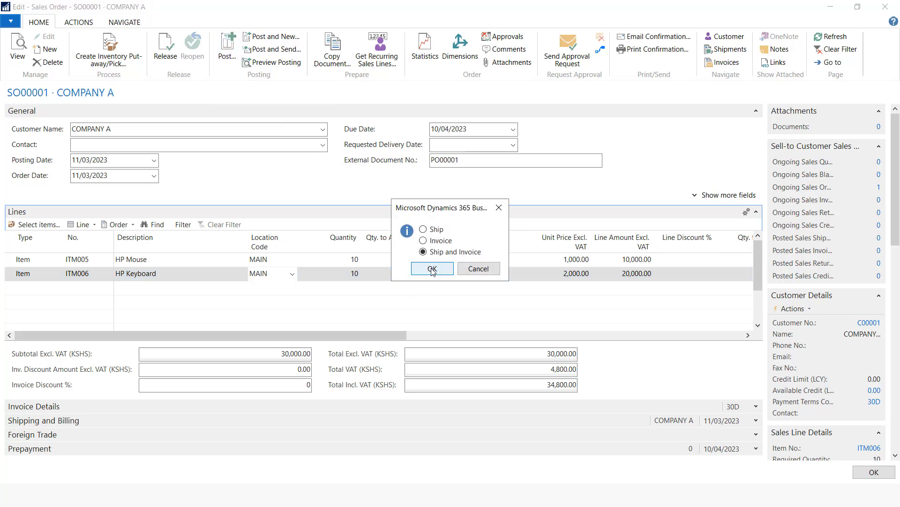
pyautogui.click(432, 268)
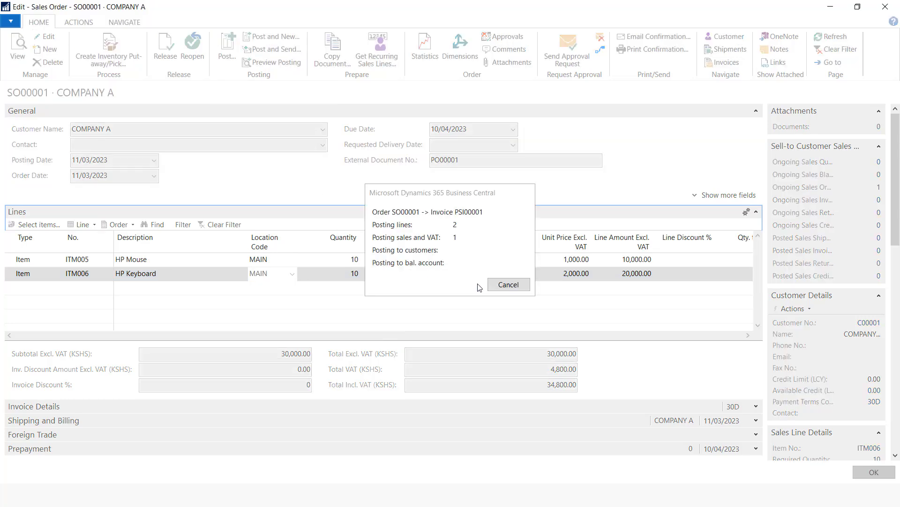
pyautogui.click(495, 272)
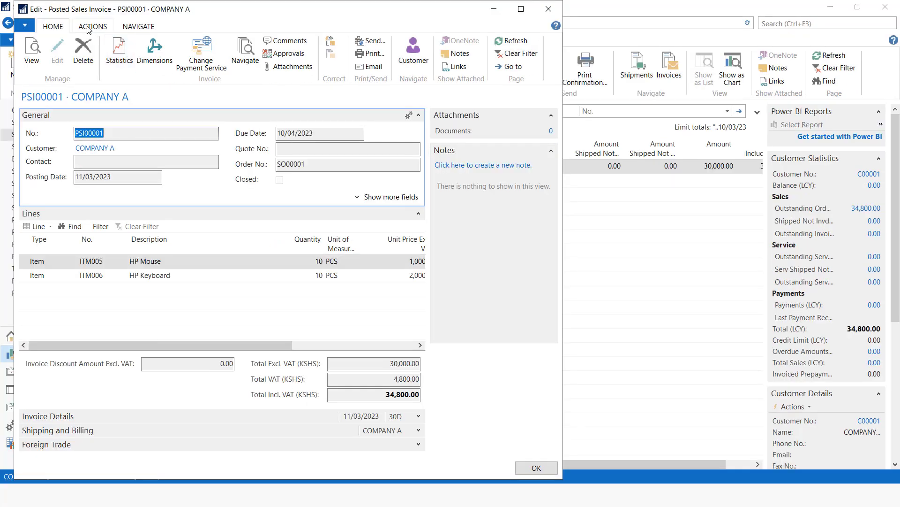
# - Find the entries related to the posted sales invoice and show its G/L entries
pyautogui.click(92, 26)
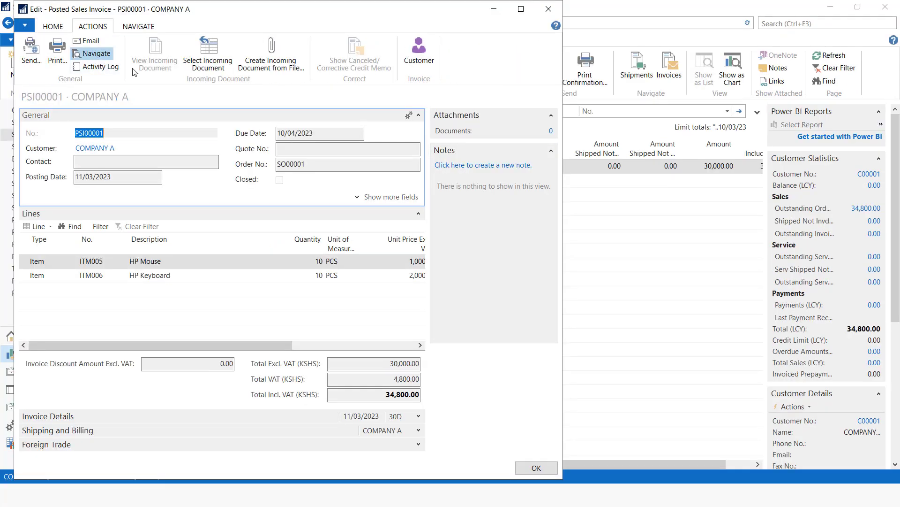
pyautogui.click(96, 53)
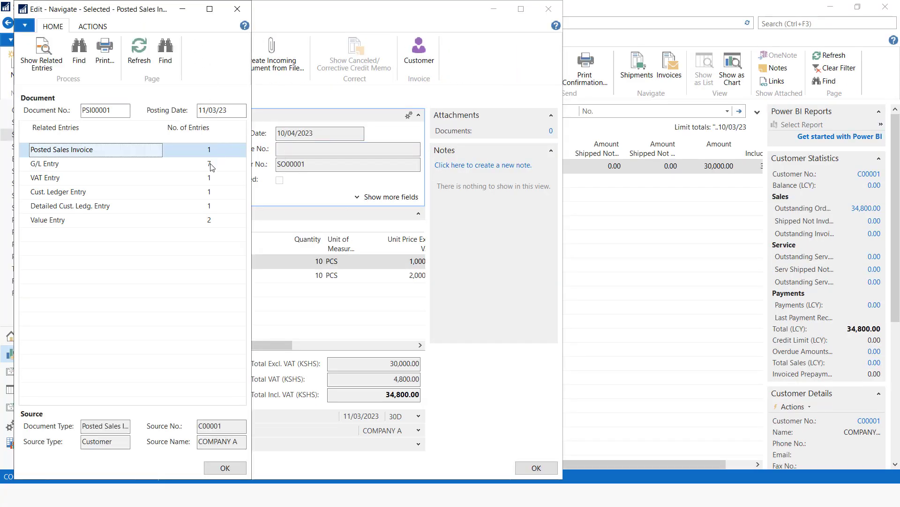
pyautogui.click(210, 164)
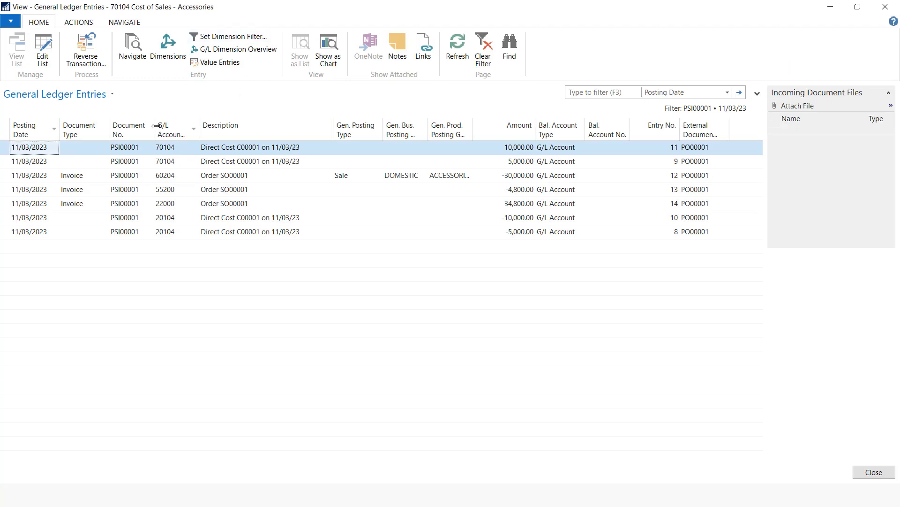
# - Add the G/L Account Name column to the columns shown in the General Ledger Entries list
pyautogui.rightClick(169, 127)
pyautogui.click(210, 171)
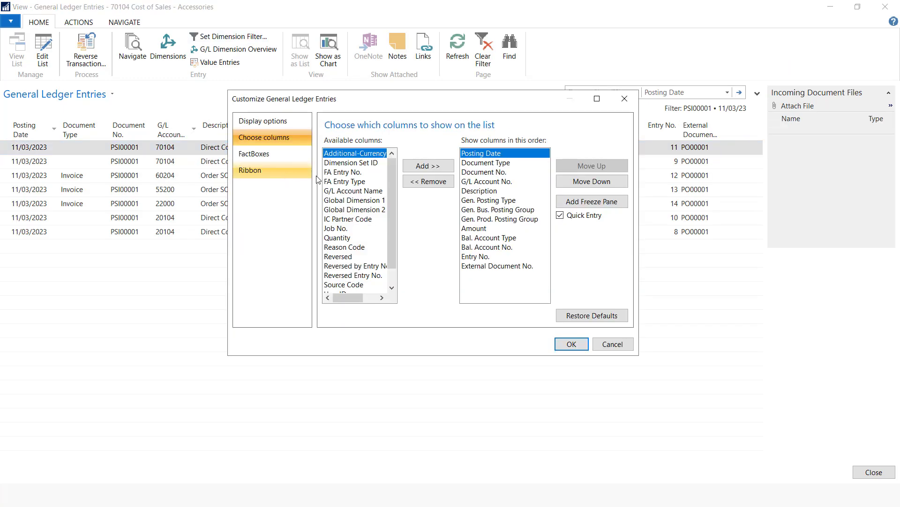
pyautogui.click(353, 191)
pyautogui.click(428, 166)
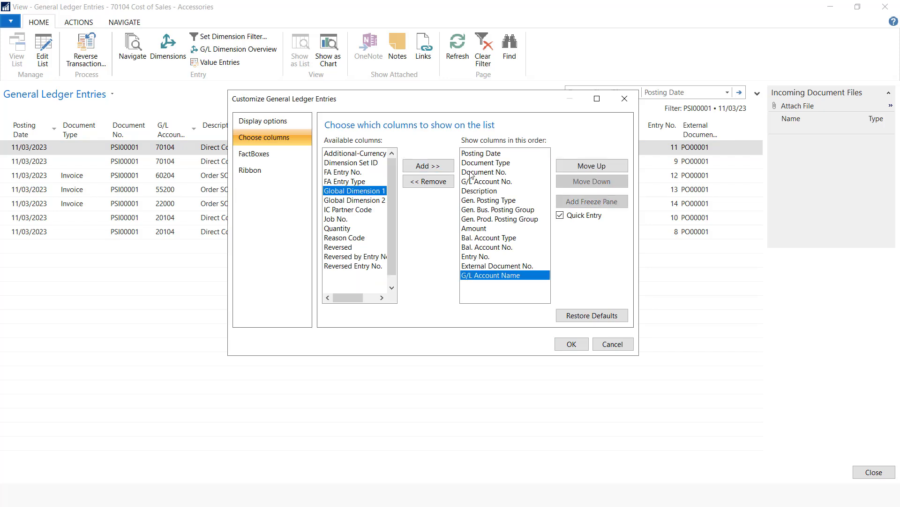
# - Move the G/L Account Name column directly after G/L Account No., save the customization, and reopen the G/L entries
pyautogui.click(581, 167)
pyautogui.click(580, 167)
pyautogui.click(581, 166)
pyautogui.click(580, 166)
pyautogui.click(581, 166)
pyautogui.click(581, 167)
pyautogui.click(580, 166)
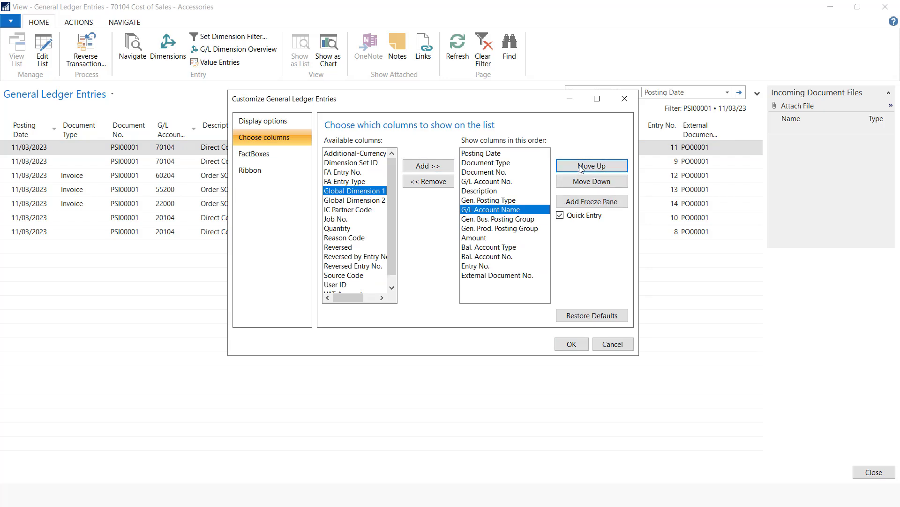
pyautogui.click(581, 167)
pyautogui.click(581, 167)
pyautogui.click(570, 343)
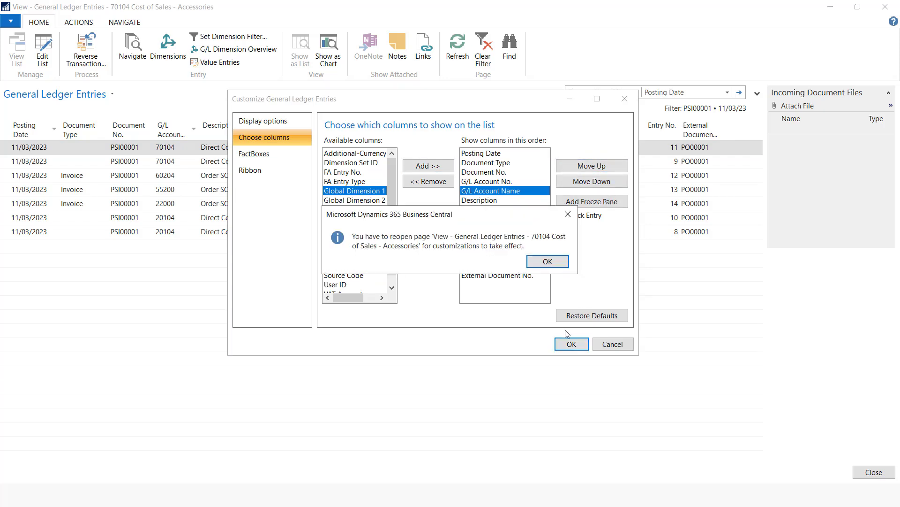
pyautogui.click(550, 262)
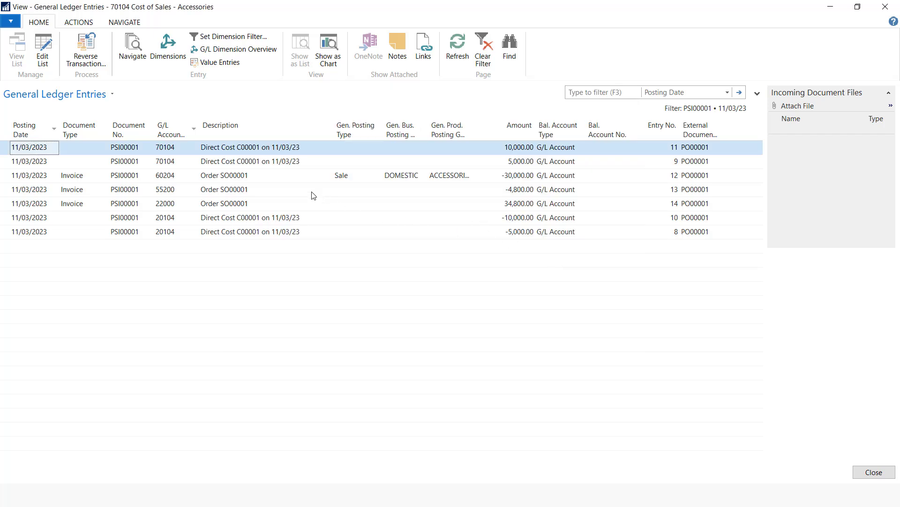
pyautogui.press('Escape')
pyautogui.click(208, 165)
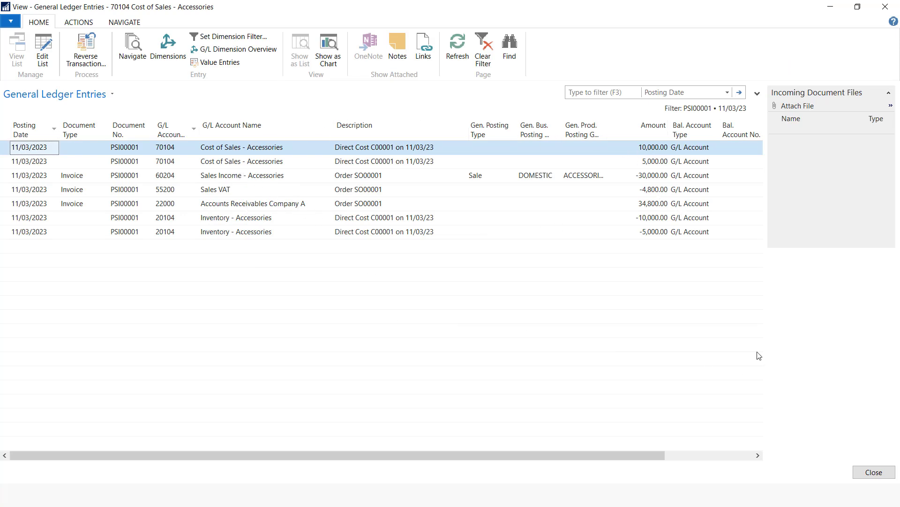
# - Close the ledger entries and posted invoice, and check the item inventory in COMPANY HQ
pyautogui.press('Escape')
pyautogui.press('Escape')
pyautogui.press('Escape')
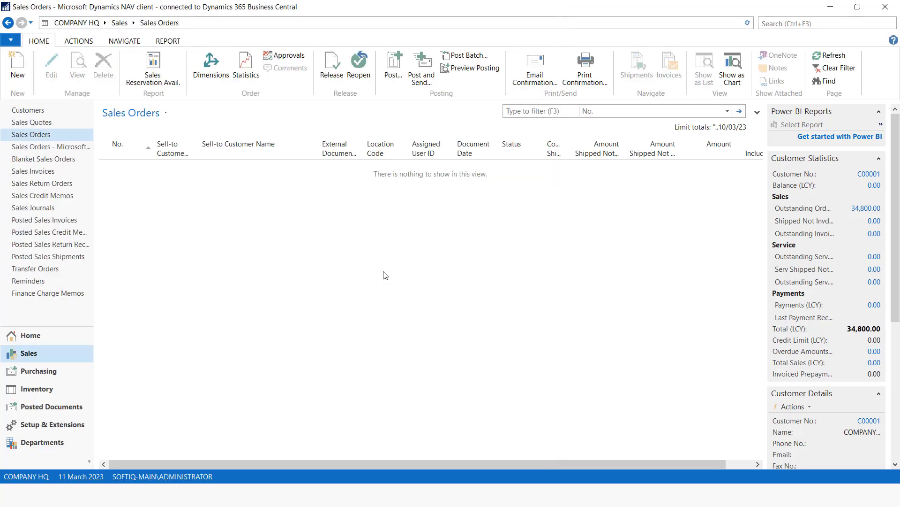
pyautogui.click(58, 336)
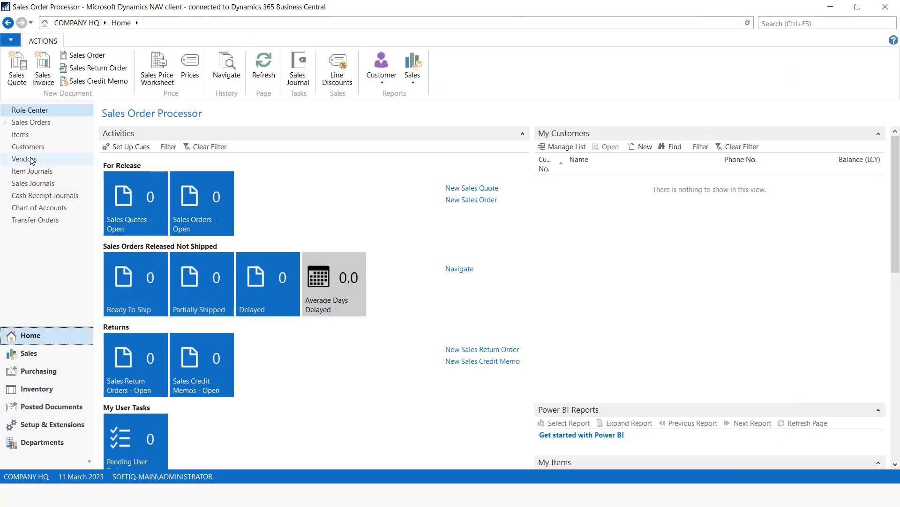
pyautogui.click(29, 136)
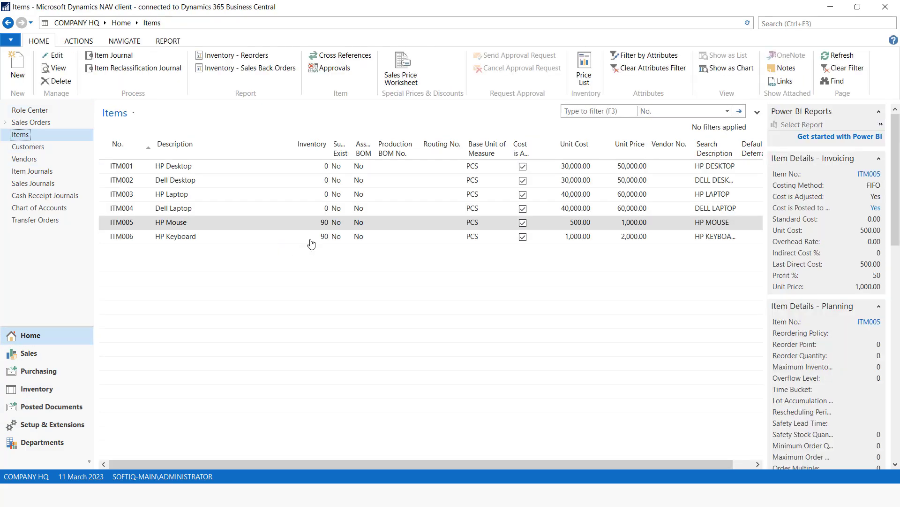
# - Switch the working company from COMPANY HQ to COMPANY A
pyautogui.click(26, 477)
pyautogui.click(180, 45)
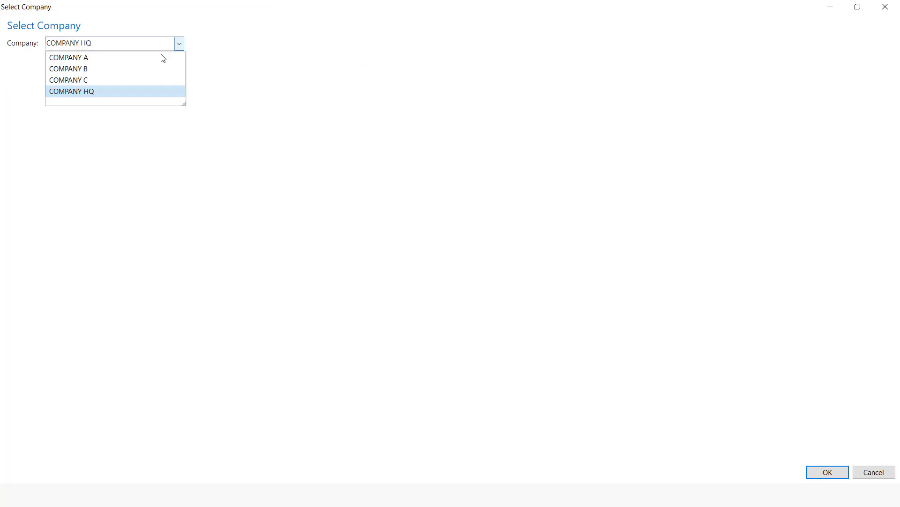
pyautogui.click(95, 58)
pyautogui.click(816, 478)
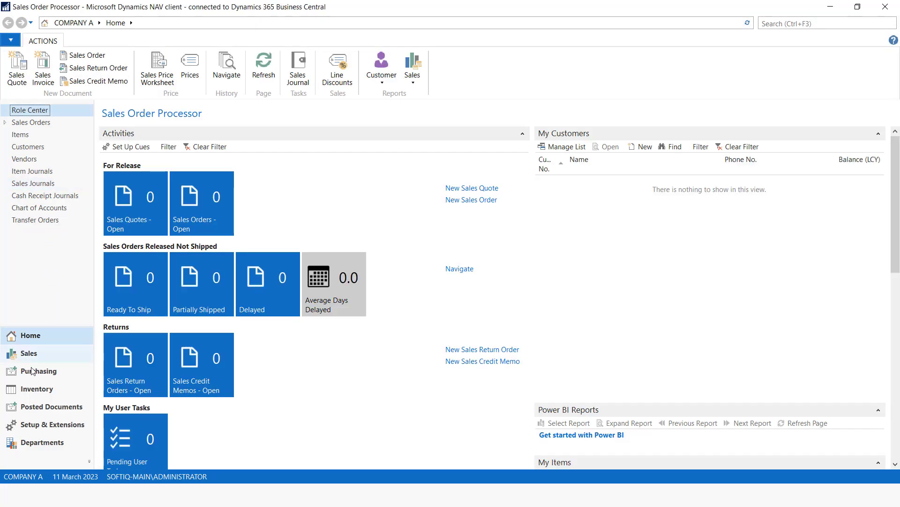
# - Open the purchase order placed with COMPANY HQ in COMPANY A and enter 74120 as its vendor invoice number
pyautogui.click(37, 370)
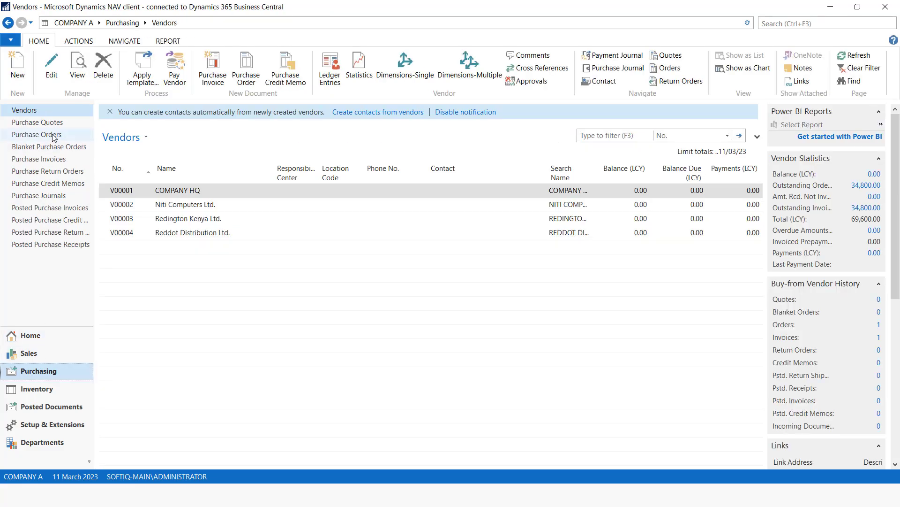
pyautogui.click(36, 135)
pyautogui.doubleClick(195, 172)
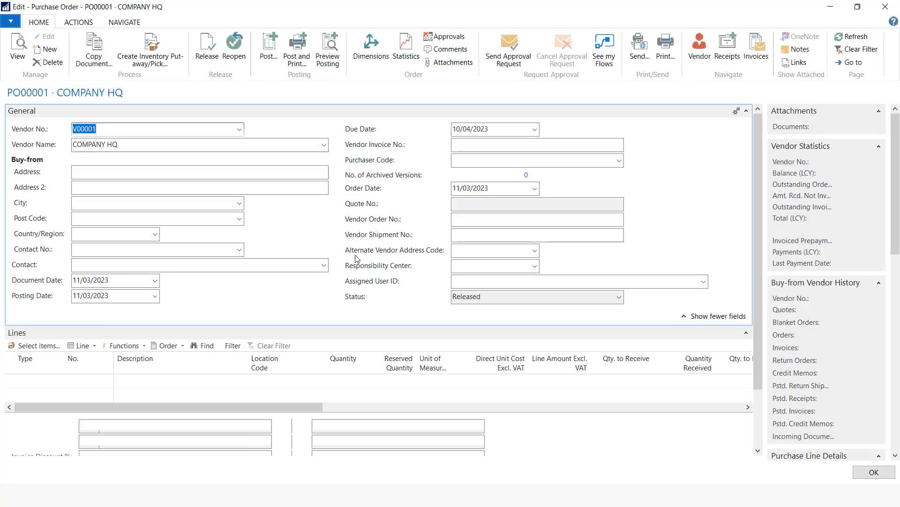
pyautogui.click(487, 146)
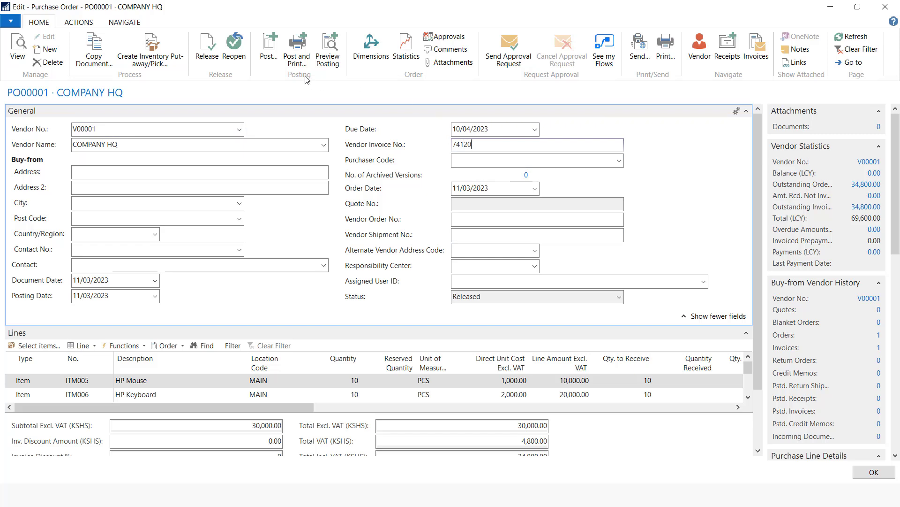
# - Post the purchase order without opening the posted invoice, and check the item inventory in COMPANY A
pyautogui.click(270, 52)
pyautogui.click(432, 267)
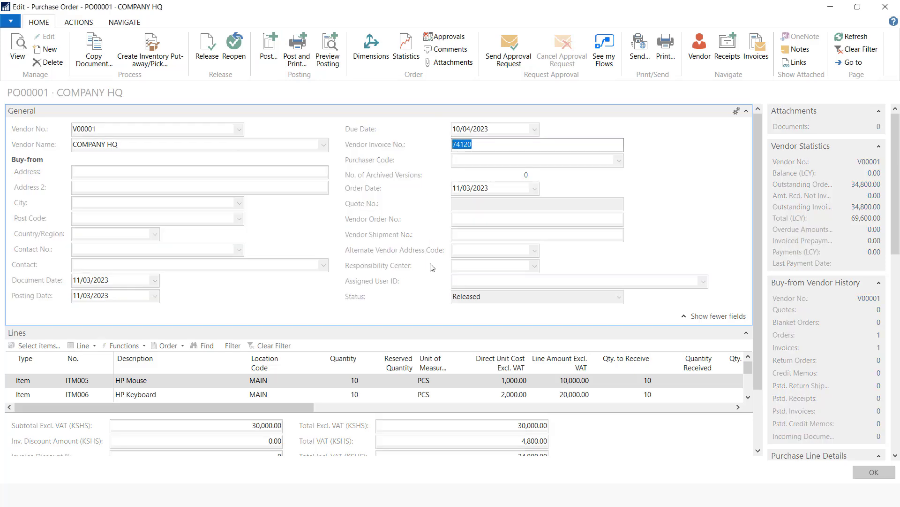
pyautogui.click(543, 272)
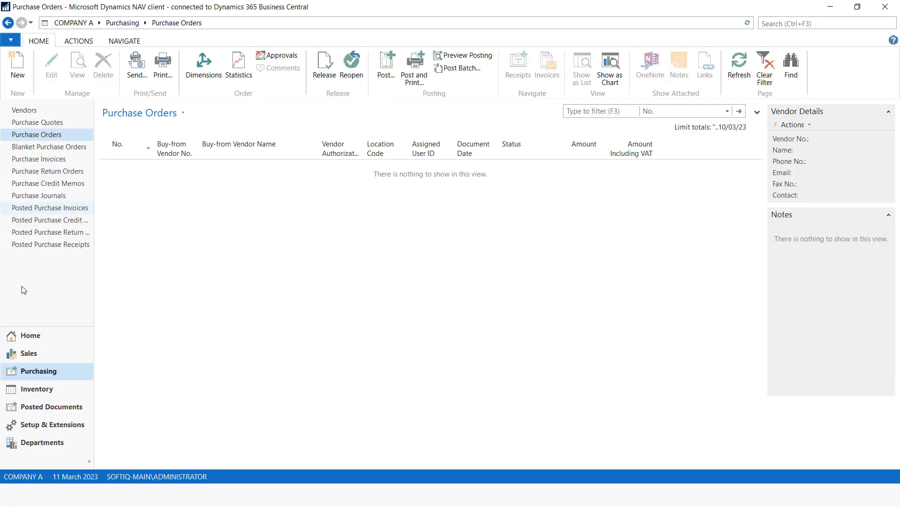
pyautogui.click(29, 334)
pyautogui.click(23, 135)
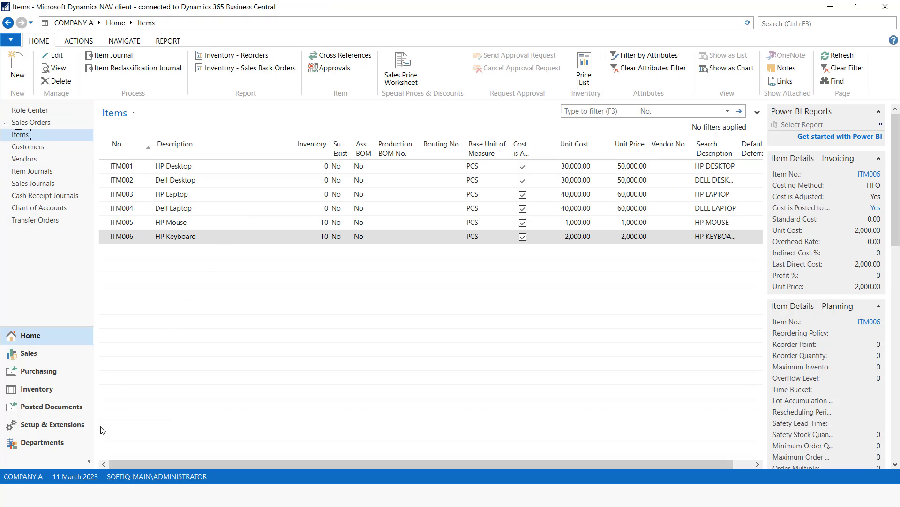
# - Switch the working company from COMPANY A to COMPANY HQ
pyautogui.click(33, 477)
pyautogui.click(179, 45)
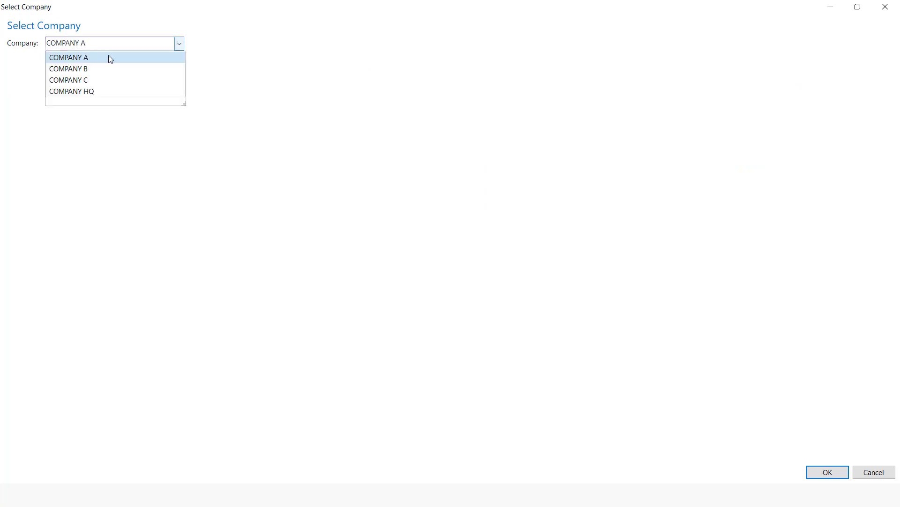
pyautogui.click(79, 91)
pyautogui.click(833, 474)
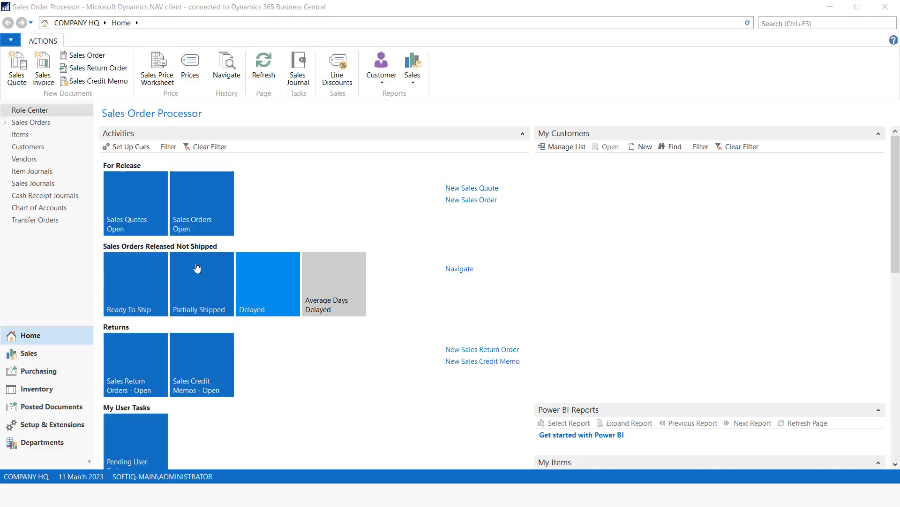
# - Create a new sales invoice in COMPANY HQ for the customer COMPANY B
pyautogui.click(39, 355)
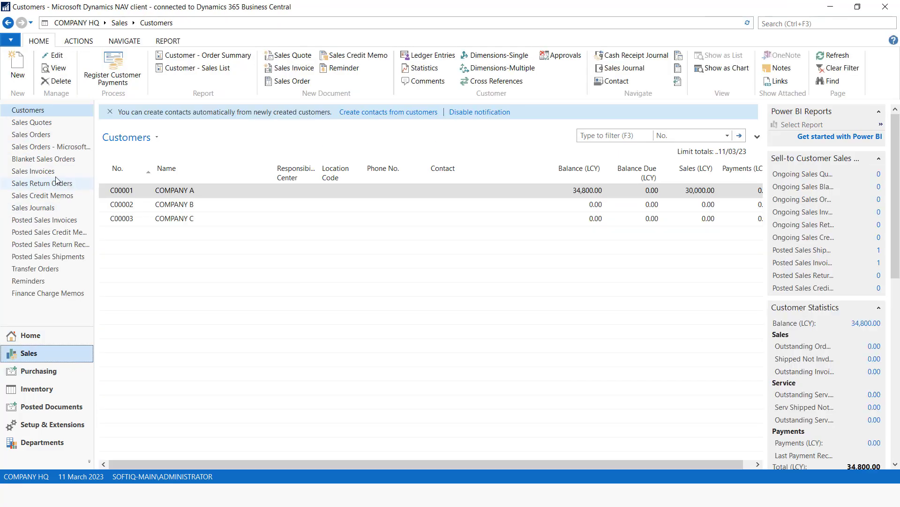
pyautogui.click(53, 174)
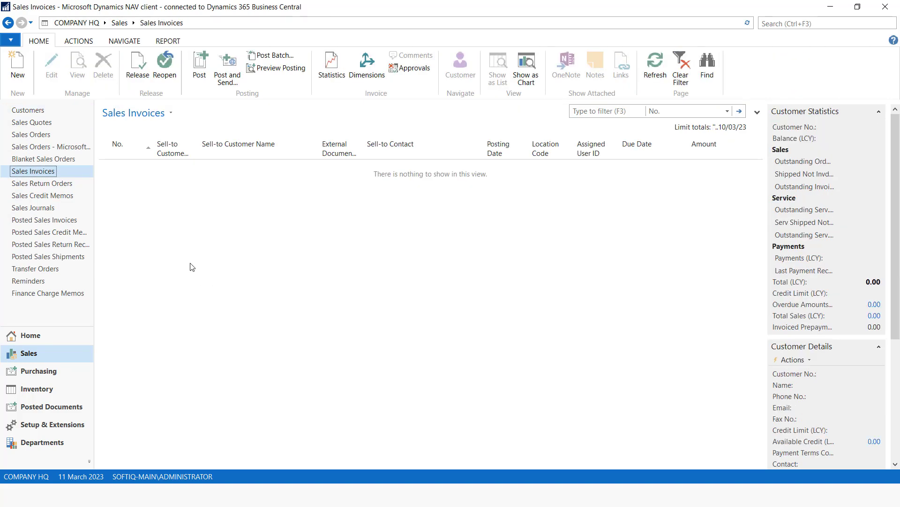
pyautogui.click(17, 68)
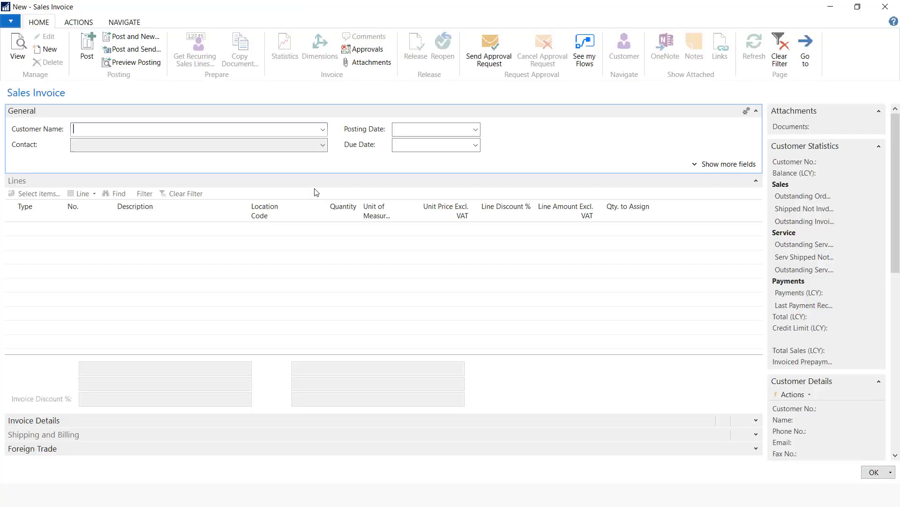
pyautogui.click(323, 129)
pyautogui.click(141, 179)
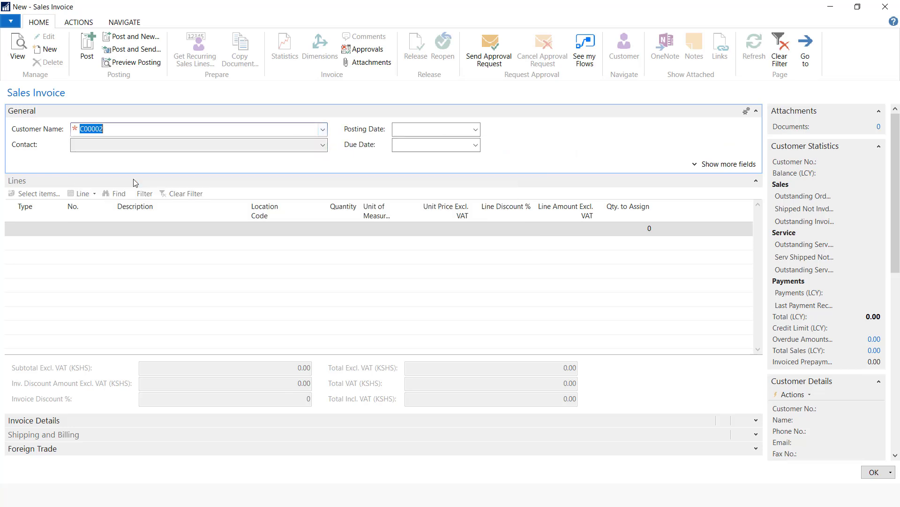
pyautogui.click(406, 129)
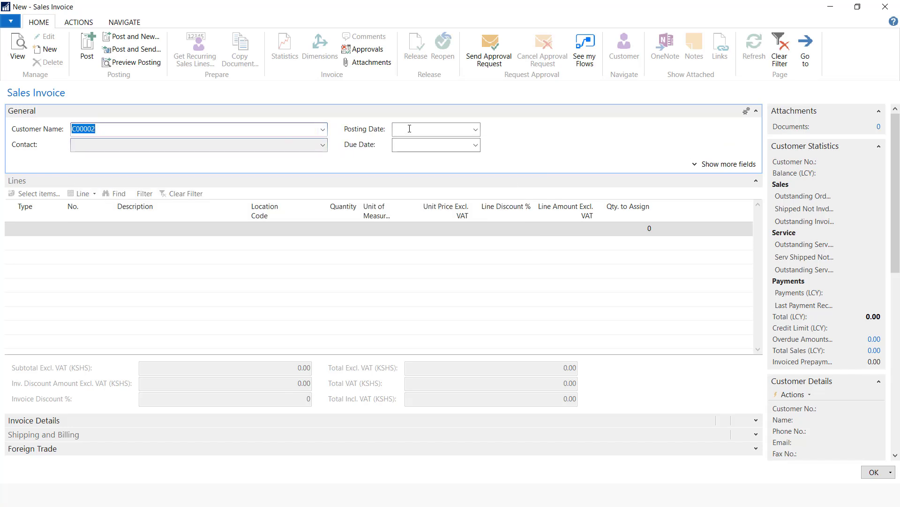
# - Add two item lines to the sales invoice: ITM005 HP Mouse and ITM006 HP Keyboard
pyautogui.click(33, 228)
pyautogui.click(59, 232)
pyautogui.click(26, 263)
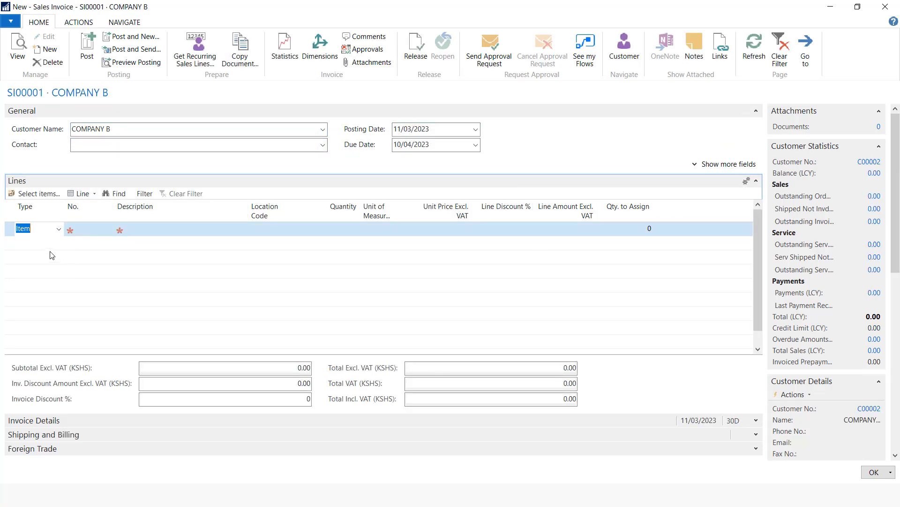
pyautogui.click(43, 243)
pyautogui.click(101, 230)
pyautogui.click(108, 229)
pyautogui.click(129, 322)
pyautogui.click(106, 244)
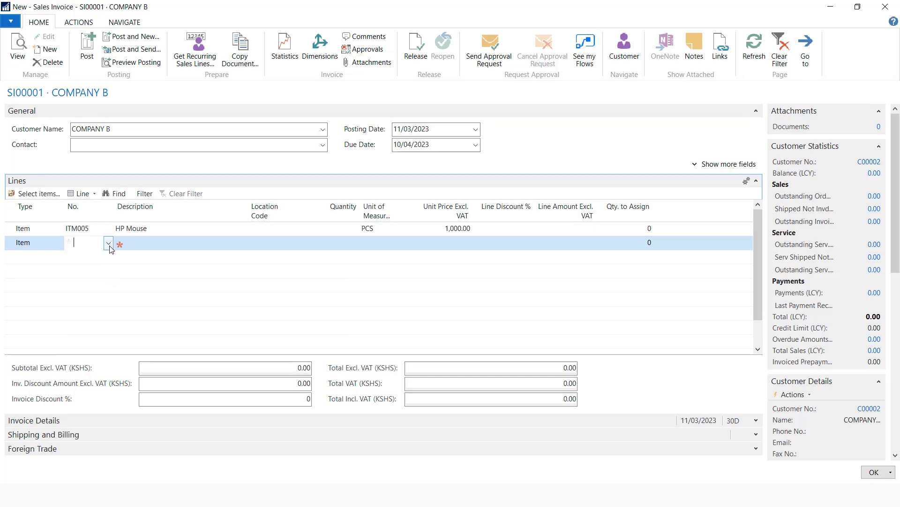
pyautogui.click(108, 243)
pyautogui.click(132, 350)
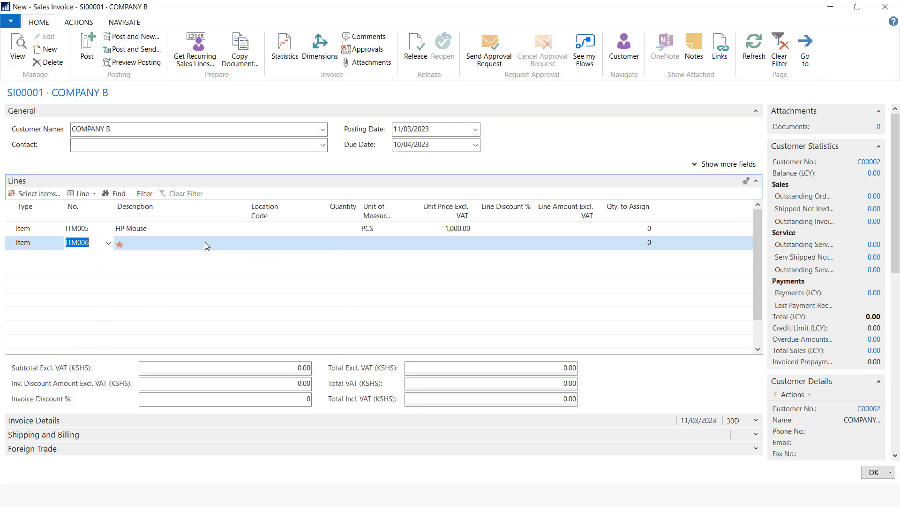
# - Set the location code to MAIN on both the HP Mouse and HP Keyboard sales lines
pyautogui.click(263, 231)
pyautogui.click(292, 229)
pyautogui.click(273, 266)
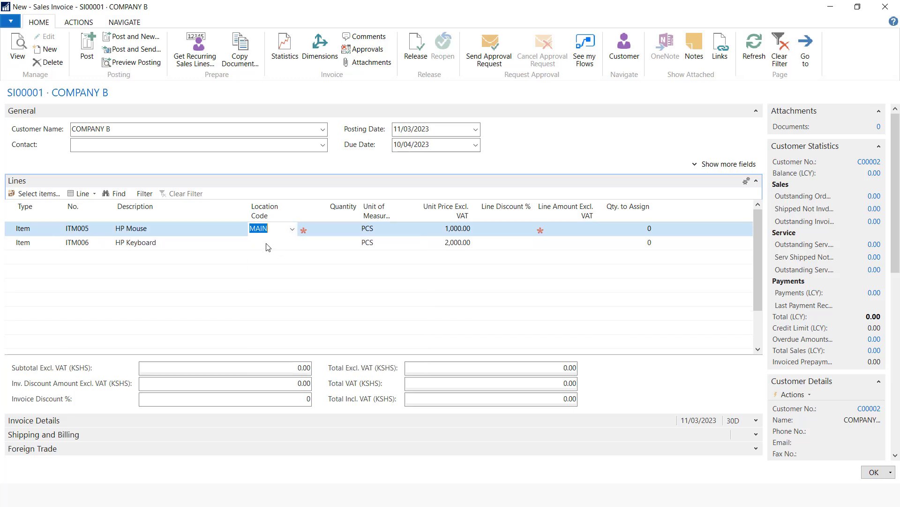
pyautogui.click(266, 243)
pyautogui.click(292, 243)
pyautogui.click(262, 279)
# - Set the quantity to 20 on both the HP Mouse and HP Keyboard sales lines
pyautogui.click(329, 229)
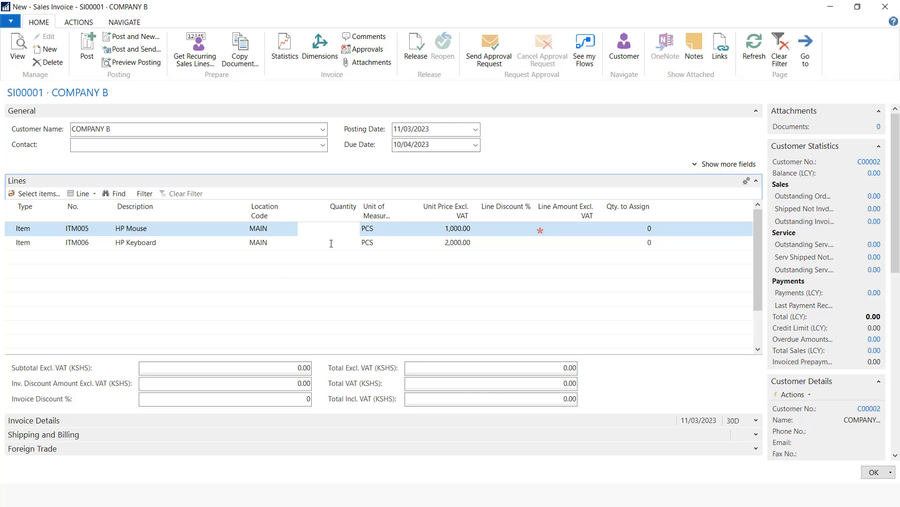
pyautogui.click(331, 243)
pyautogui.write('20')
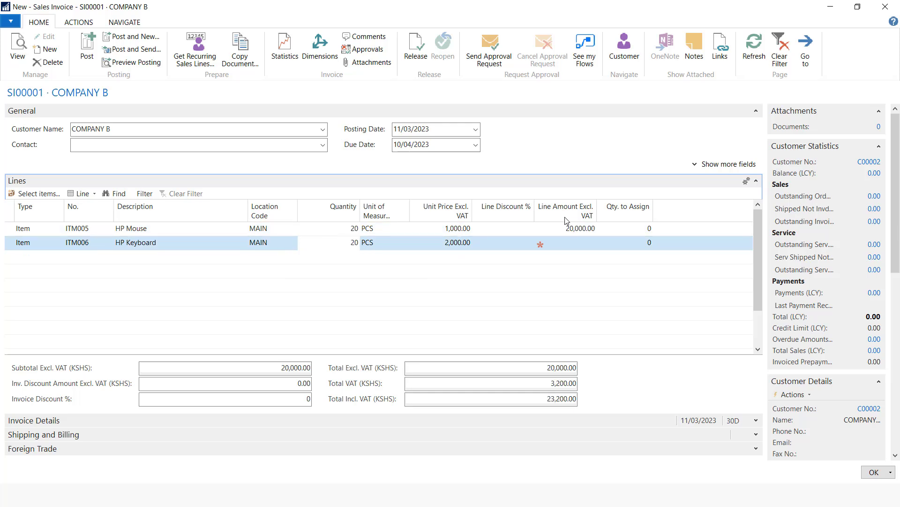
pyautogui.click(545, 228)
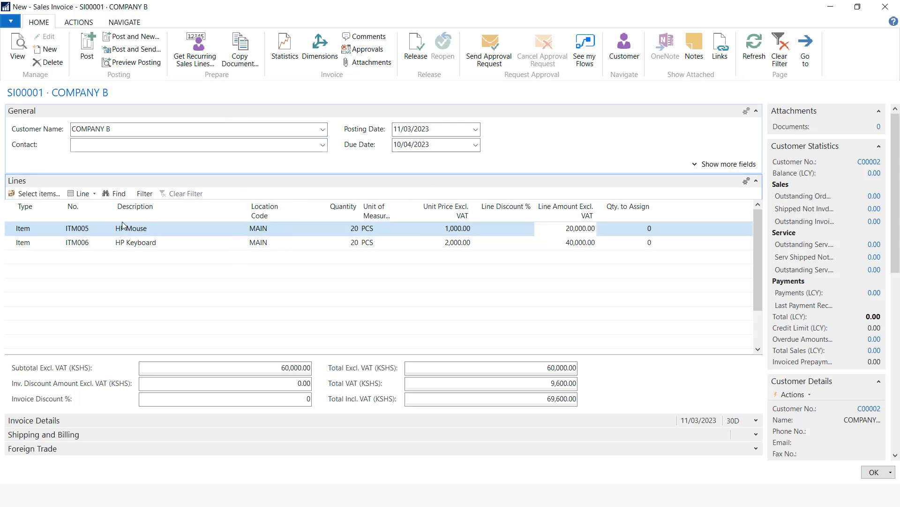
# - Post the COMPANY B sales invoice and open the posted invoice
pyautogui.click(94, 55)
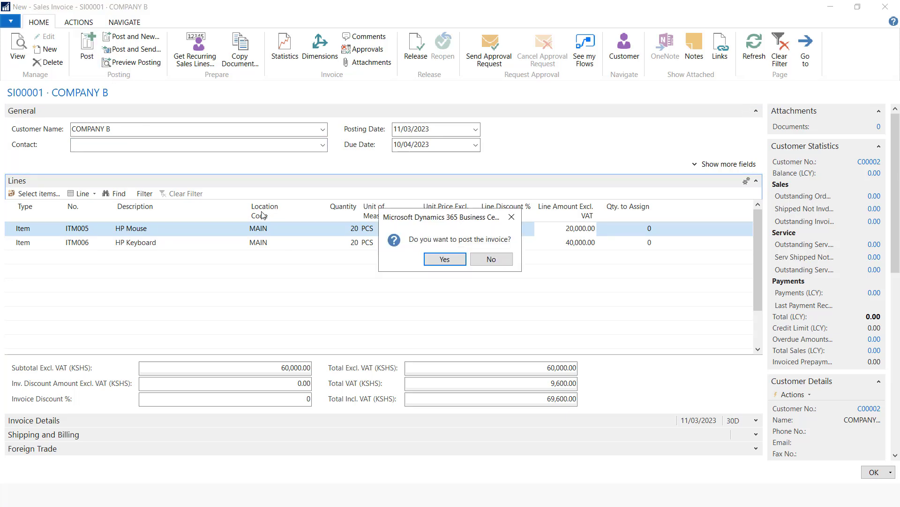
pyautogui.click(453, 262)
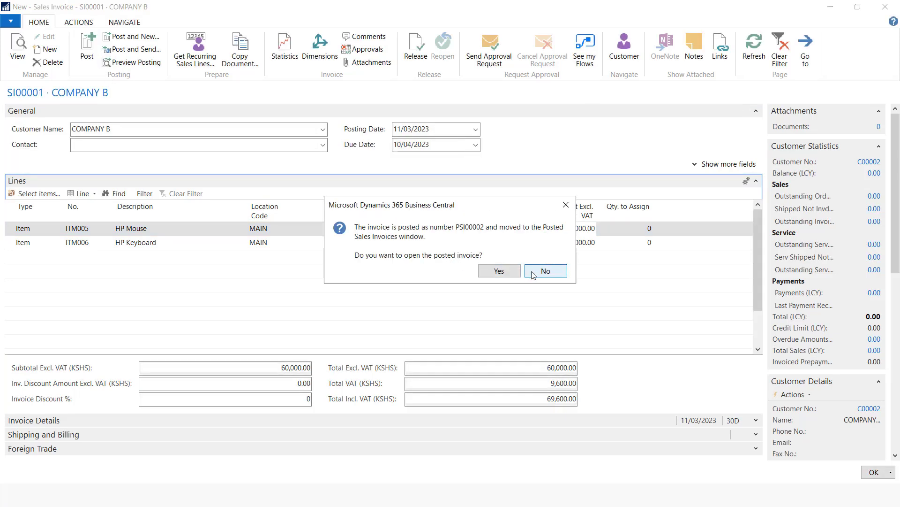
pyautogui.click(498, 272)
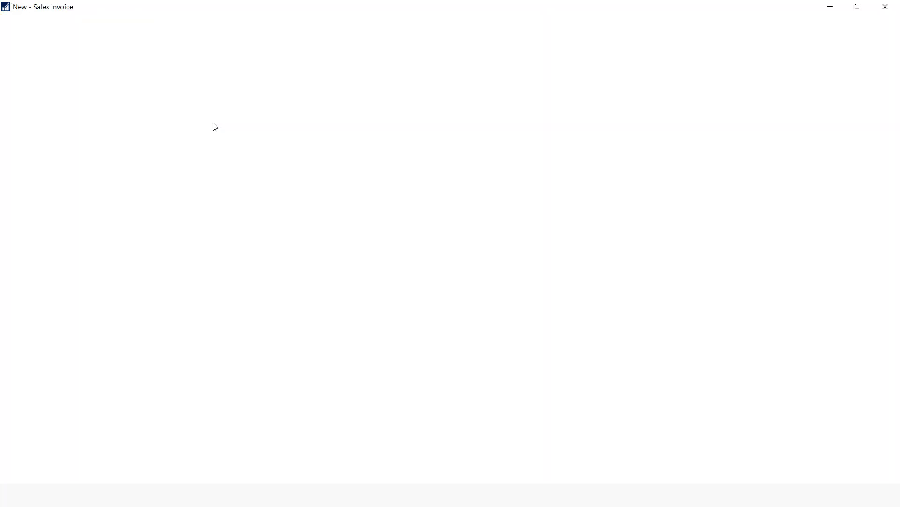
# - Examine the general ledger entries behind the posted sales invoice, and return to the sales invoices list
pyautogui.click(95, 29)
pyautogui.click(91, 54)
pyautogui.doubleClick(207, 165)
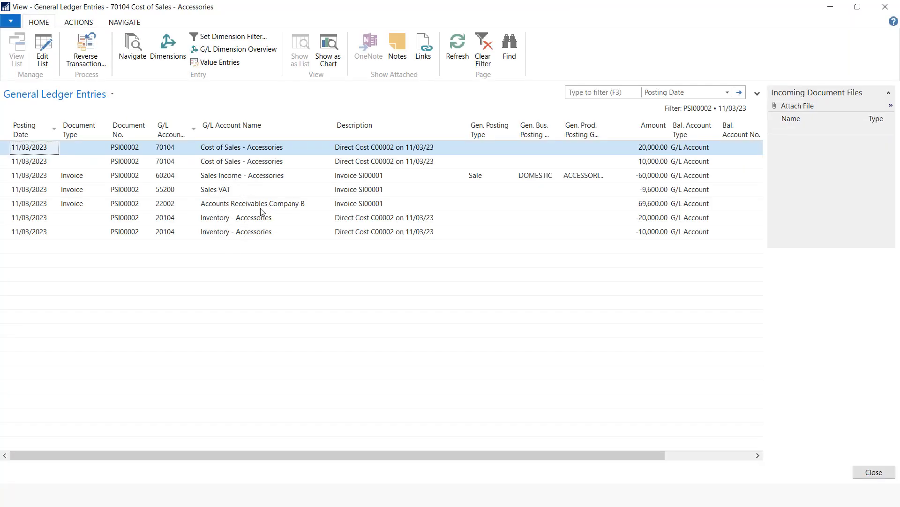
pyautogui.press('Escape')
pyautogui.press('Escape')
pyautogui.press('Escape')
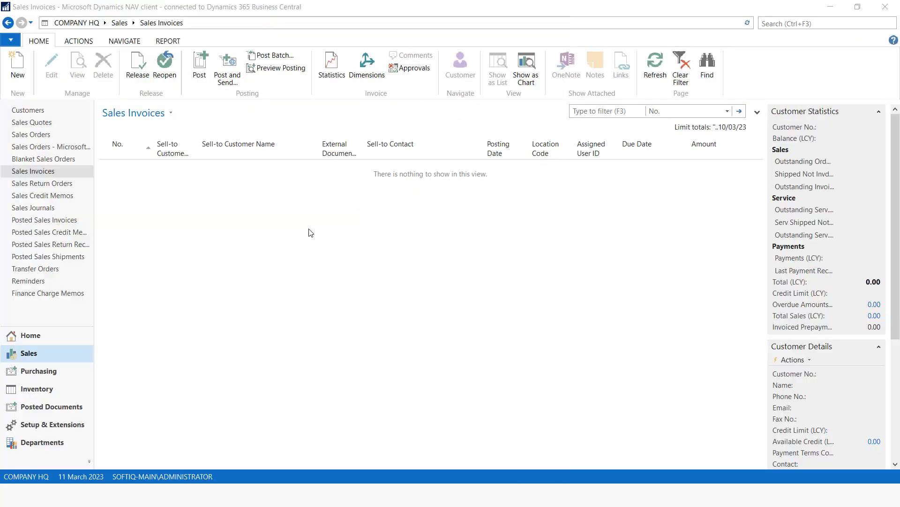
# - Switch the working company from COMPANY HQ to COMPANY B
pyautogui.doubleClick(29, 476)
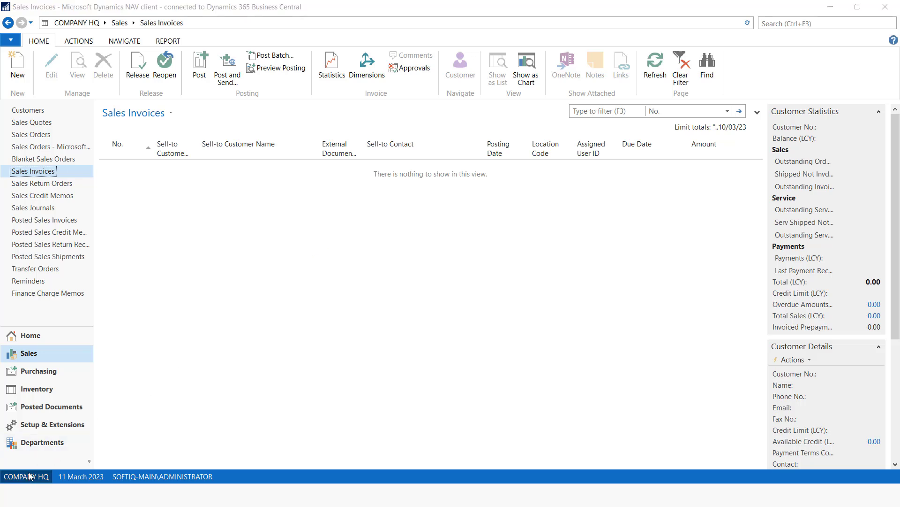
pyautogui.click(179, 44)
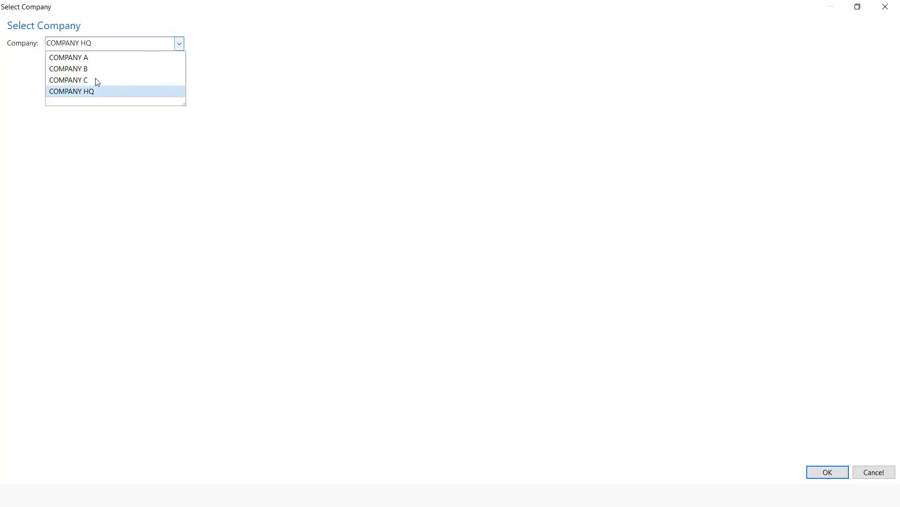
pyautogui.click(87, 69)
pyautogui.click(827, 472)
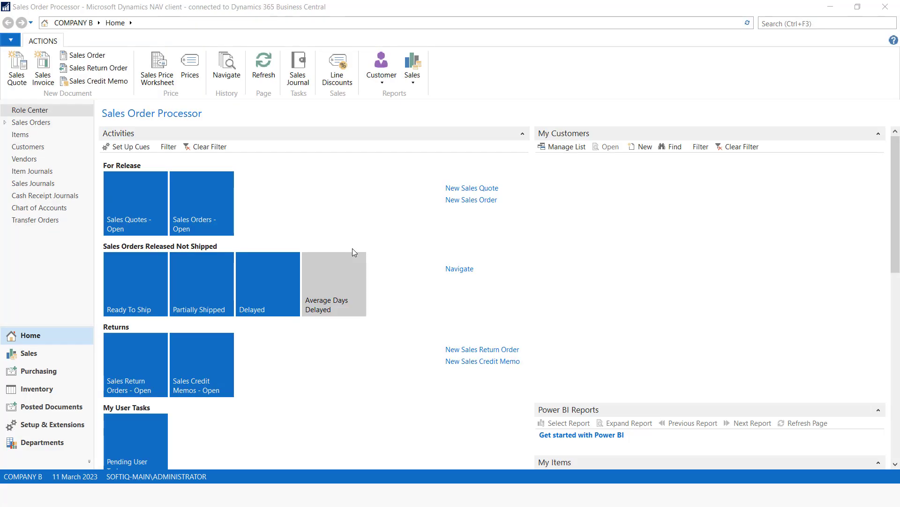
# - Open the purchase invoice from COMPANY HQ in COMPANY B and check its vendor invoice number
pyautogui.click(36, 372)
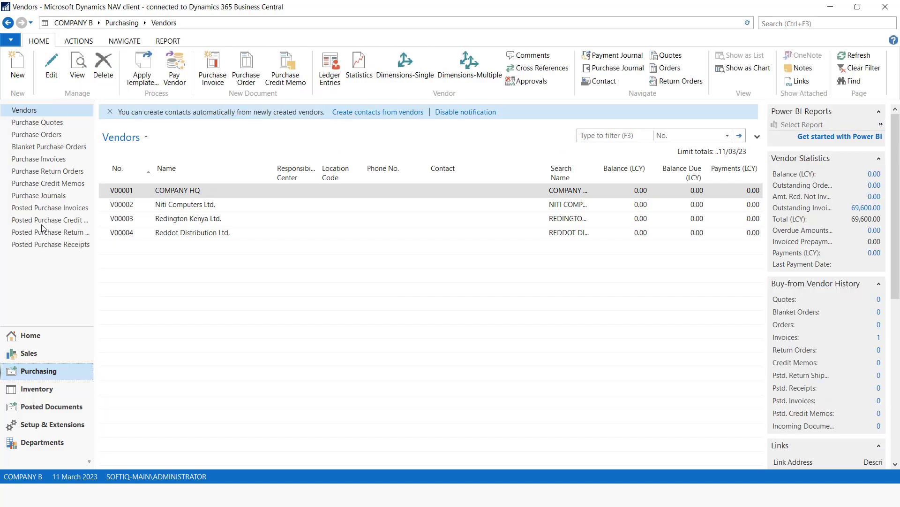
pyautogui.click(41, 161)
pyautogui.doubleClick(159, 172)
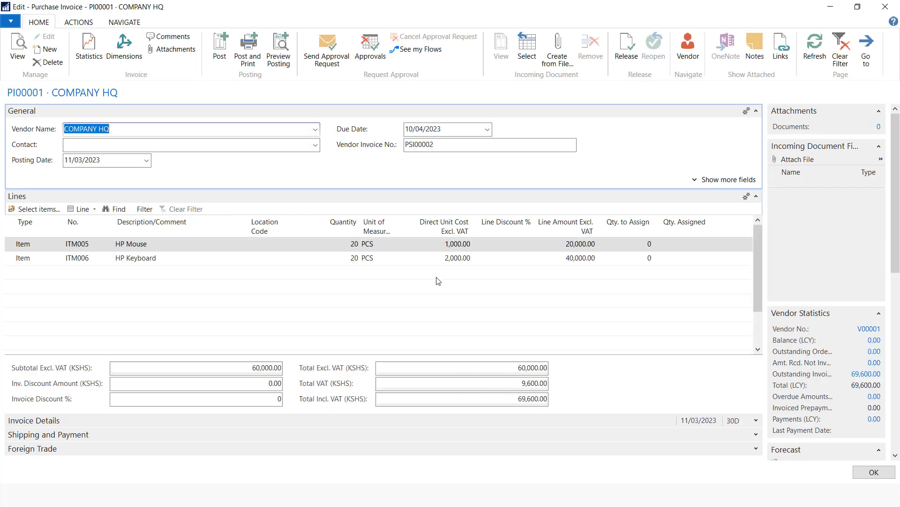
pyautogui.click(452, 142)
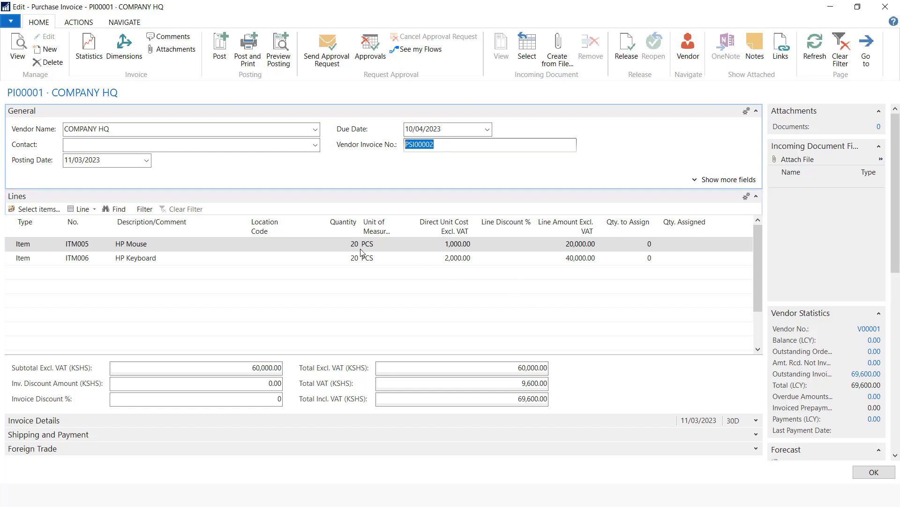
# - Set the location code to MAIN on both the HP Mouse and HP Keyboard purchase invoice lines
pyautogui.click(264, 243)
pyautogui.click(292, 247)
pyautogui.click(270, 279)
pyautogui.click(265, 258)
pyautogui.click(292, 258)
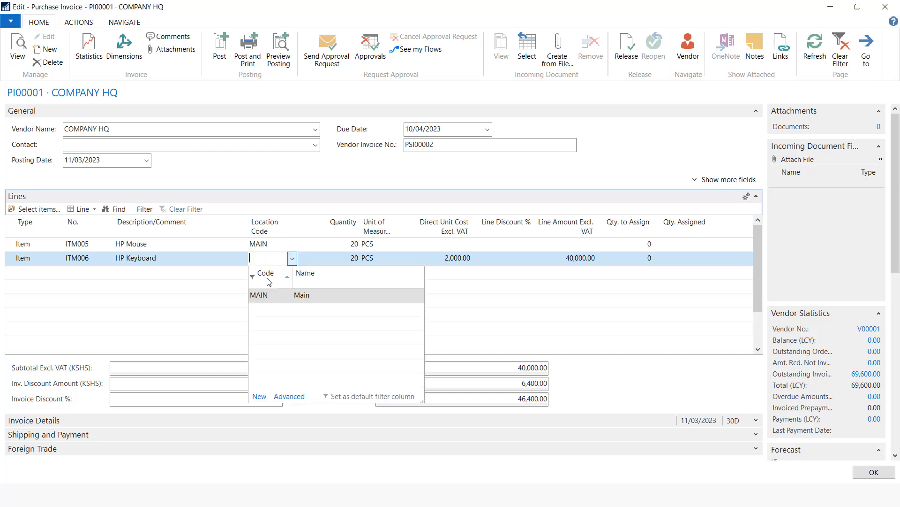
pyautogui.click(263, 294)
# - Set the direct unit cost excluding VAT to 1000 for HP Mouse and 2000 for HP Keyboard
pyautogui.click(334, 246)
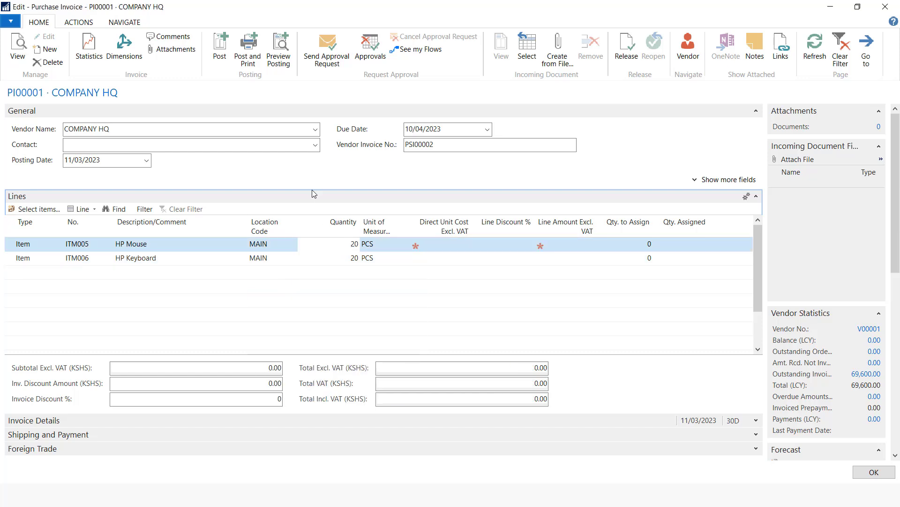
pyautogui.click(460, 245)
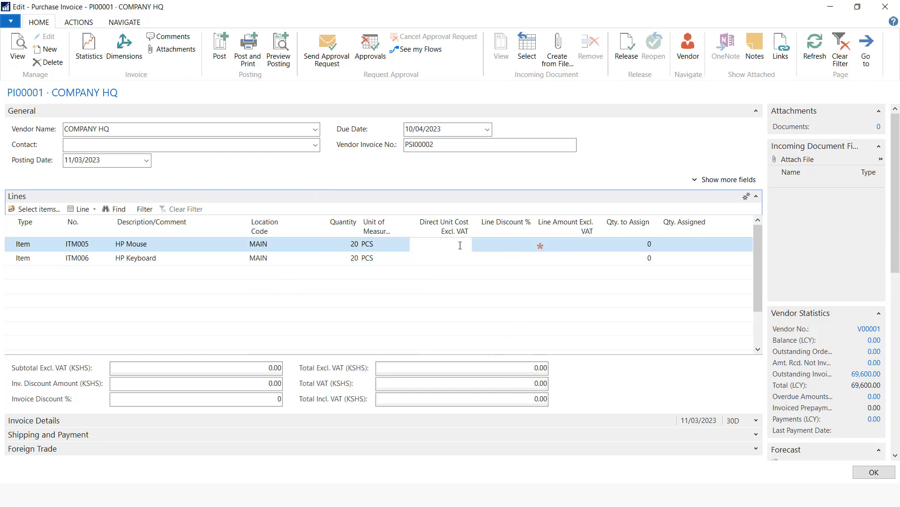
pyautogui.write('1000')
pyautogui.click(461, 257)
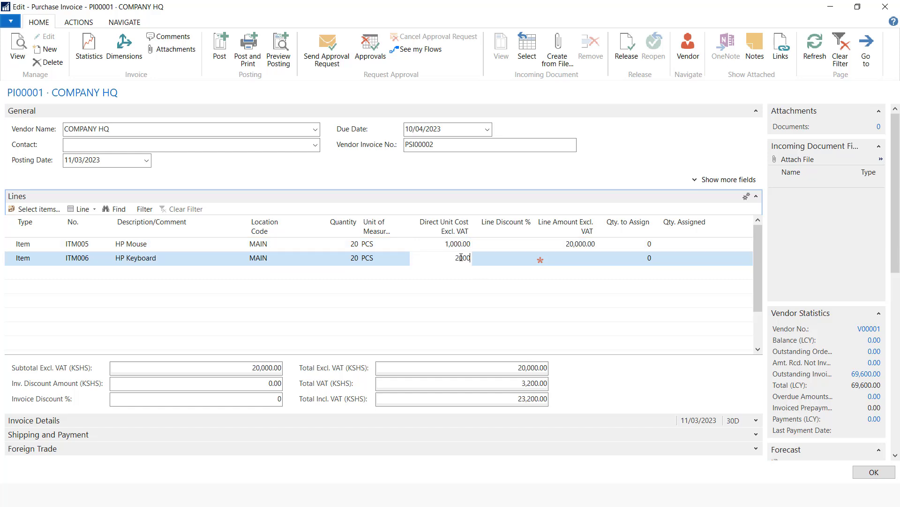
# - Post the purchase invoice from COMPANY HQ in COMPANY B and close the follow-up prompt
pyautogui.click(541, 244)
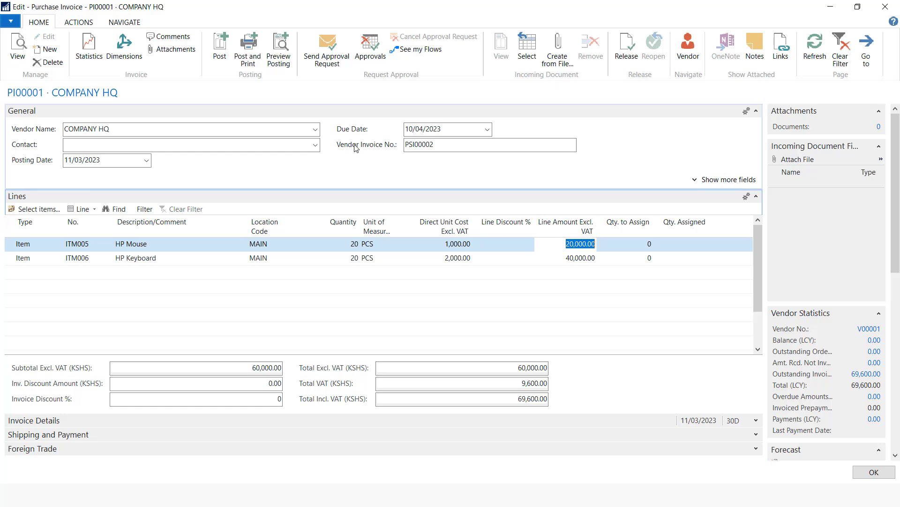
pyautogui.click(220, 49)
pyautogui.click(450, 260)
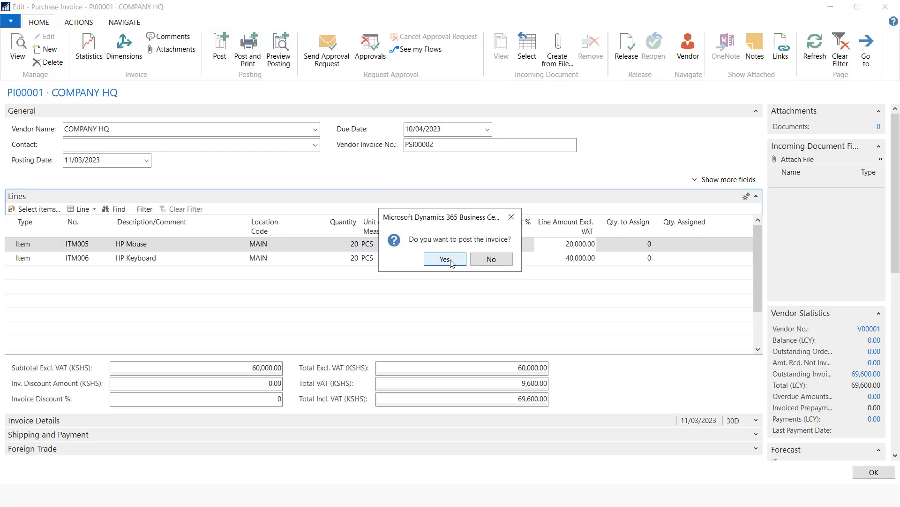
pyautogui.click(546, 272)
# - Open COMPANY B's item list and check the inventory of HP Mouse and HP Keyboard
pyautogui.click(43, 337)
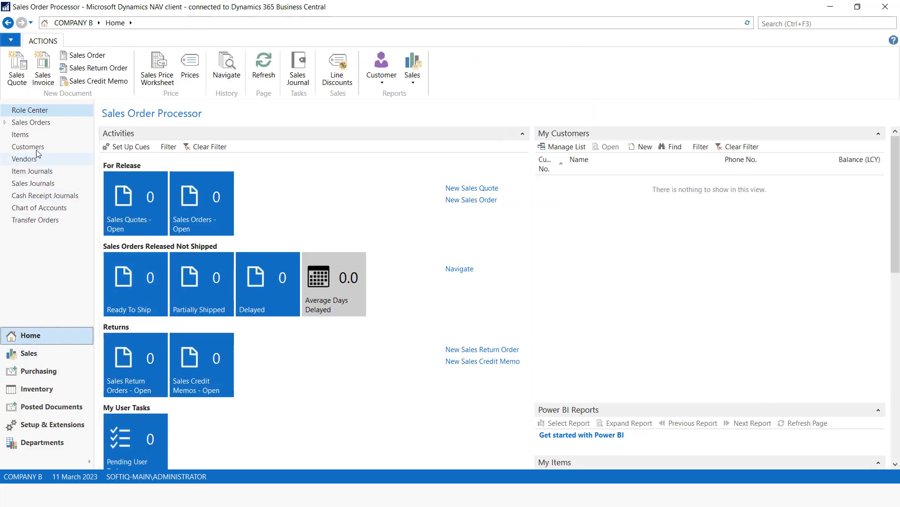
pyautogui.click(36, 136)
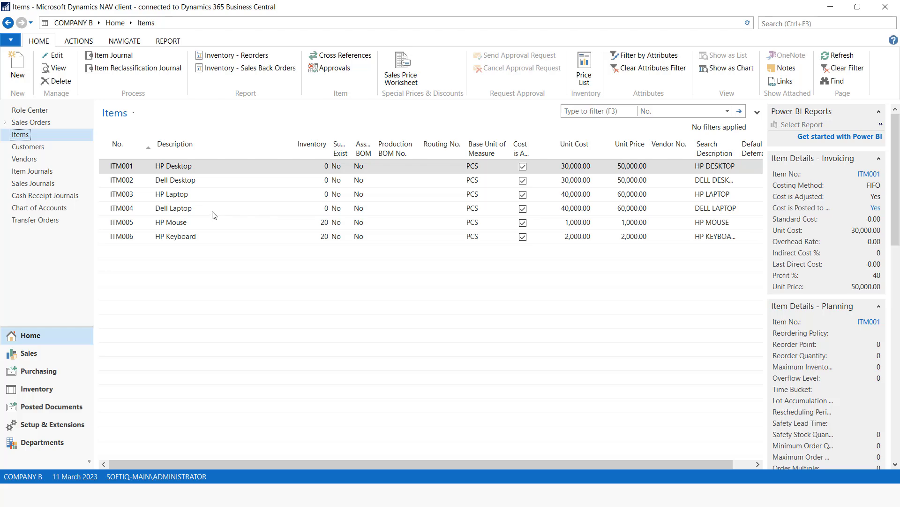
pyautogui.hotkey('alt', 'Tab')
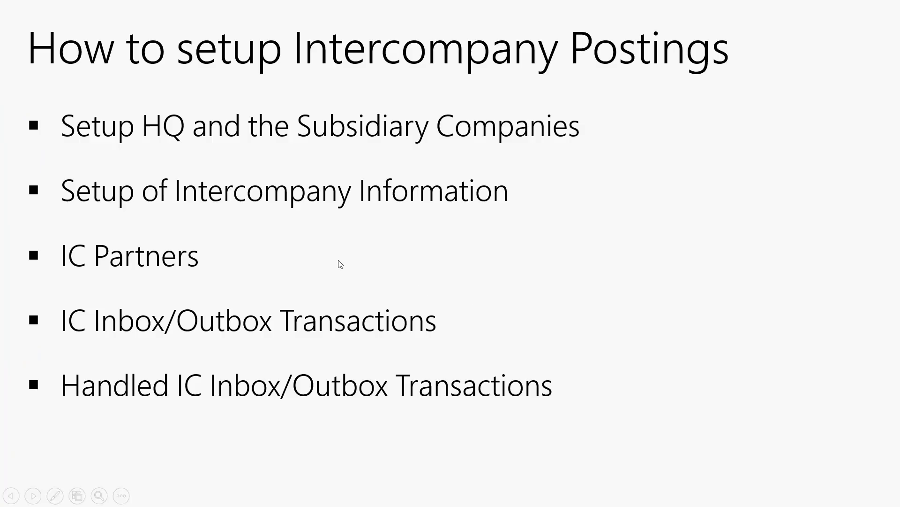
pyautogui.press('Right')
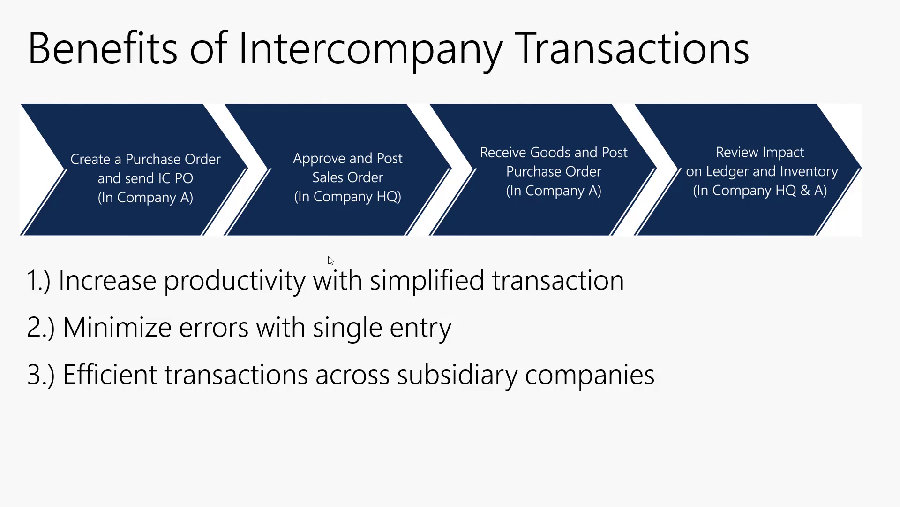
pyautogui.click(329, 256)
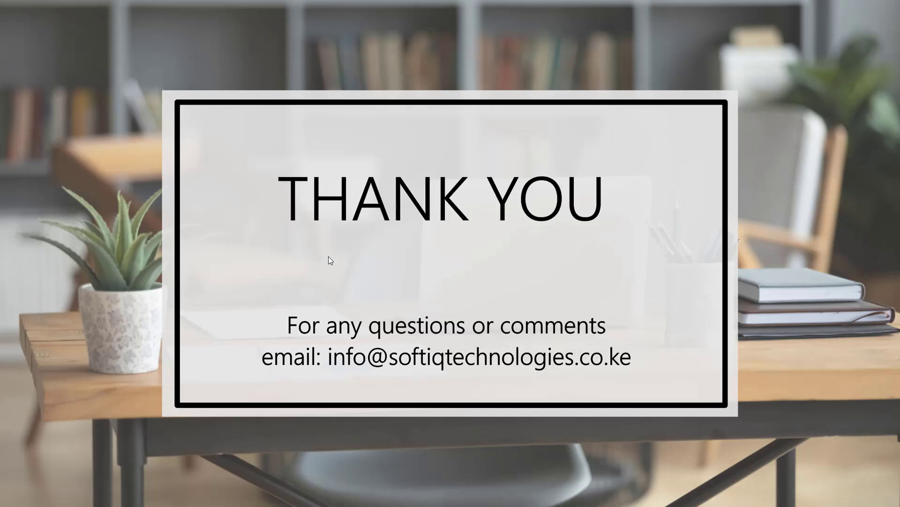